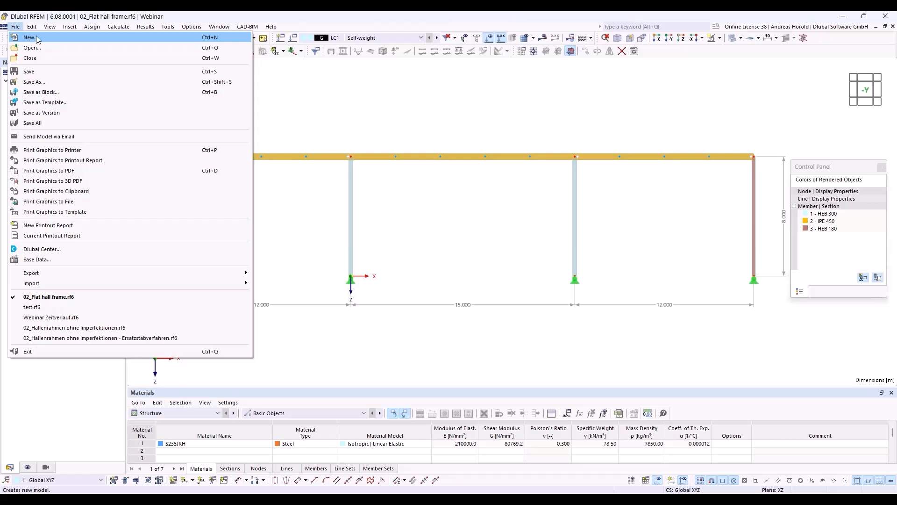
Step: Set up a new model named 01_Two-span beam as 2D | XZ | Plane Stress and activate the Steel Design add-on
key(Escape)
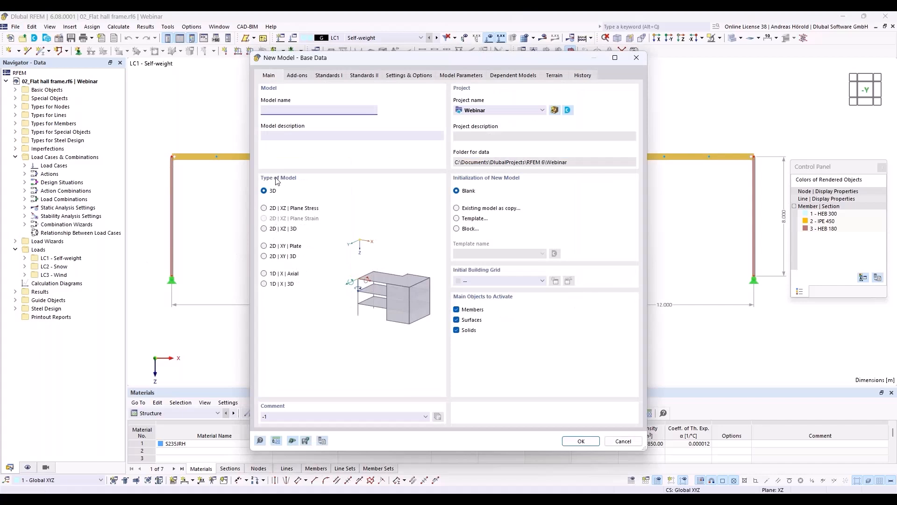
click(284, 110)
click(264, 208)
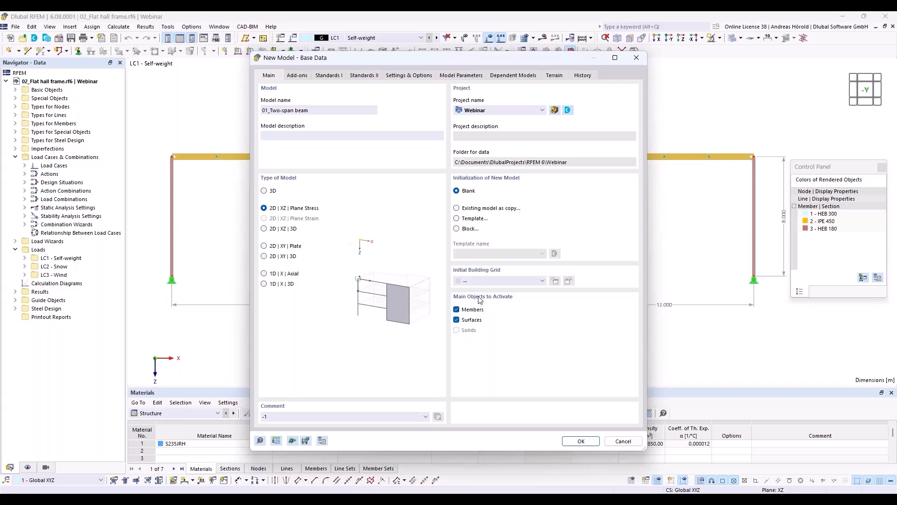
click(296, 75)
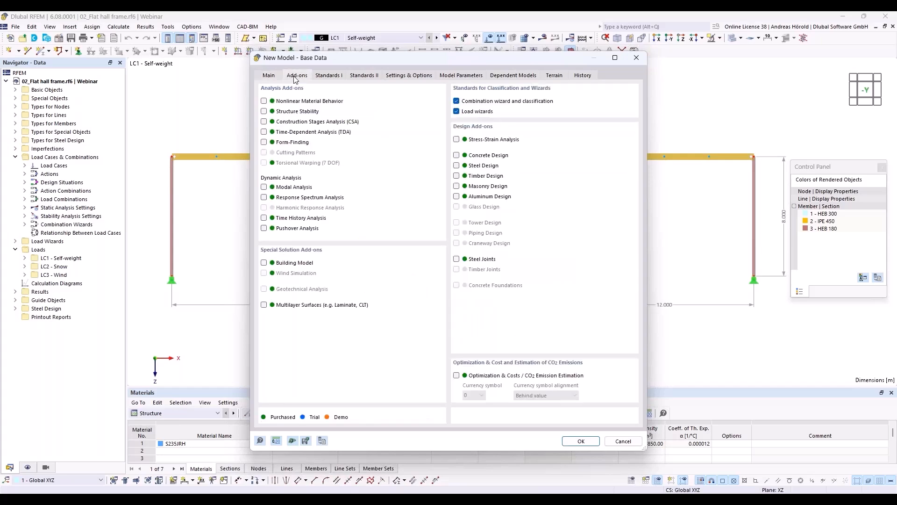
click(456, 166)
Step: Keep standard groups EN 1990 and EN 1993, set the national annexes to DIN 2012-08, DIN 2019-04 and DIN 2020-11, and create the model
click(329, 76)
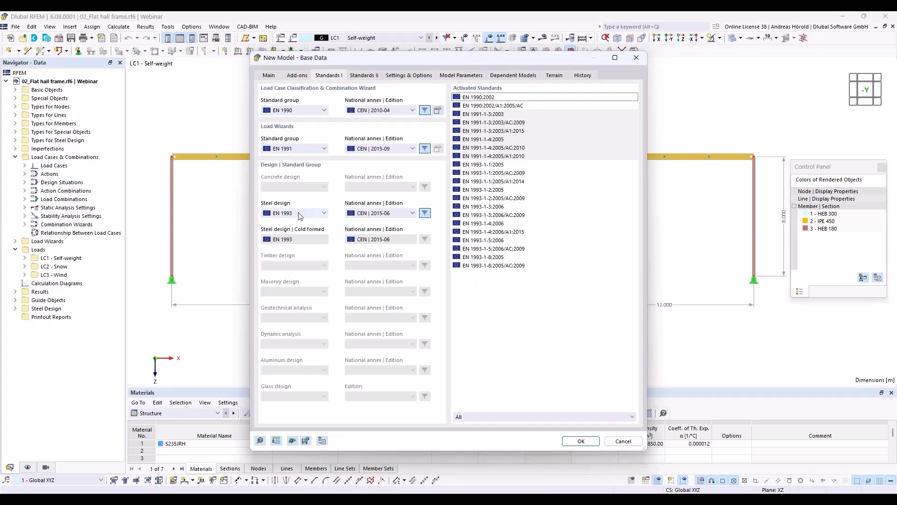
click(296, 112)
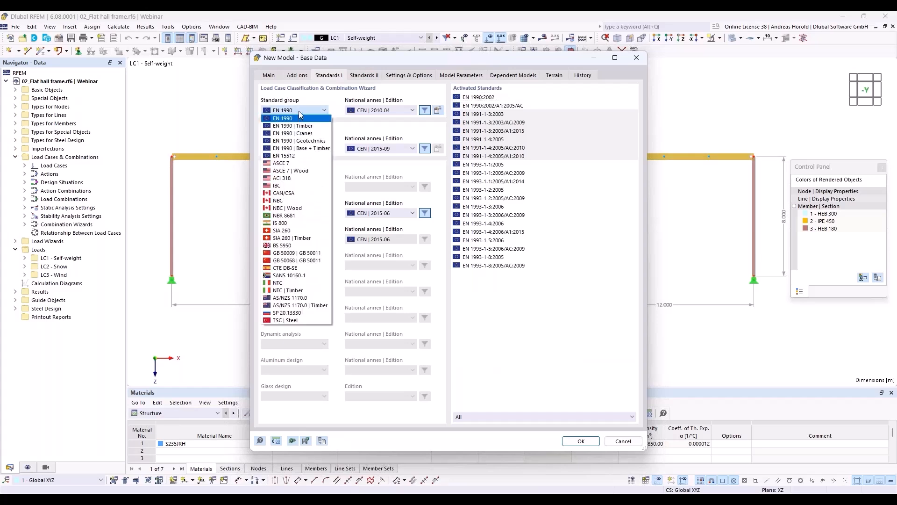
click(299, 111)
click(306, 214)
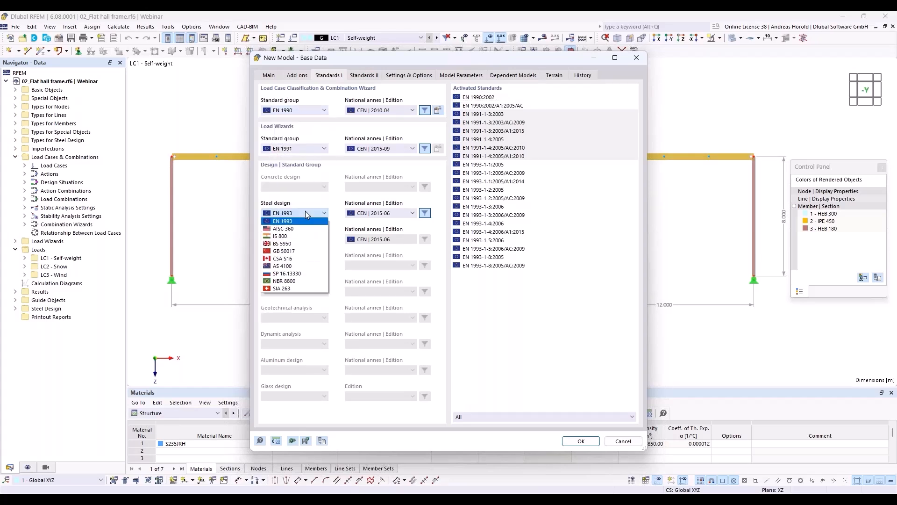
click(306, 214)
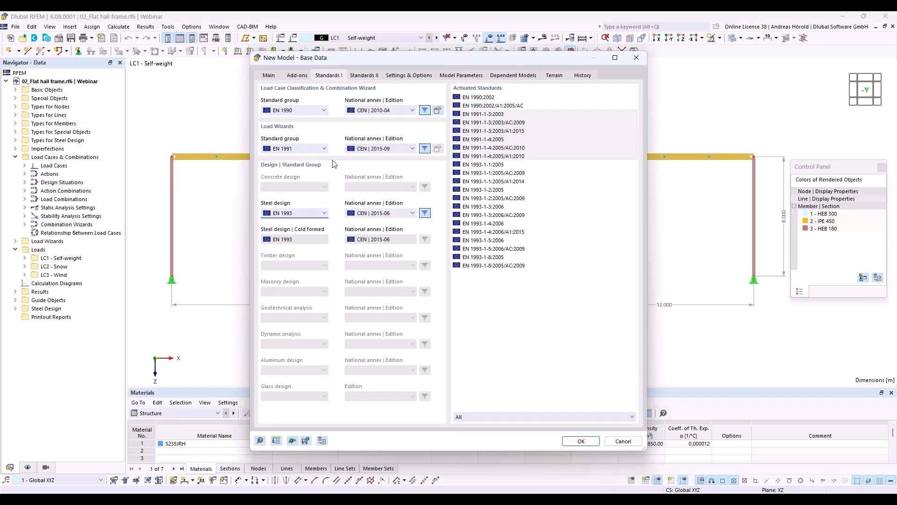
click(392, 110)
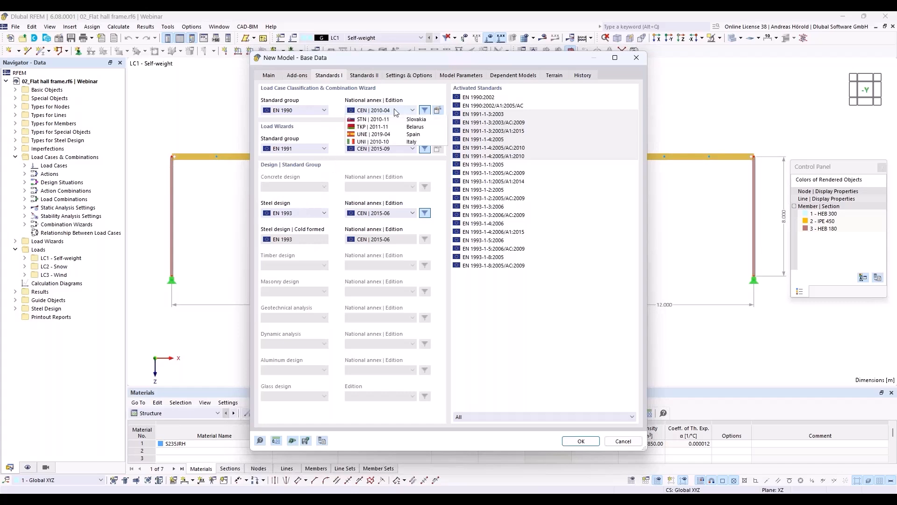
click(391, 156)
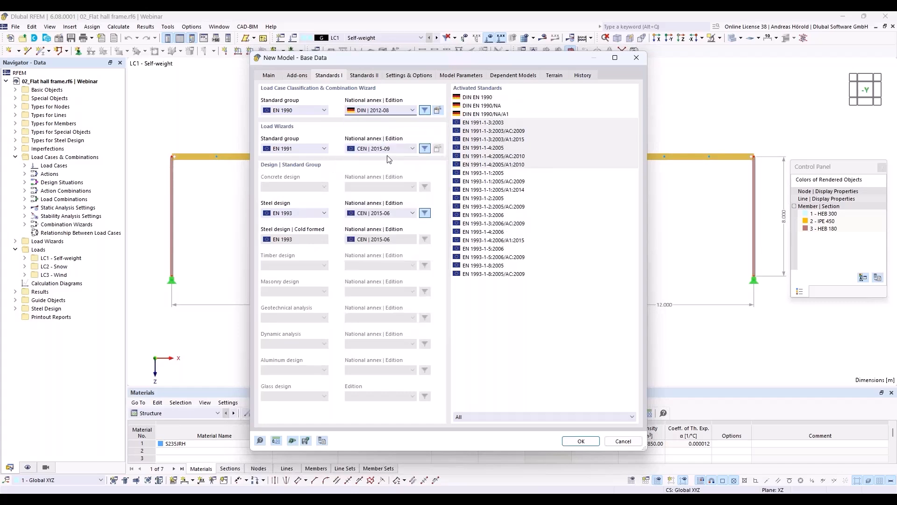
click(385, 148)
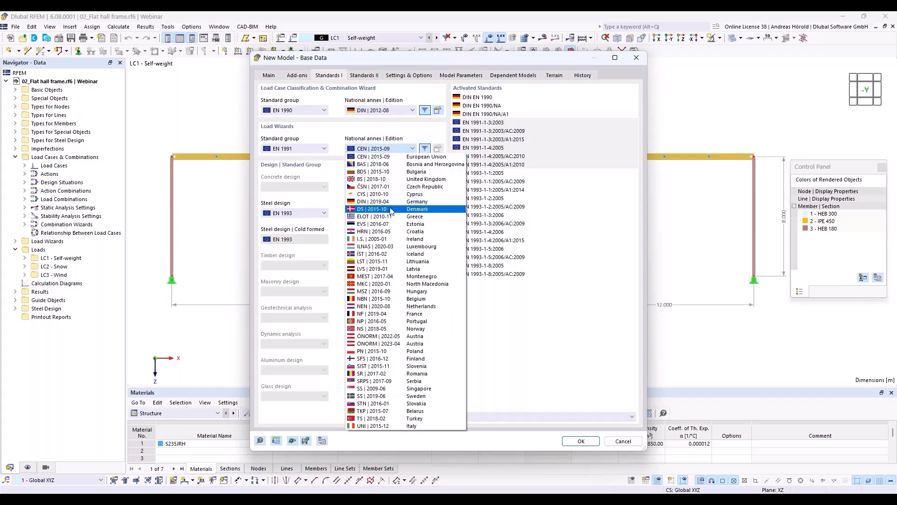
key(Escape)
click(394, 213)
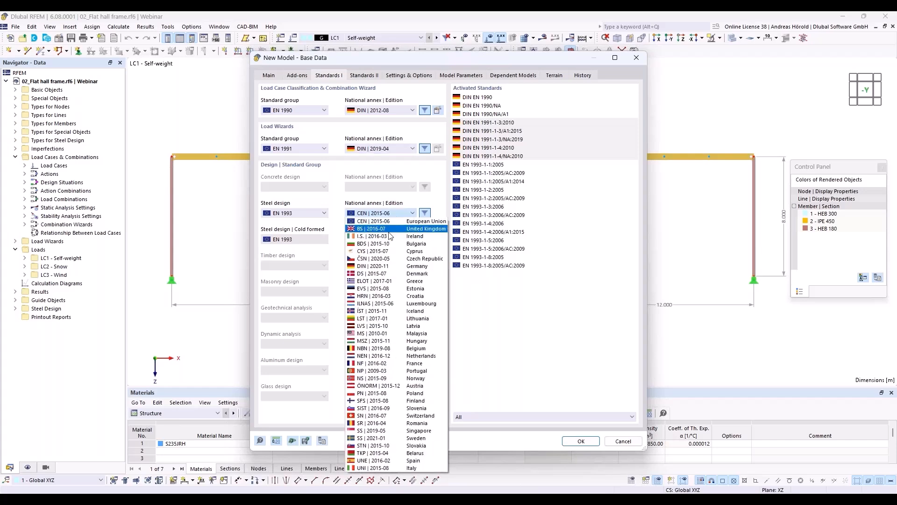
click(384, 266)
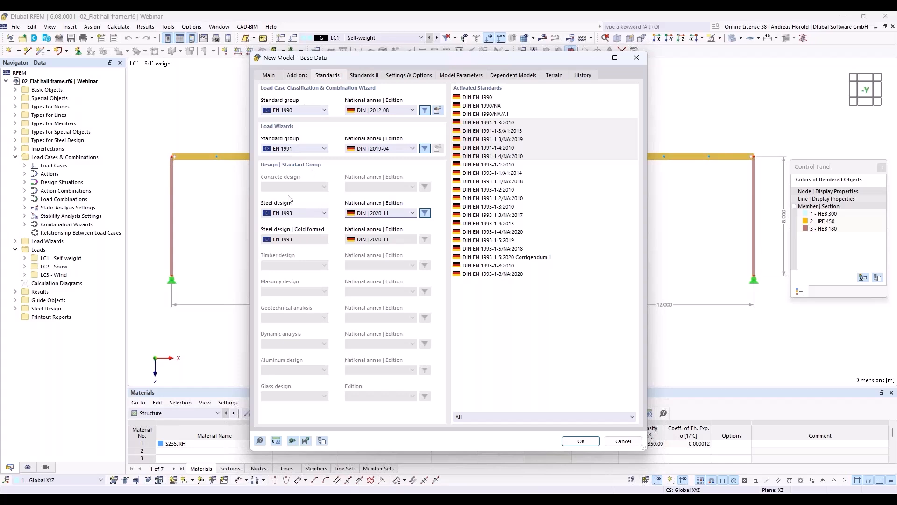
click(581, 442)
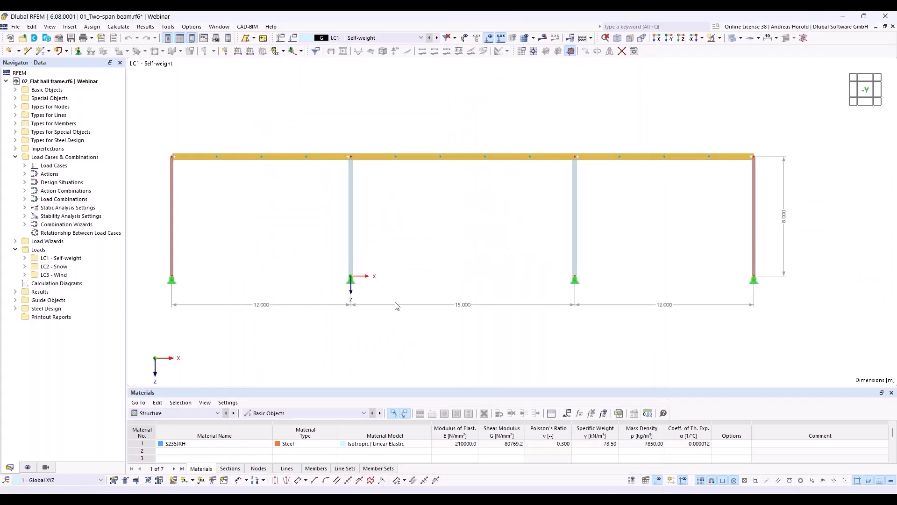
Step: Show the work area in the reverse Y-direction and check the work plane's grid and snap settings
click(669, 39)
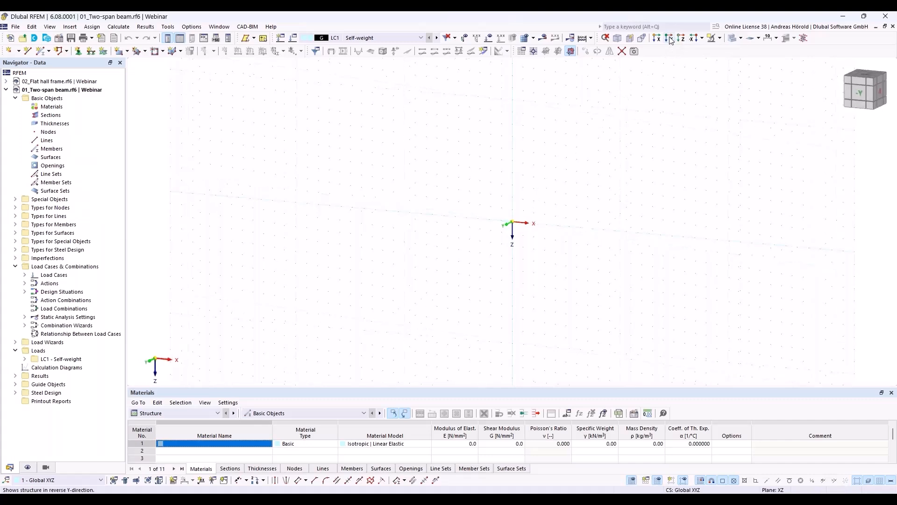
middle_drag(590, 293, 358, 306)
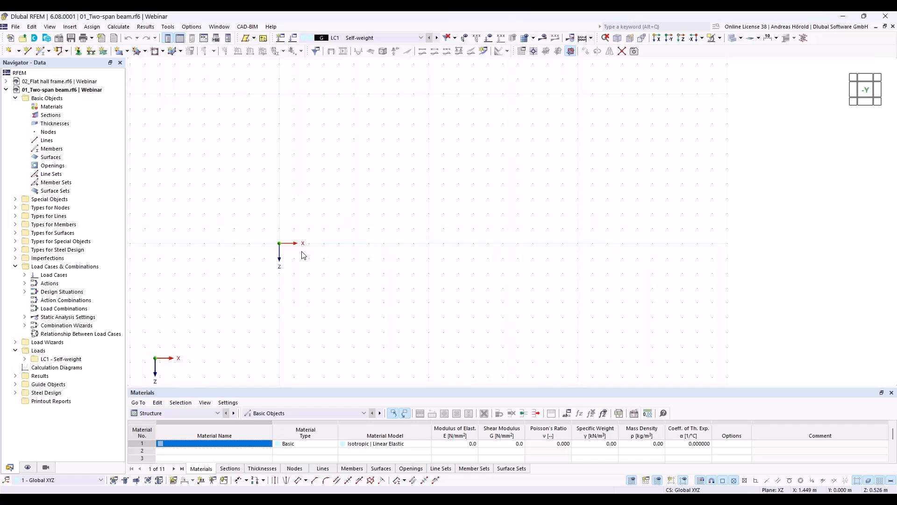
click(632, 481)
double_click(632, 480)
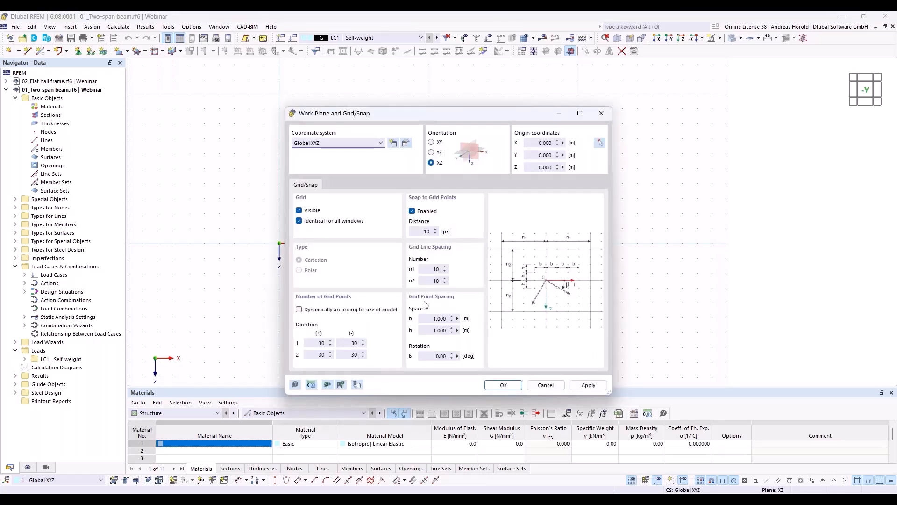
click(543, 384)
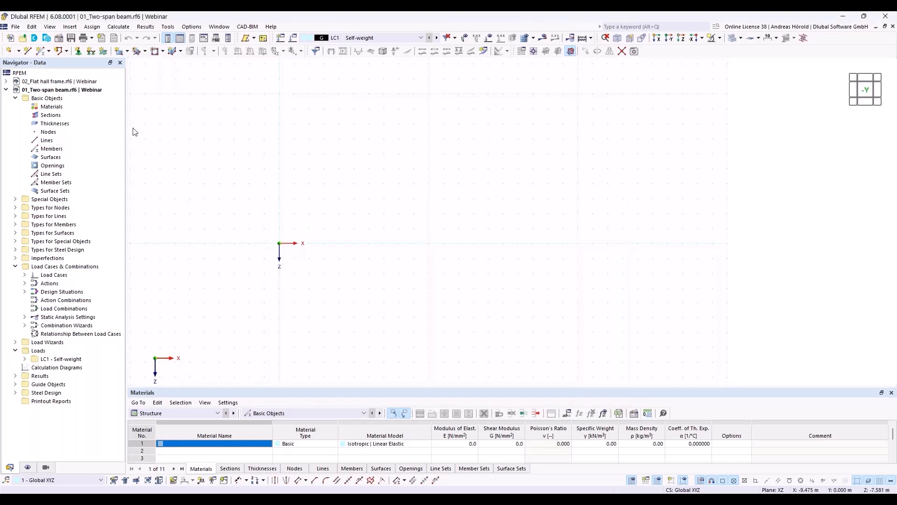
Step: Define a new beam member with the standardized I-section IPE 550 from the EN 10365:2017 ArcelorMittal series
click(41, 52)
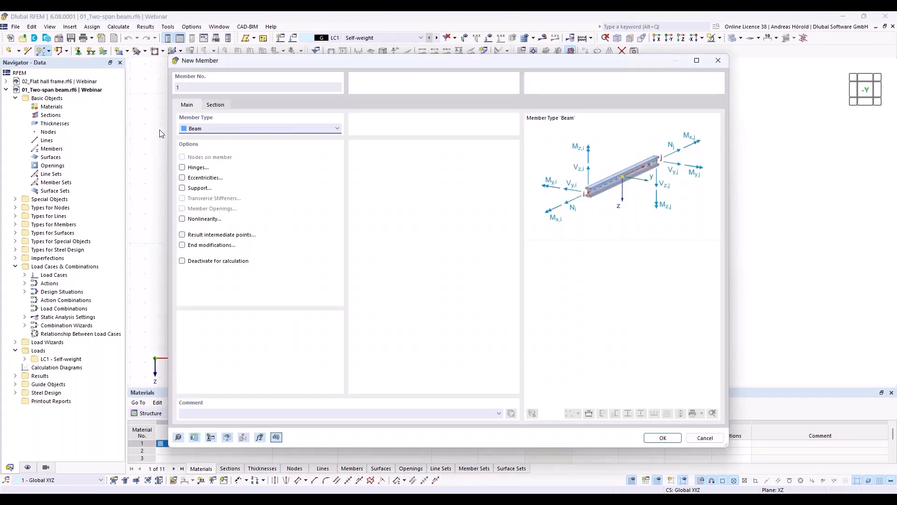
click(214, 106)
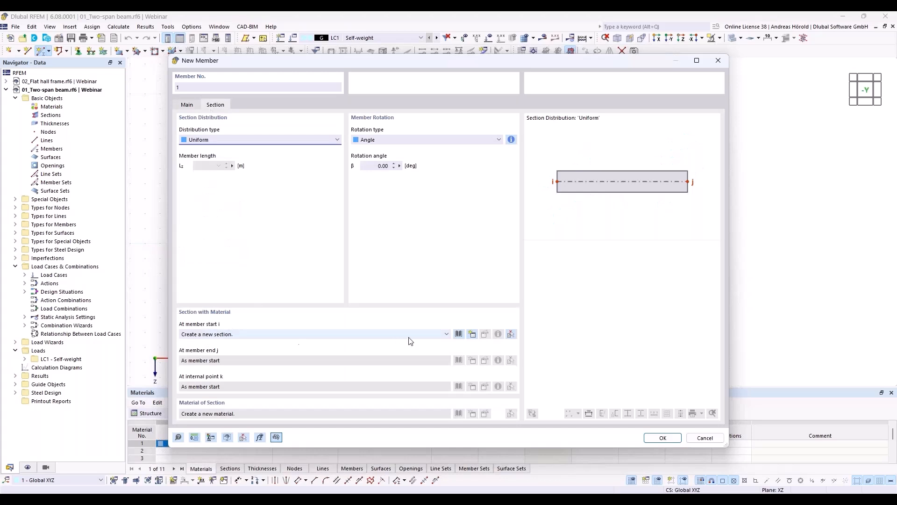
click(459, 334)
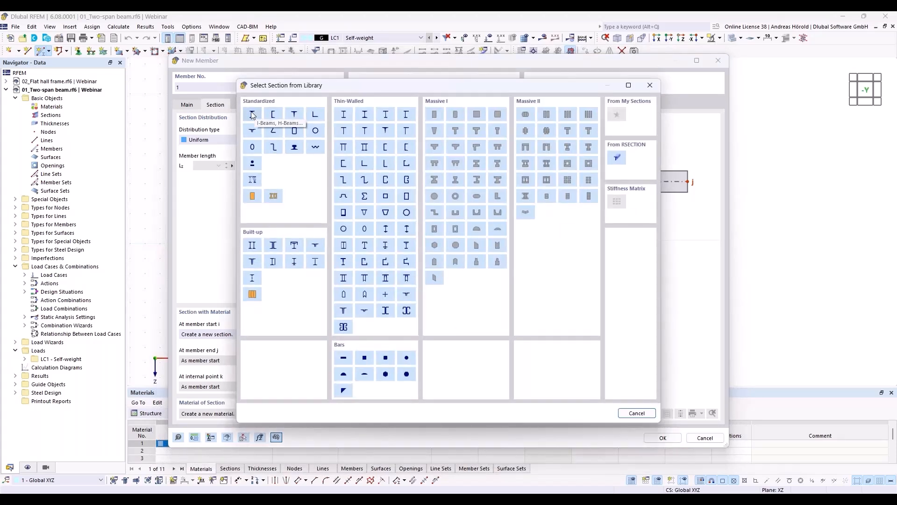
click(252, 114)
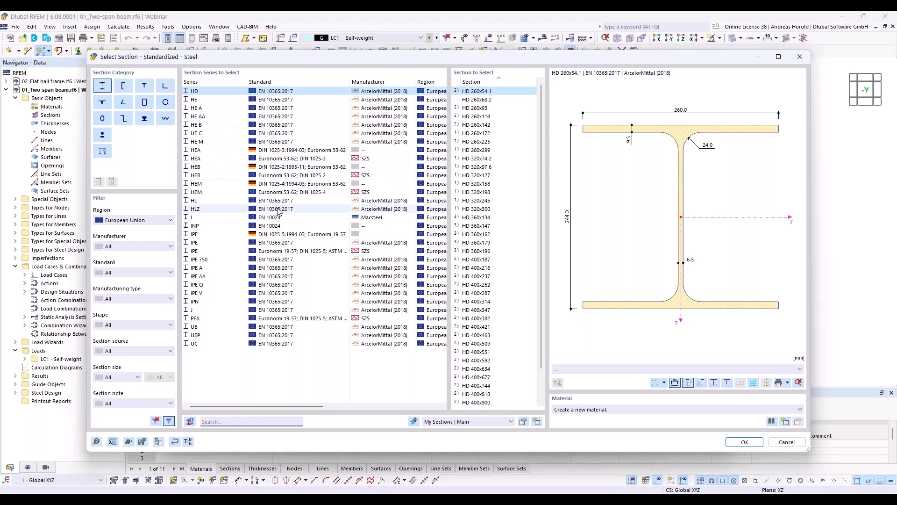
click(214, 243)
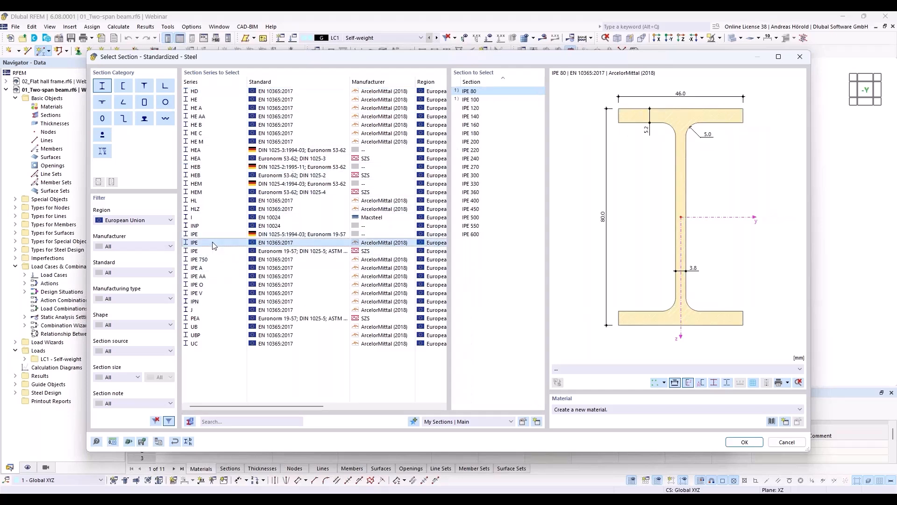
click(480, 225)
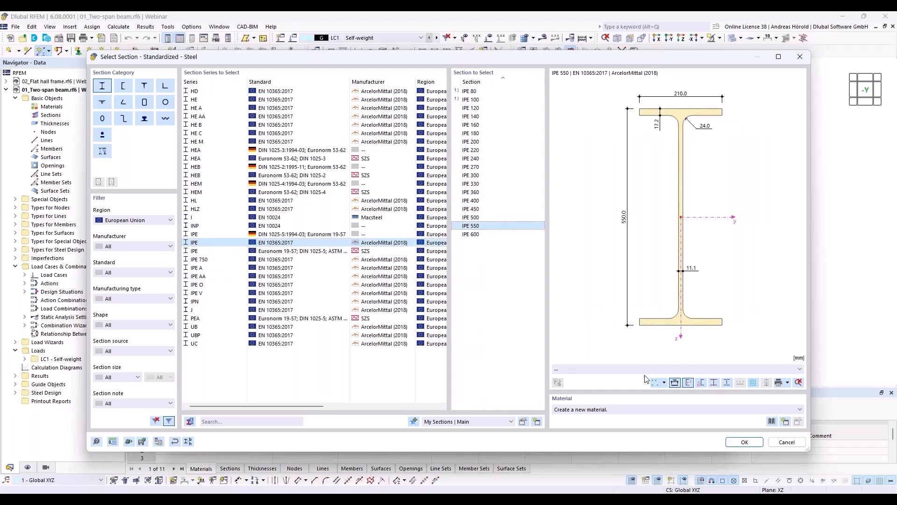
Step: Examine the material library's region, type and subtype filters and the grades offered by the Steel S series of different standards
click(772, 422)
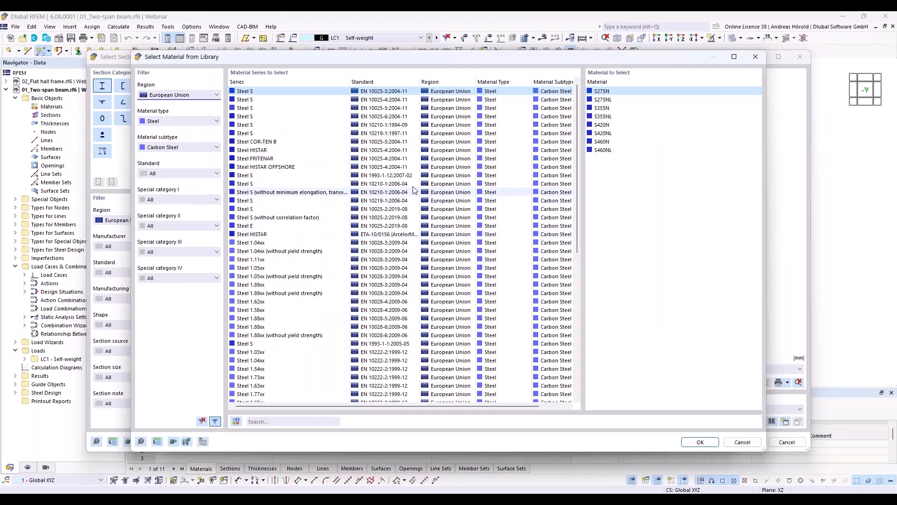
click(182, 96)
click(182, 96)
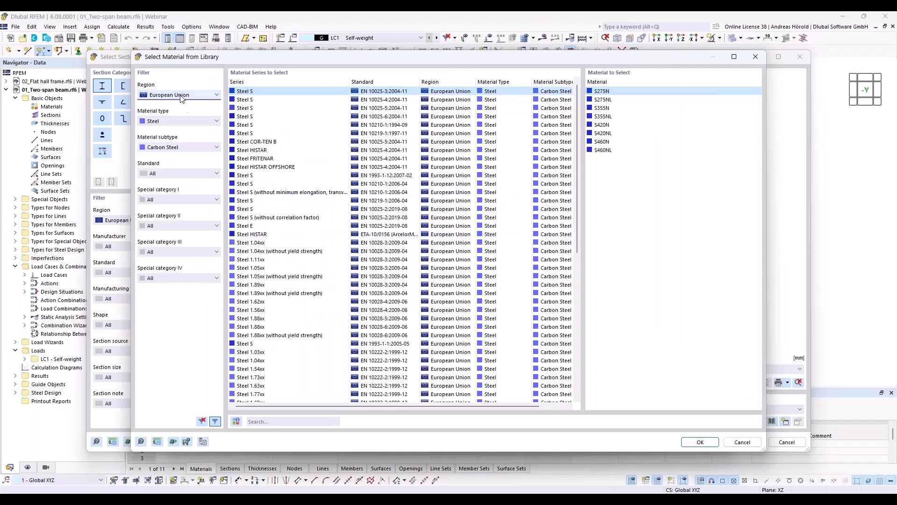
click(187, 120)
click(187, 120)
click(189, 147)
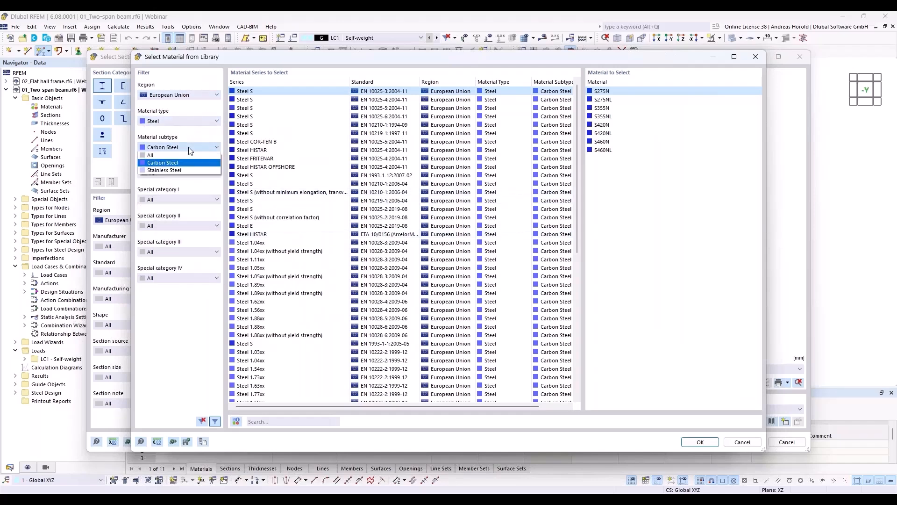
click(189, 147)
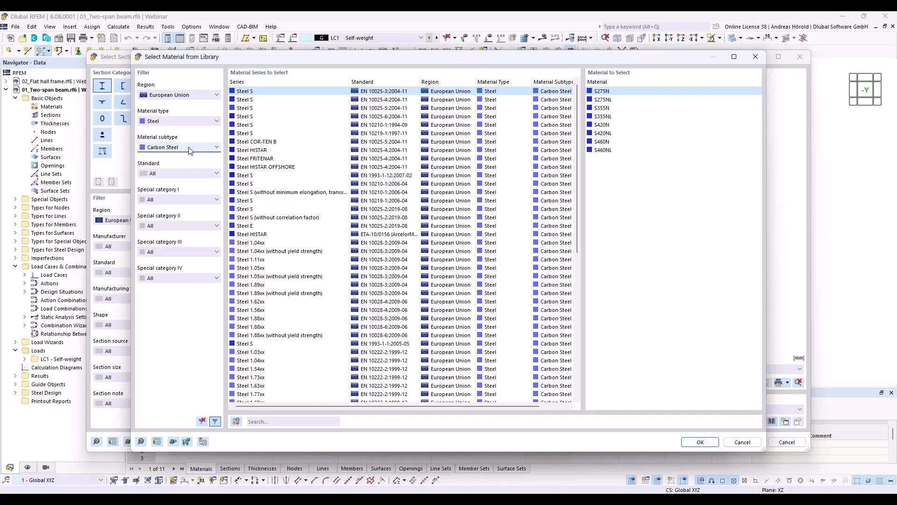
click(256, 99)
click(259, 108)
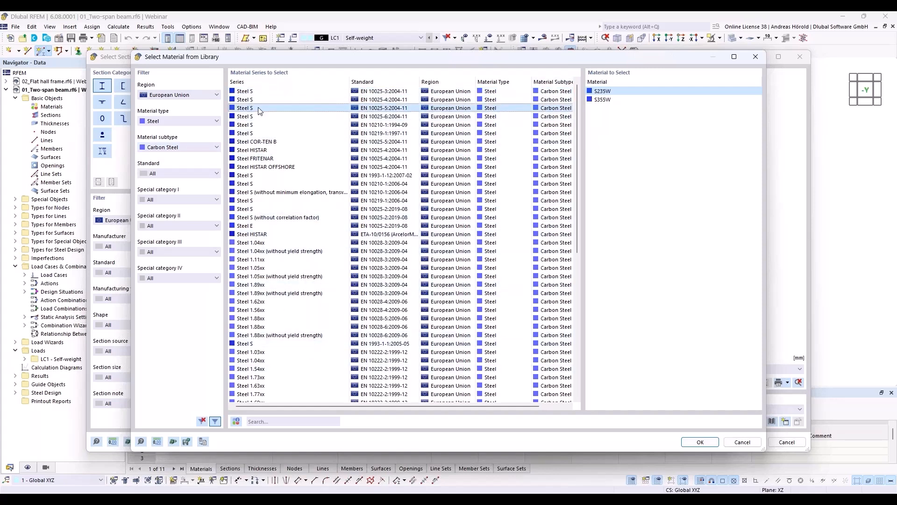
click(262, 116)
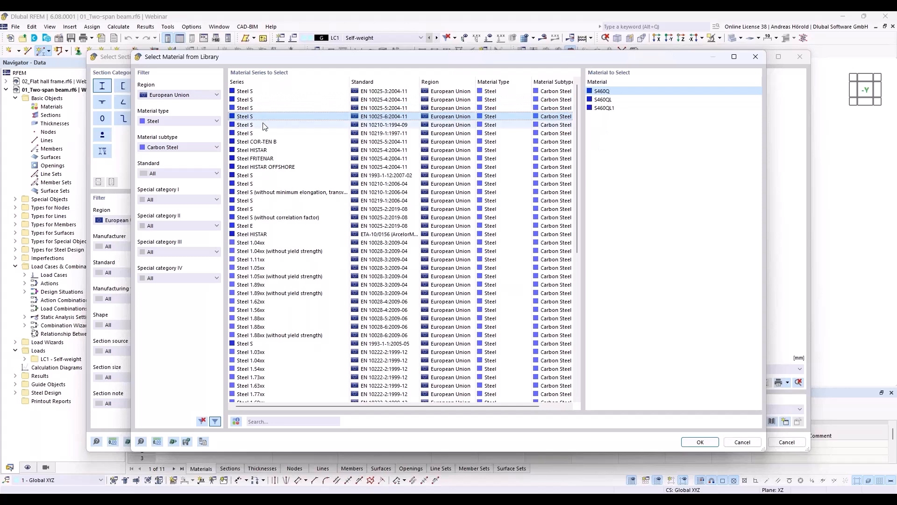
click(263, 125)
click(262, 134)
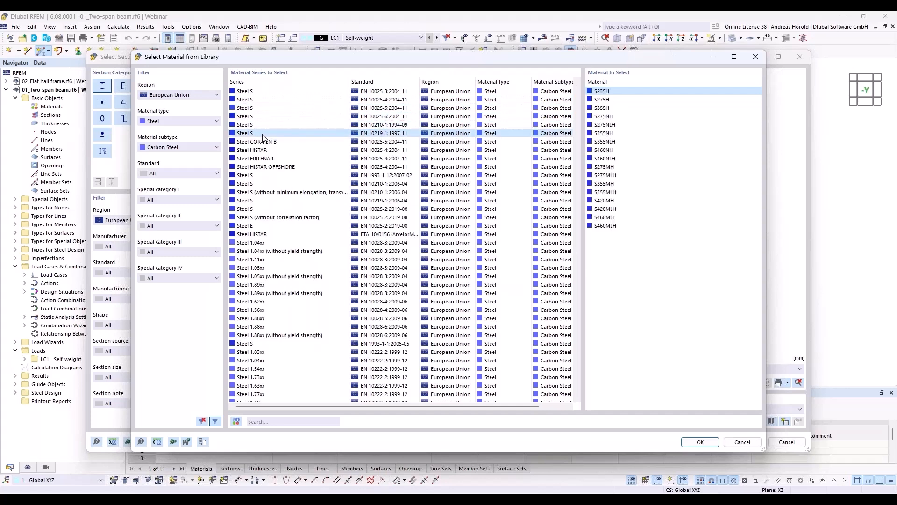
Step: Assign steel S235 from the EN 1993-1-1:2005-05 series to the section and accept the section selection
click(267, 344)
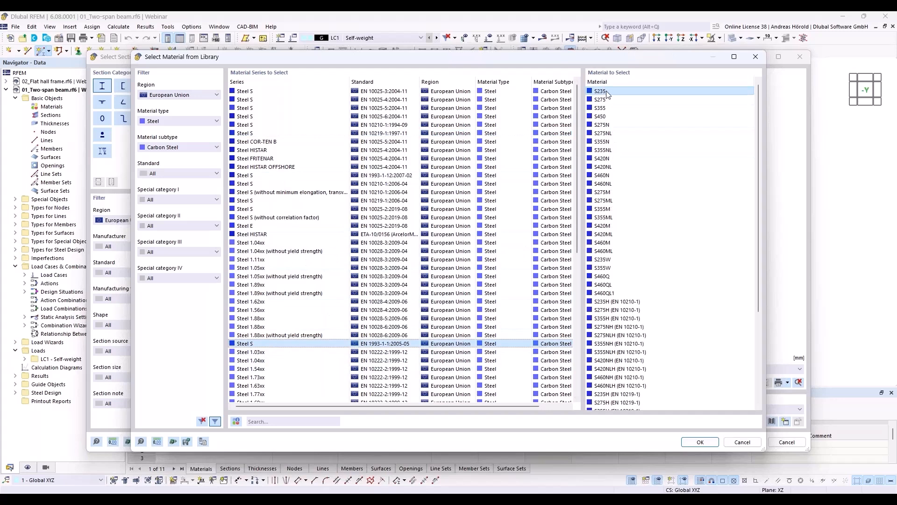
click(698, 442)
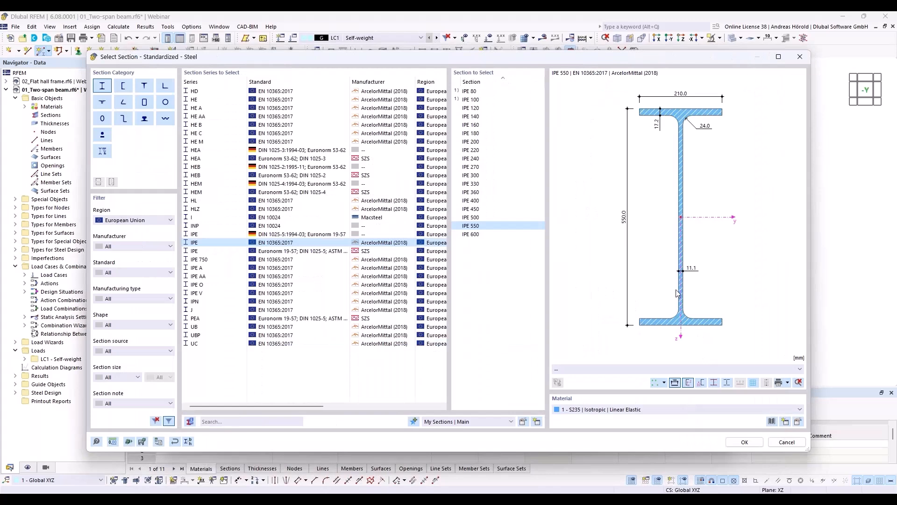
click(748, 443)
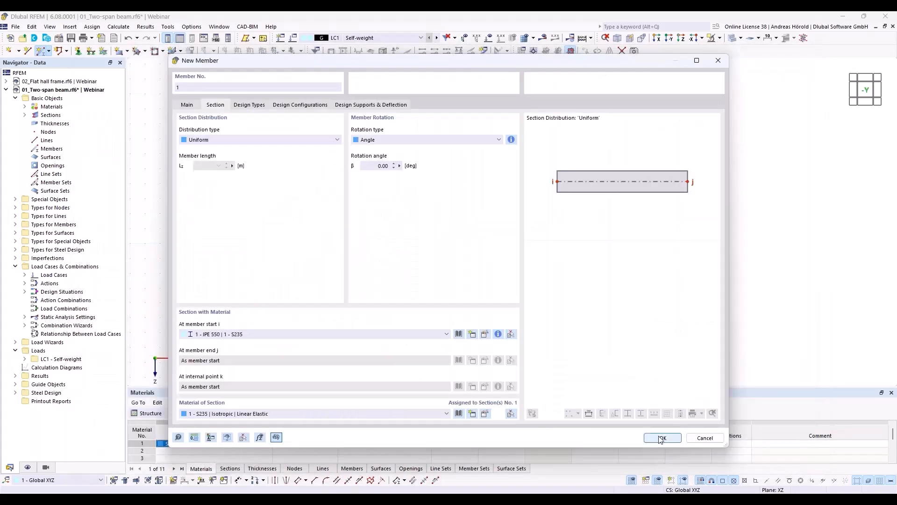
Step: Accept the member definition and draw a horizontal beam about 24 m long from the origin along the X-axis
click(662, 438)
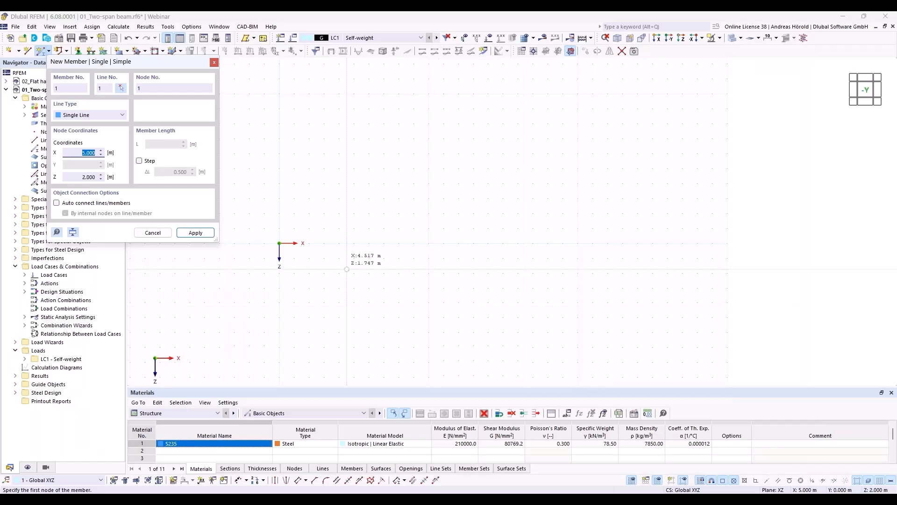
click(279, 243)
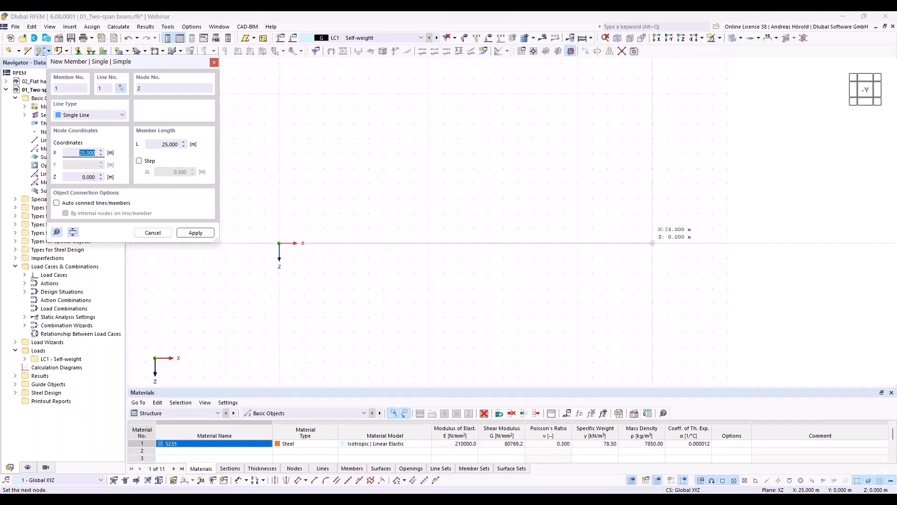
click(637, 243)
key(Escape)
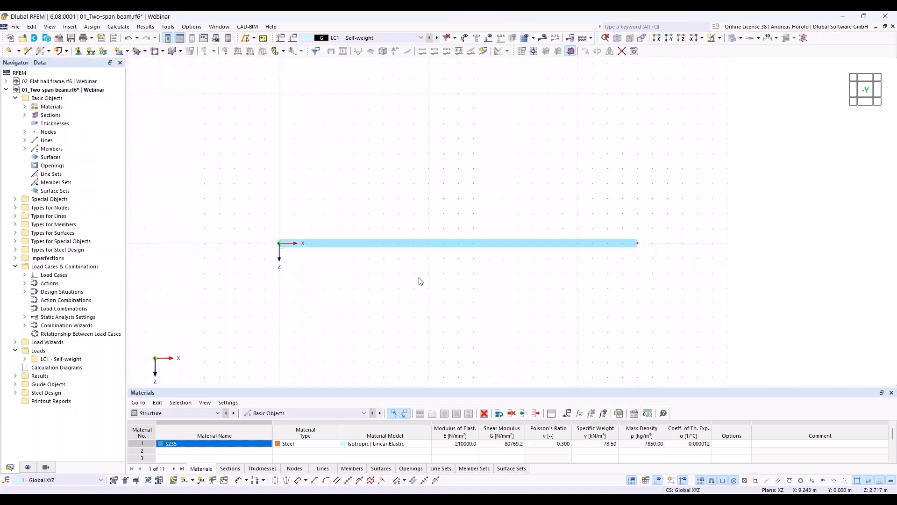
Step: Add one intermediate node to the beam as an 'On Member' node without dividing the member
right_click(453, 243)
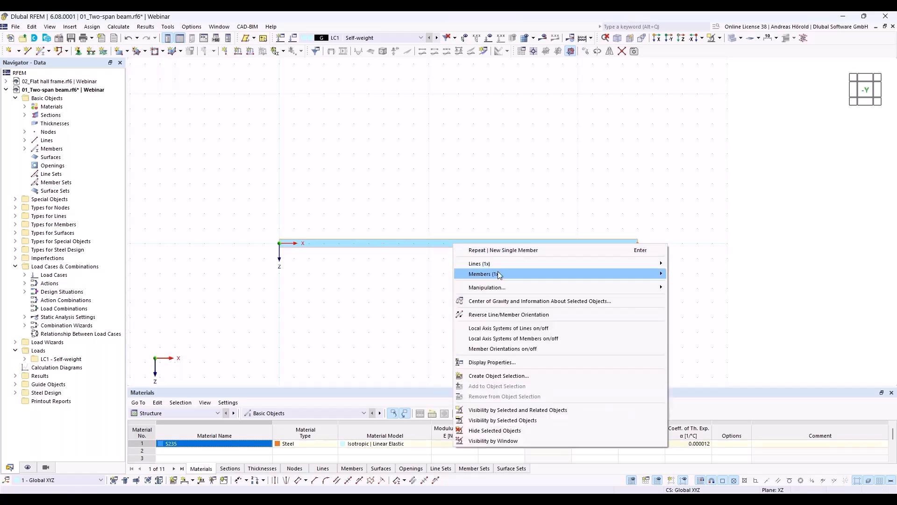
mouse_move(503, 278)
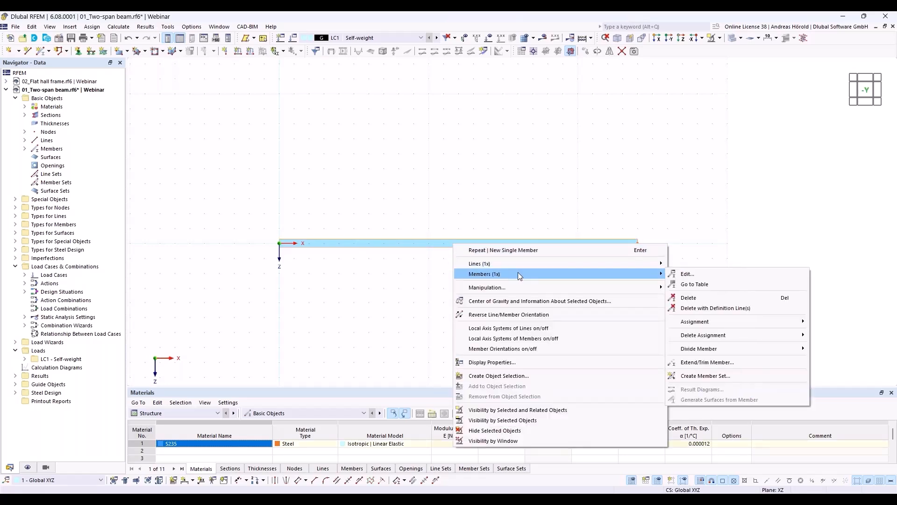
mouse_move(719, 350)
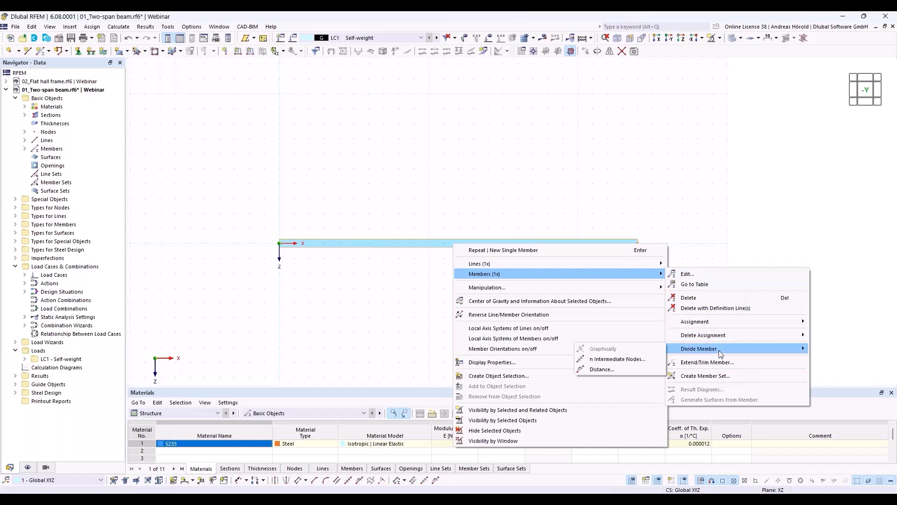
click(631, 363)
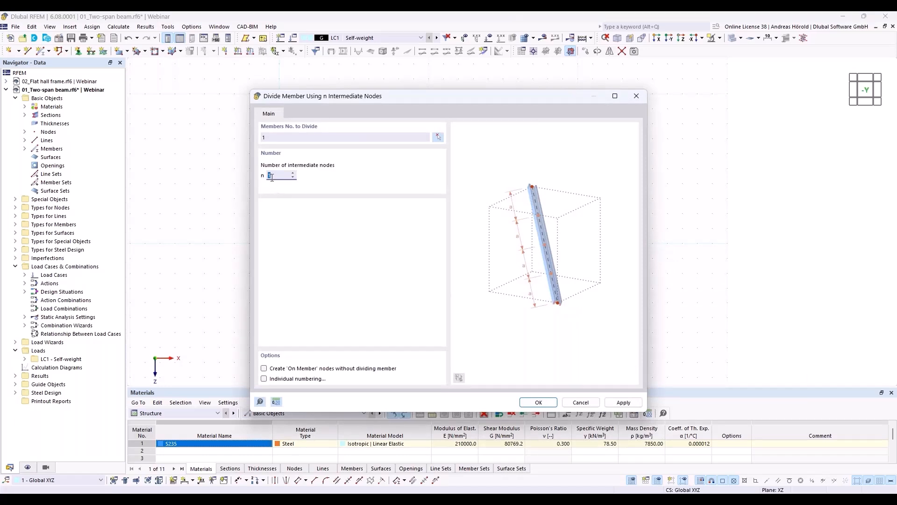
click(265, 370)
click(538, 402)
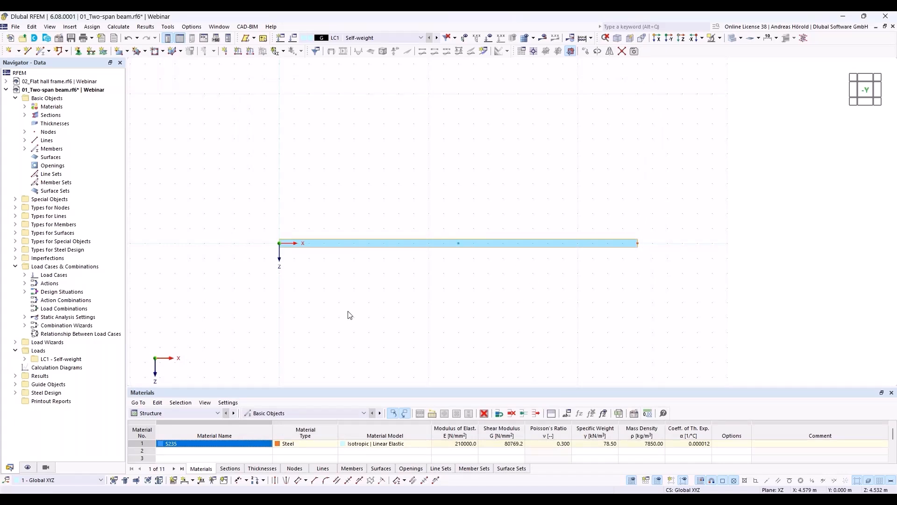
Step: Check the support conditions of the Hinged nodal support type and assign it to the beam's start node at the origin
click(78, 51)
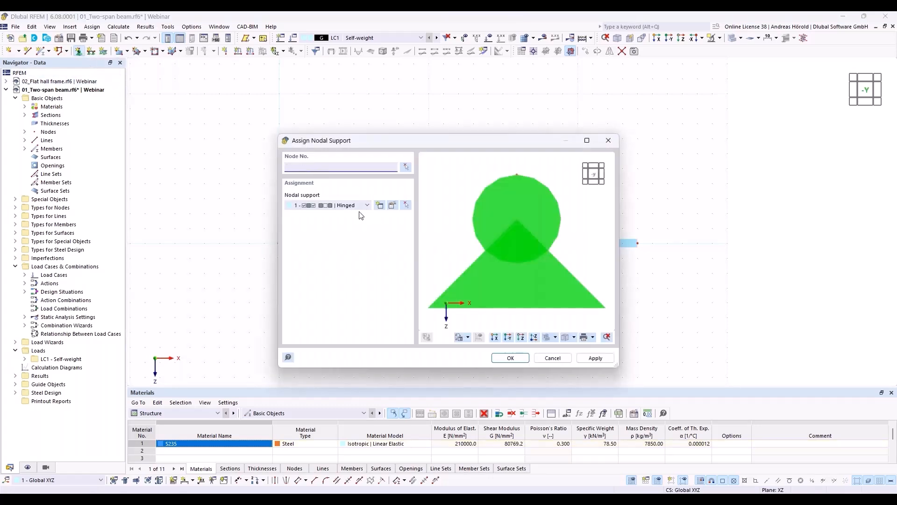
click(393, 207)
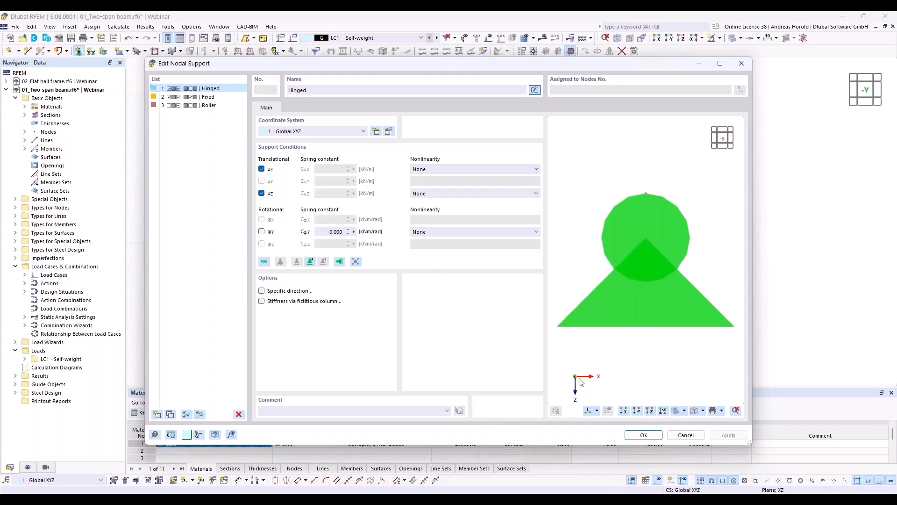
click(643, 435)
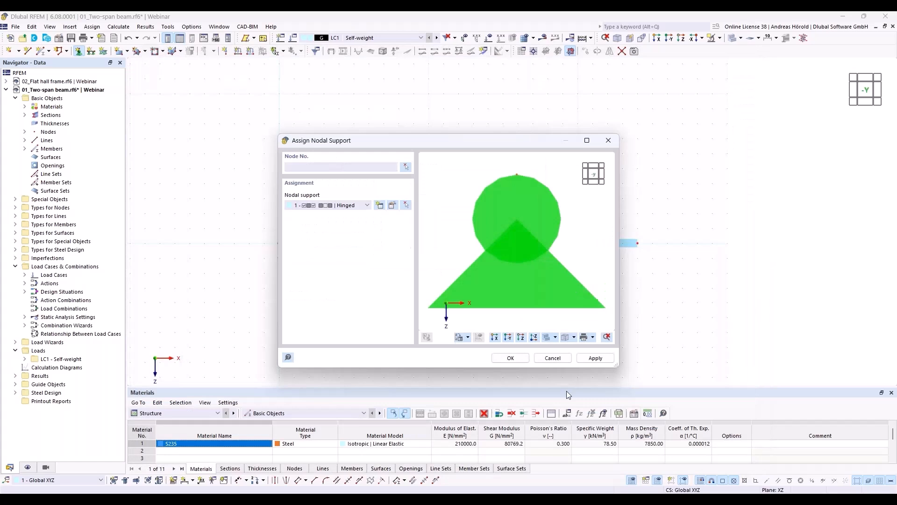
click(510, 358)
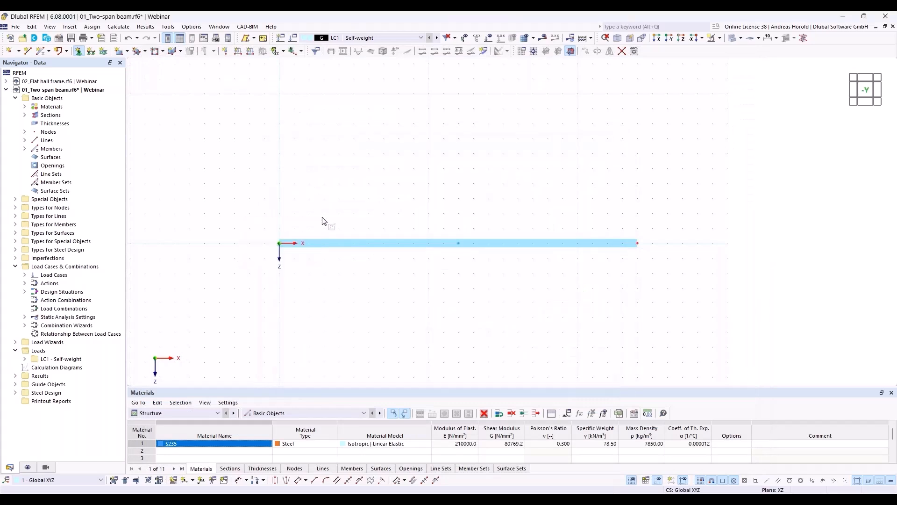
Step: Enlarge the display size of the nodal support symbol at the beam's start node
scroll(283, 256, up, 5)
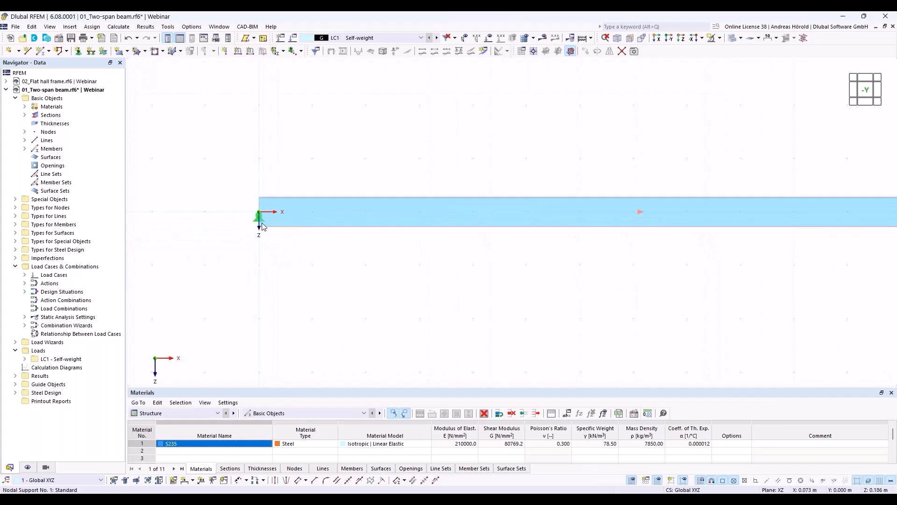
right_click(257, 221)
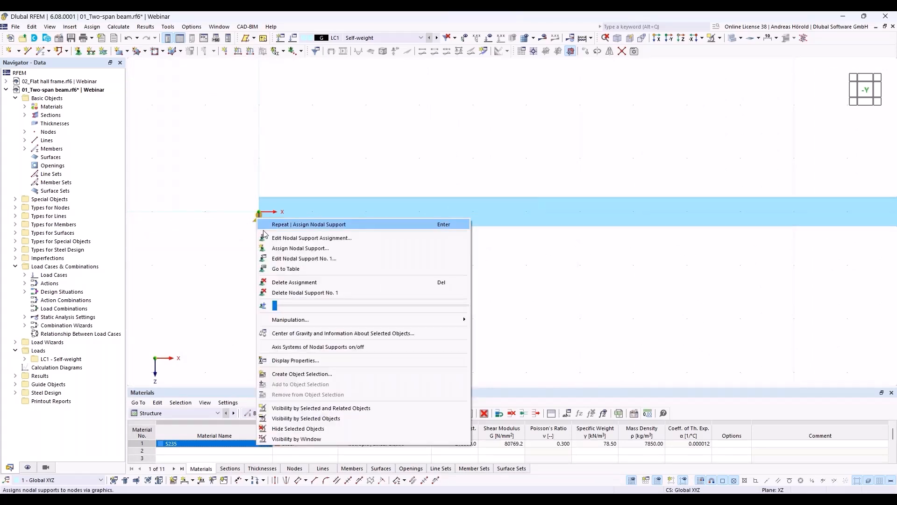
drag(275, 307, 348, 315)
click(516, 306)
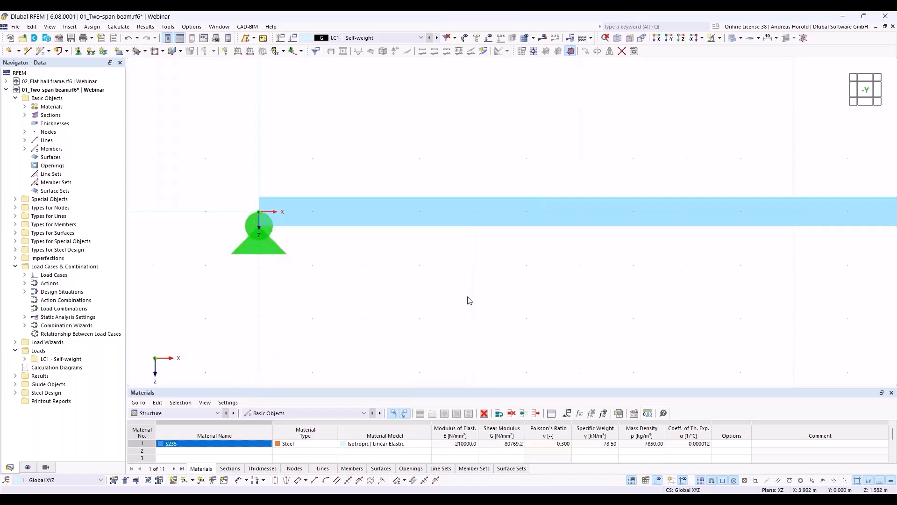
Step: Modify the Fixed nodal support type by releasing the φY rotation and the uX translation, leaving only uZ restrained
scroll(469, 301, down, 3)
middle_drag(486, 301, 375, 271)
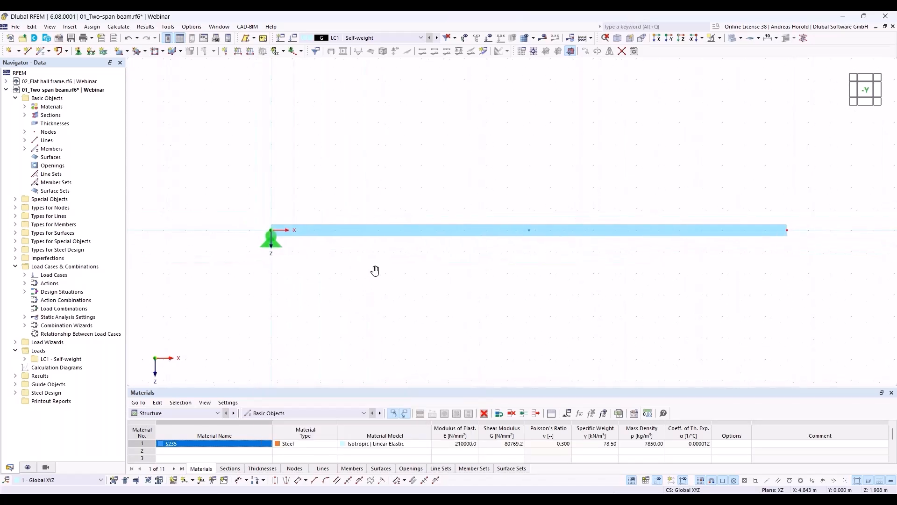
click(78, 52)
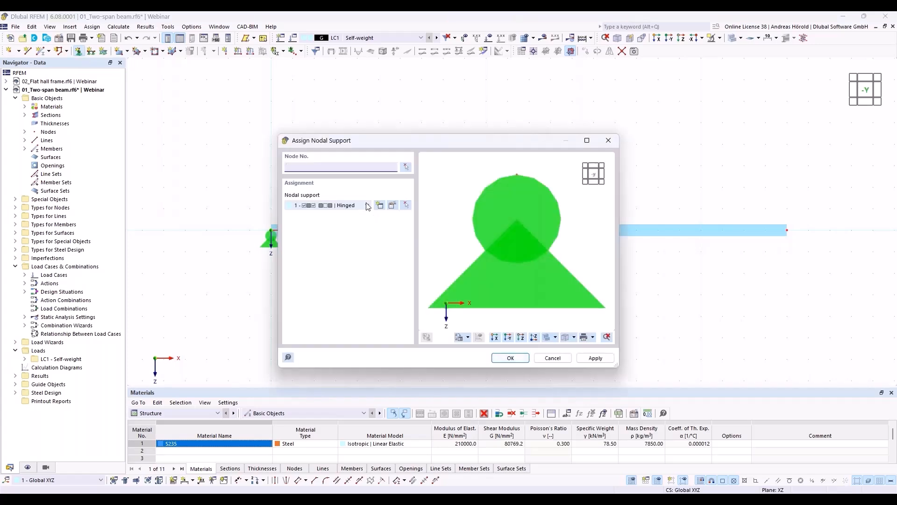
click(368, 206)
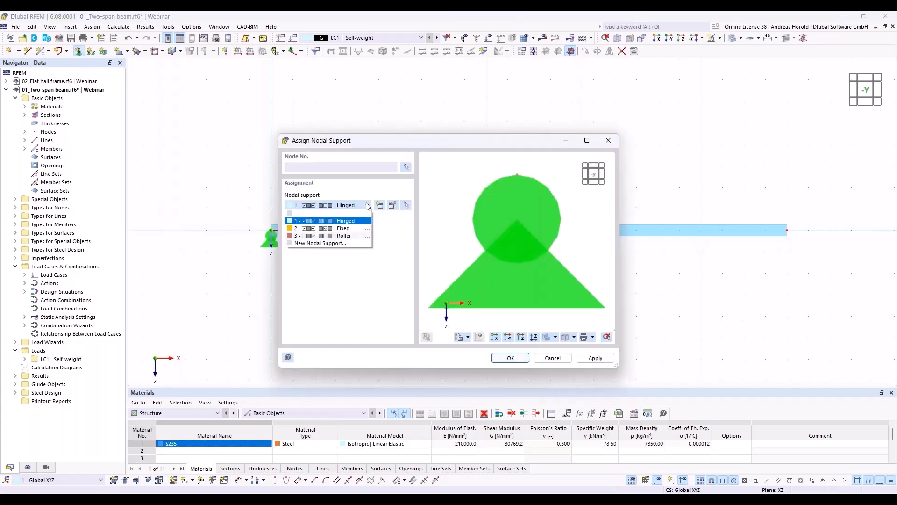
click(356, 229)
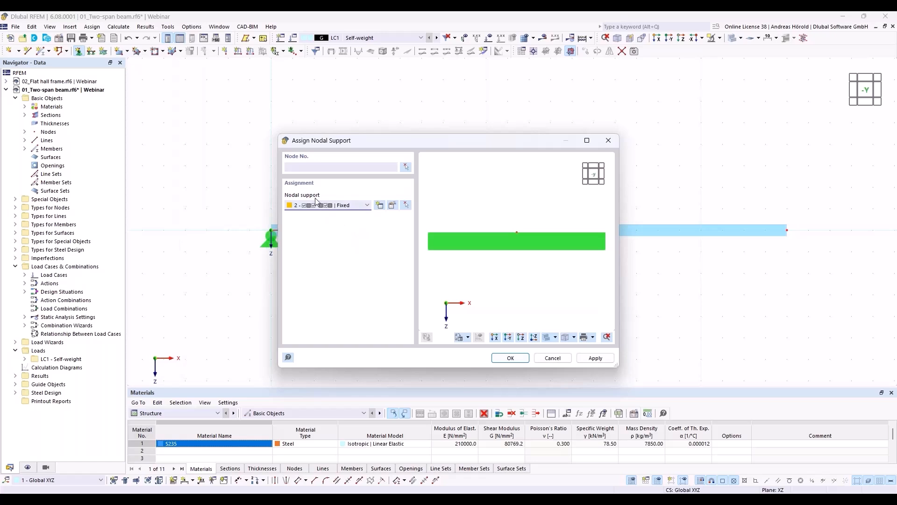
click(393, 207)
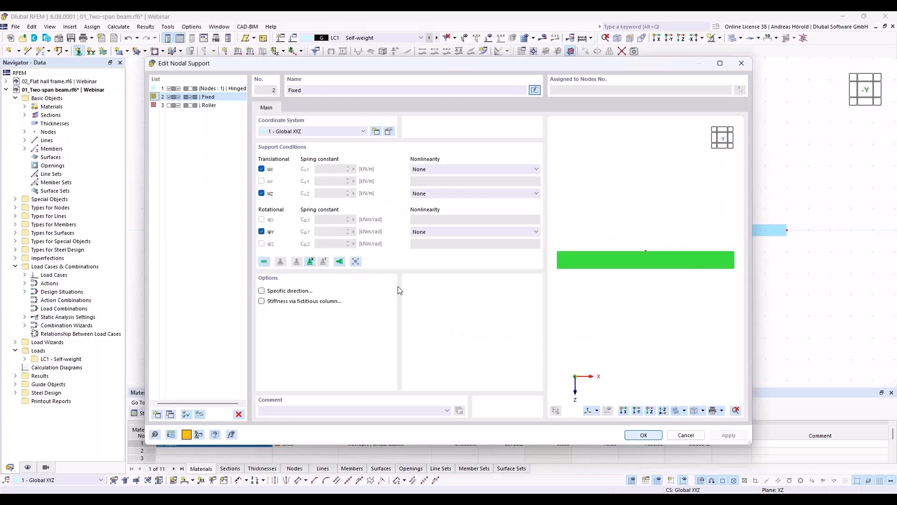
click(263, 232)
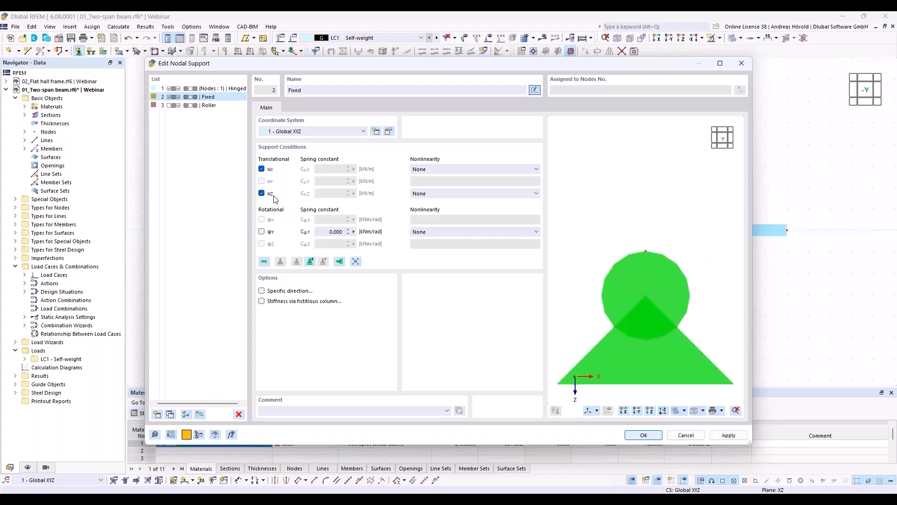
click(262, 169)
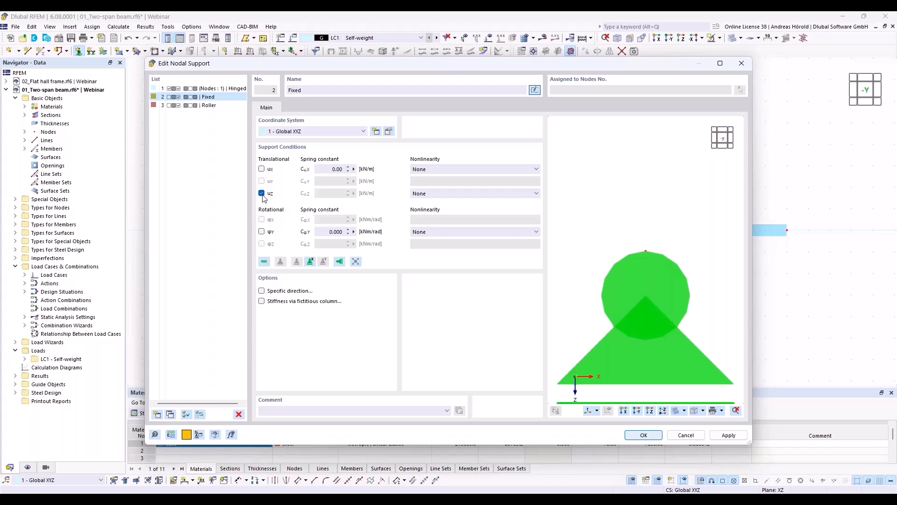
click(640, 436)
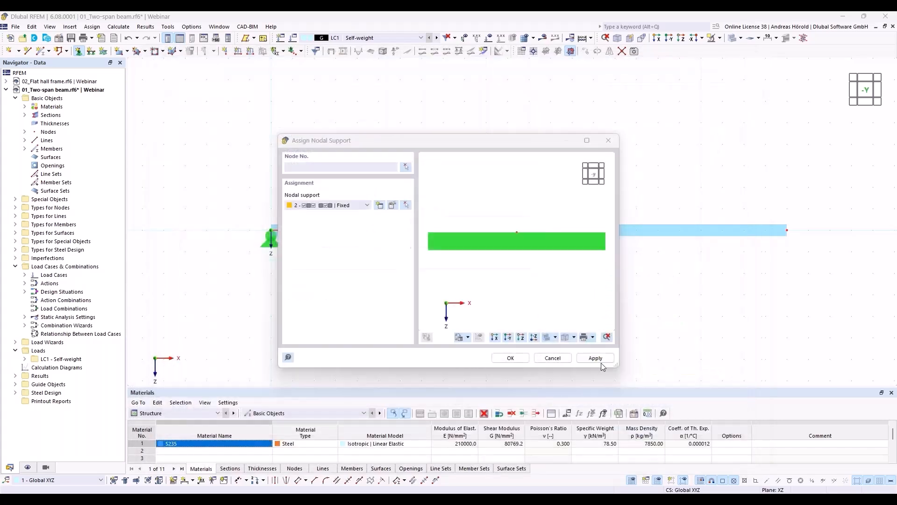
Step: Assign the modified nodal support No. 2 to the beam's intermediate node and end node
click(509, 358)
drag(500, 265, 846, 203)
key(Escape)
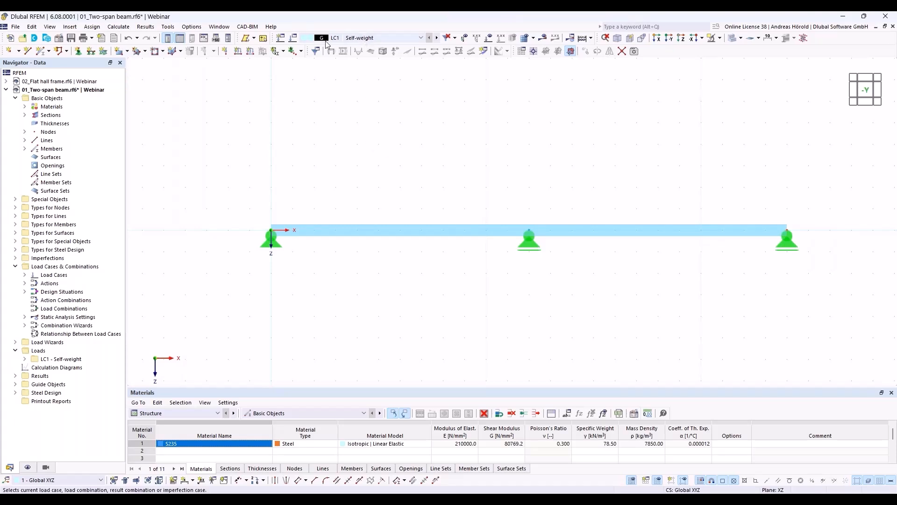
Step: Check the analysis type, action category and self-weight settings of load case LC1 Self-weight
click(293, 39)
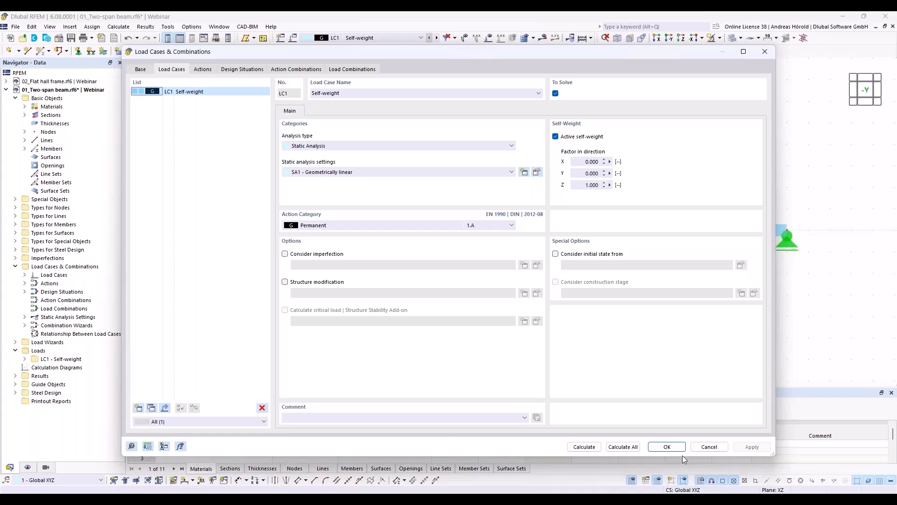
click(709, 447)
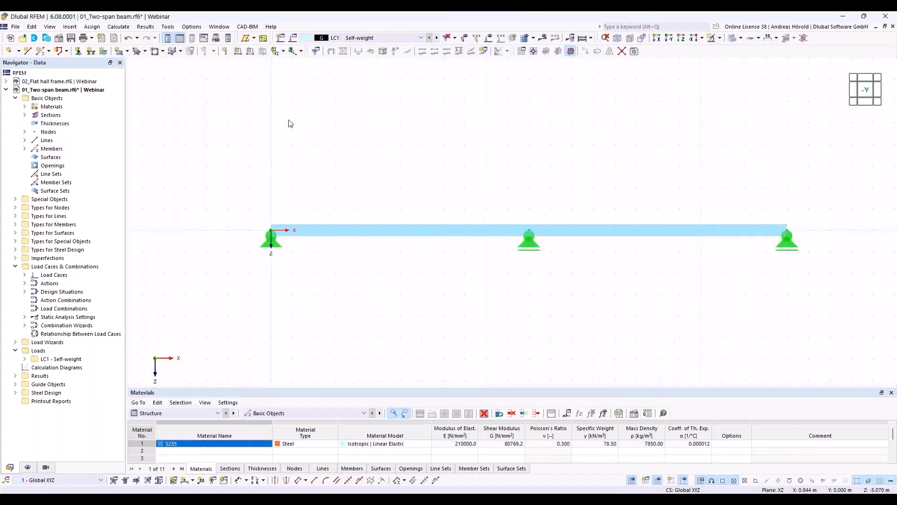
Step: Start a new member load in LC1 Self-weight with load type Force, Uniform distribution and global ZL direction
click(251, 52)
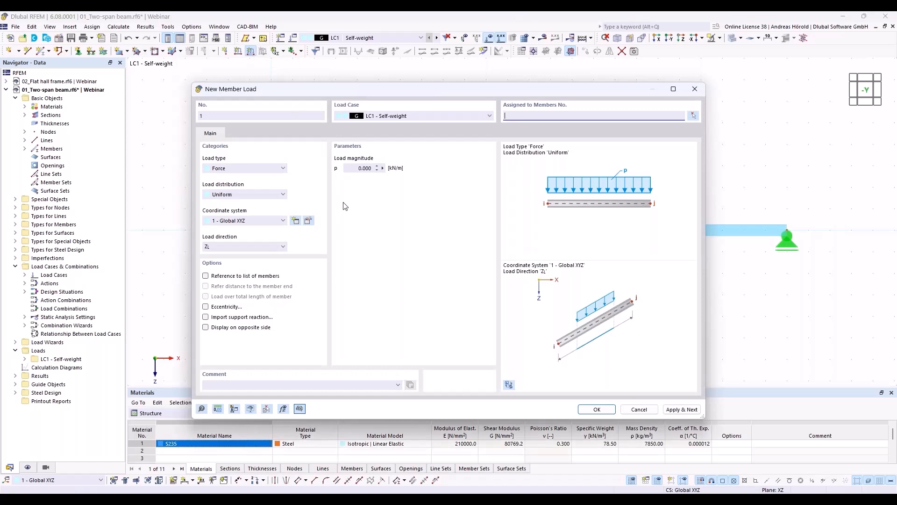
click(233, 168)
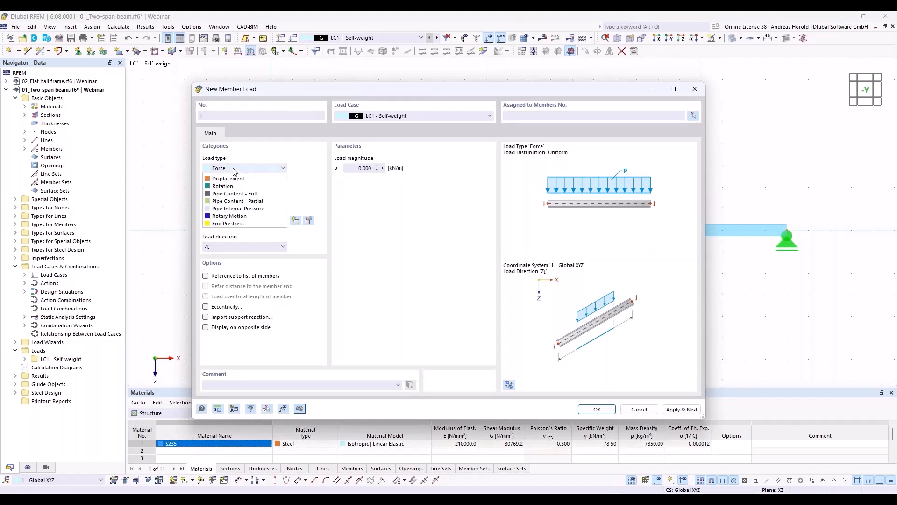
click(233, 169)
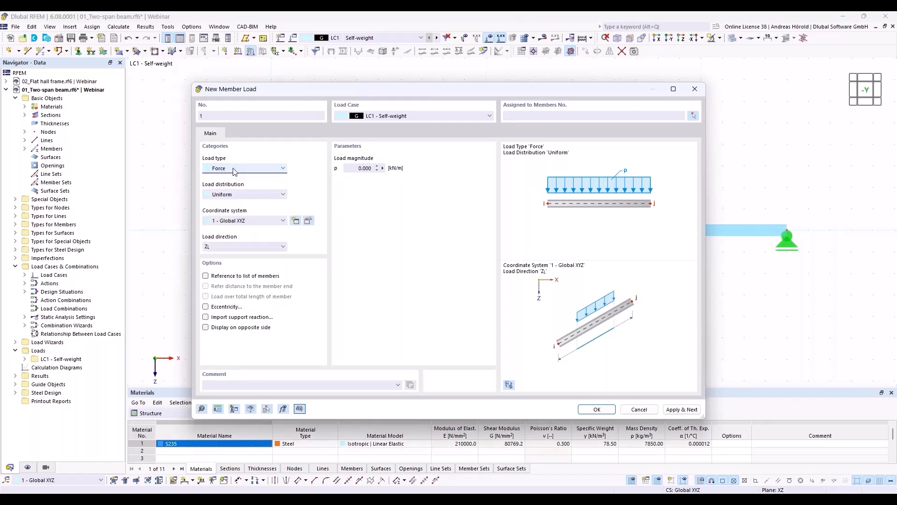
click(236, 195)
click(235, 194)
click(254, 194)
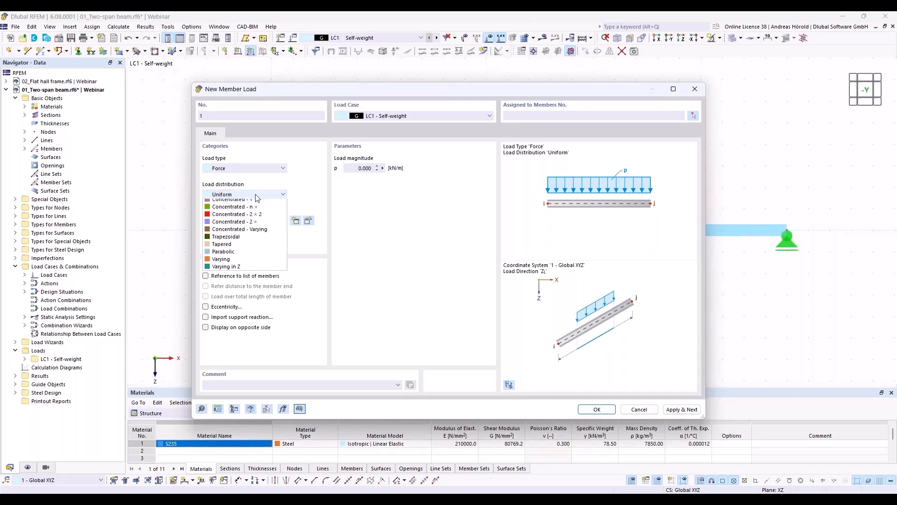
click(255, 194)
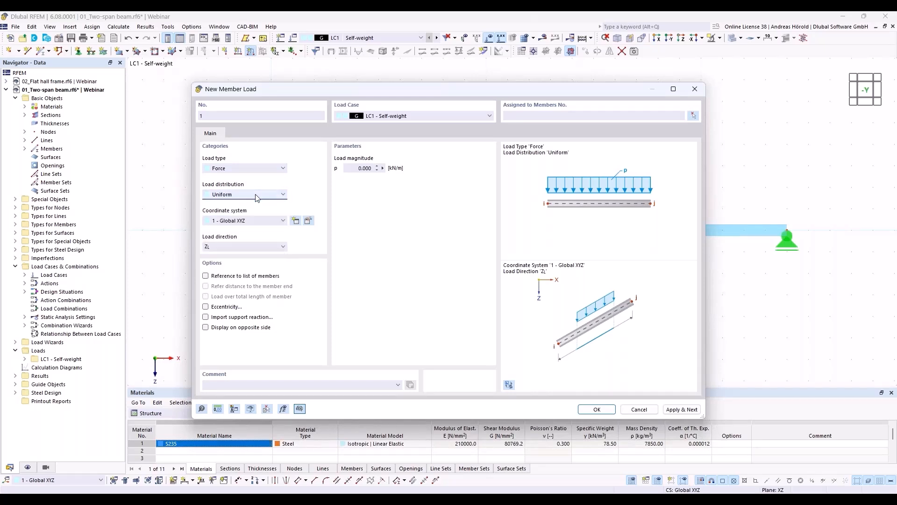
click(230, 247)
click(231, 248)
Step: Set the load magnitude to 8 kN/m and apply the member load to the whole beam
click(353, 168)
text(8)
click(595, 410)
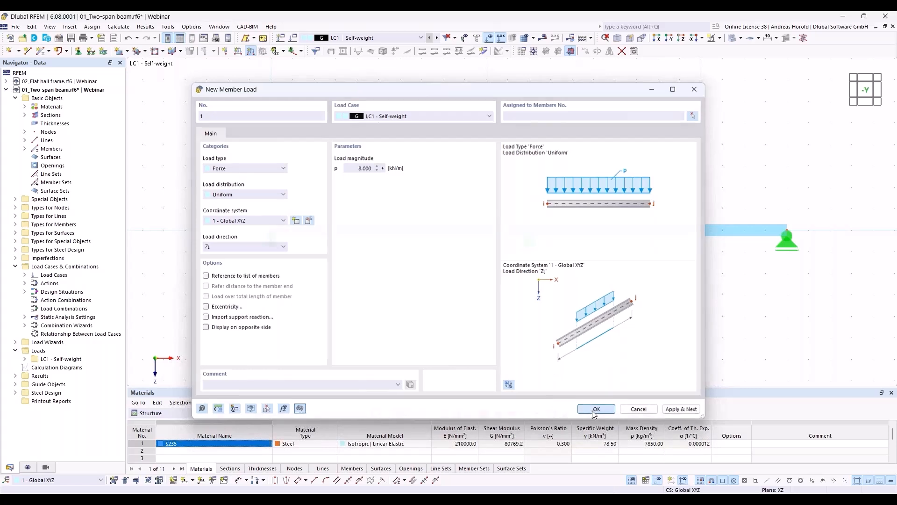
click(458, 226)
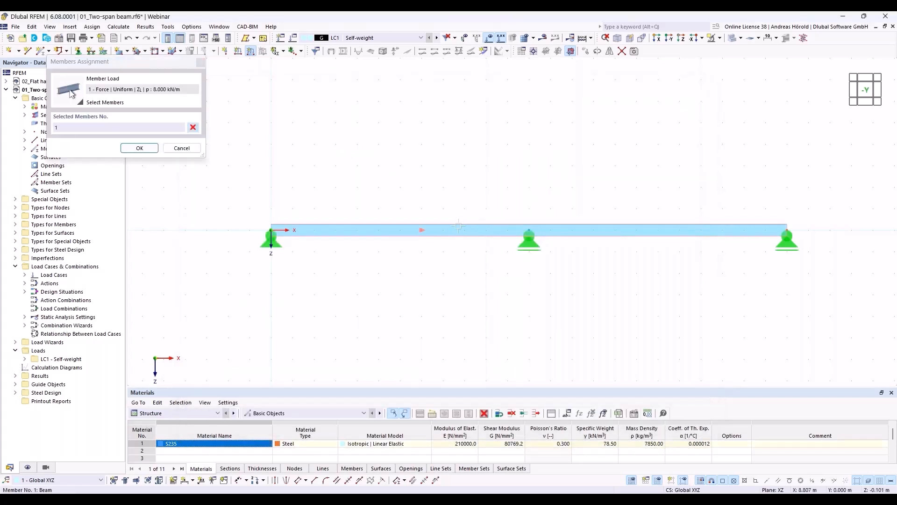
click(142, 148)
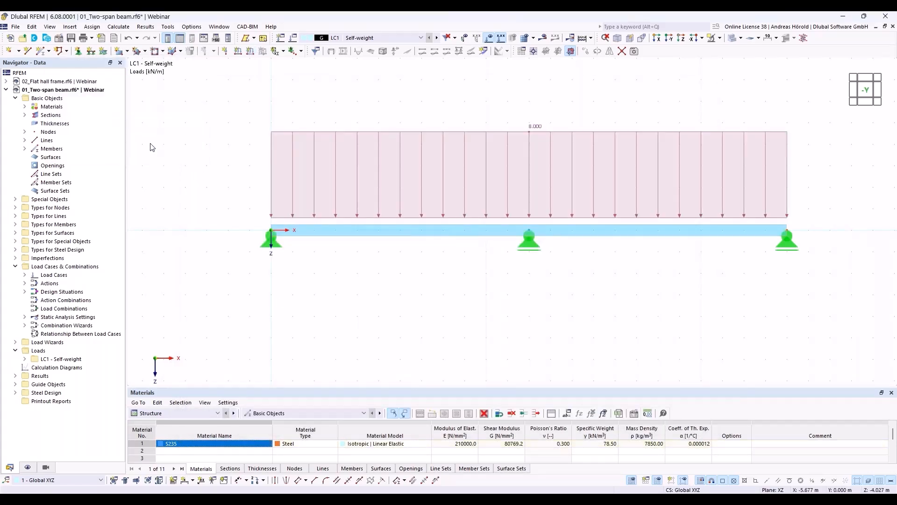
Step: Create load case LC2 named Imposed load with action category "Imposed loads - category A: domestic, residential areas"
click(281, 38)
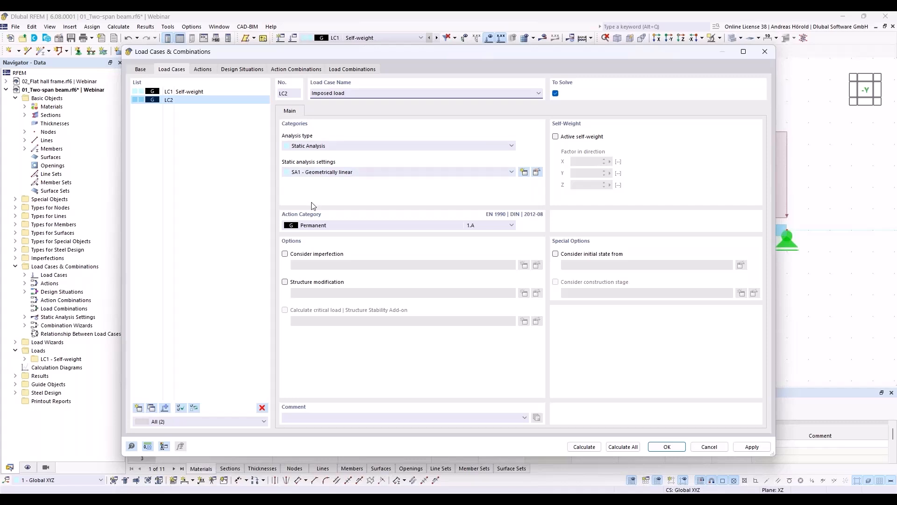
click(327, 226)
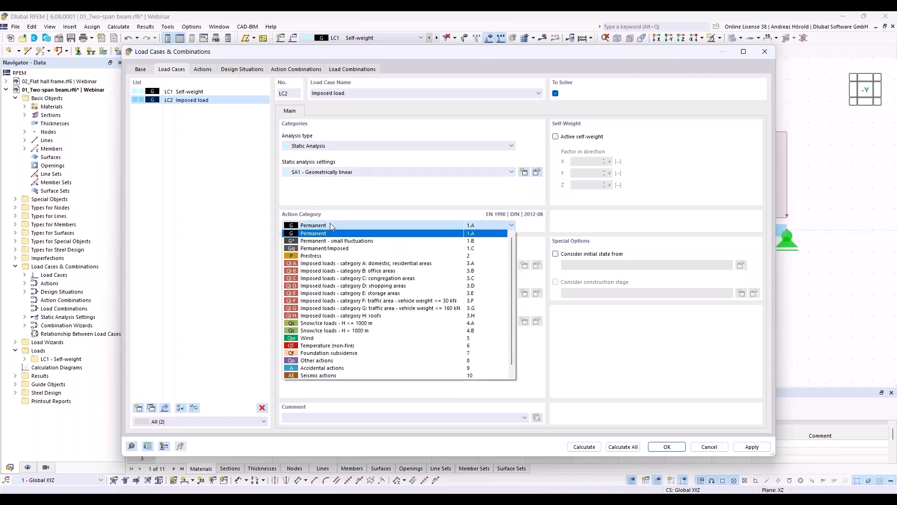
click(366, 264)
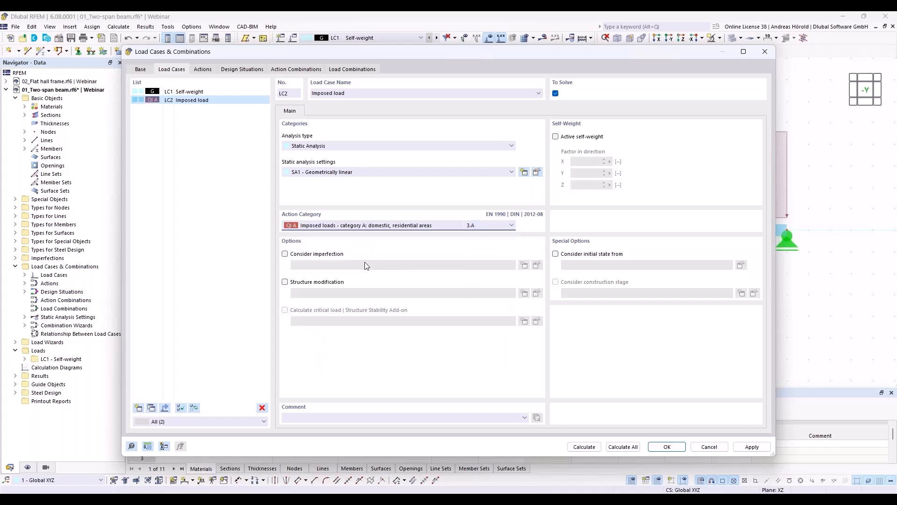
click(669, 448)
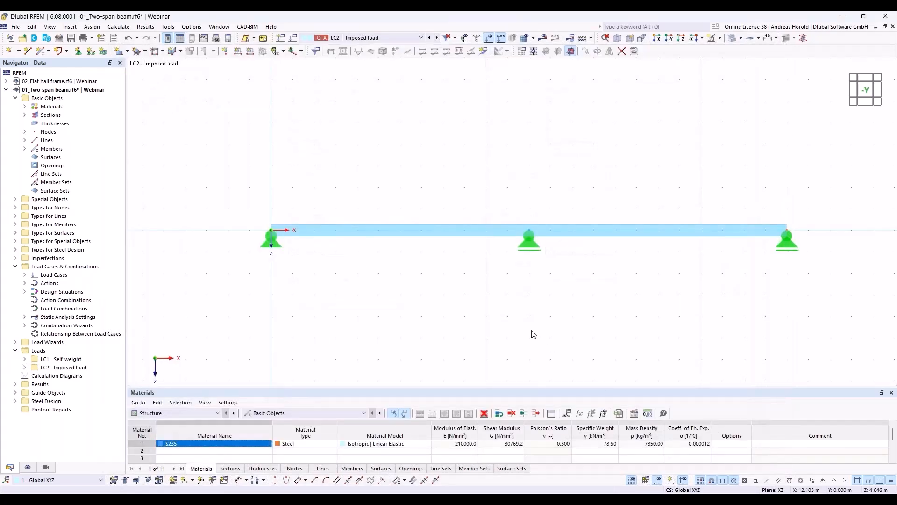
Step: Apply a new uniform member load of 12 kN/m to the whole beam in LC2 Imposed load
click(250, 51)
double_click(350, 167)
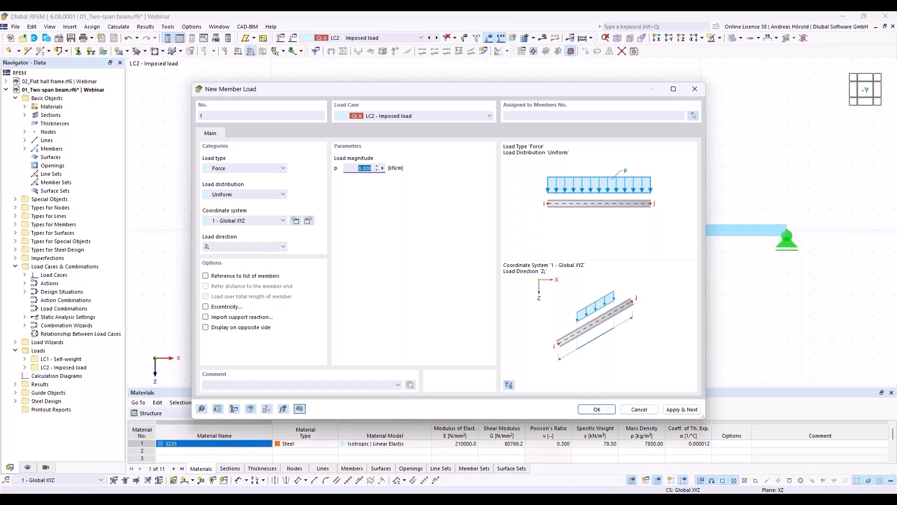
text(12)
click(597, 408)
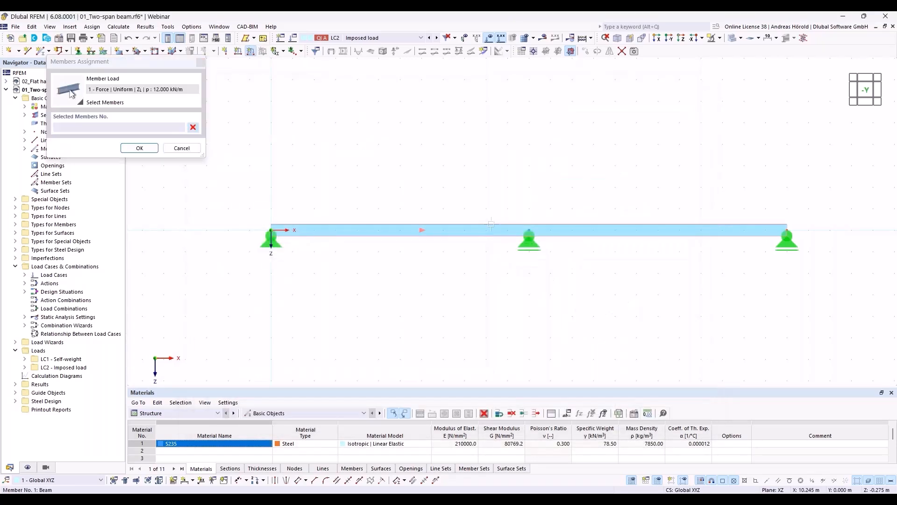
click(140, 148)
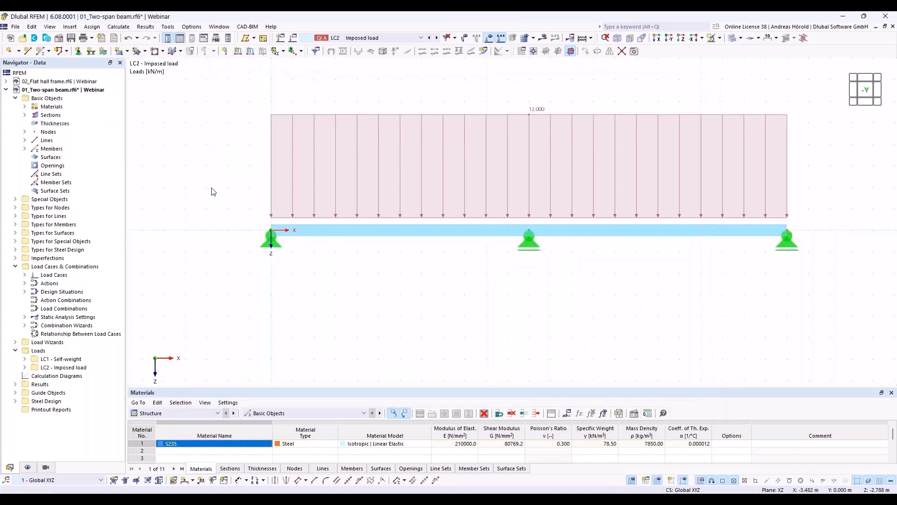
Step: Open the Load Cases & Combinations settings and review the combination standard, the load cases and the actions
middle_drag(369, 330, 326, 333)
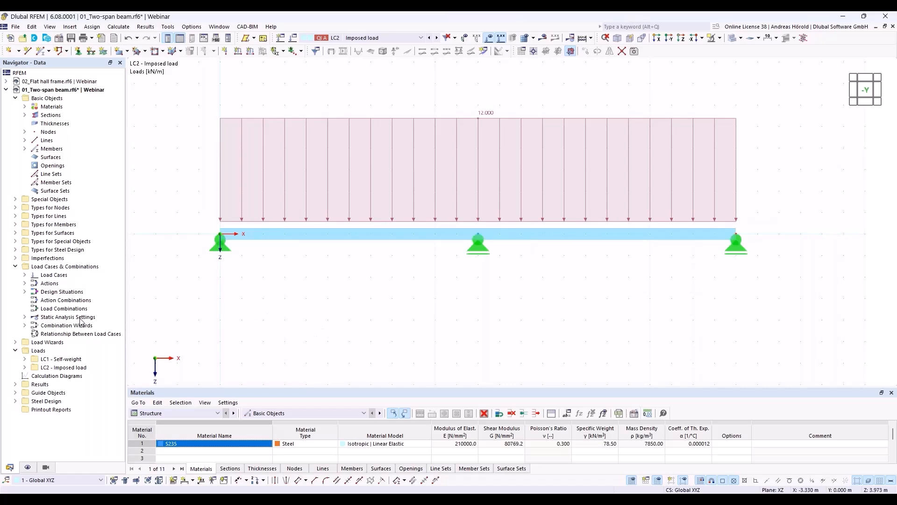
right_click(73, 268)
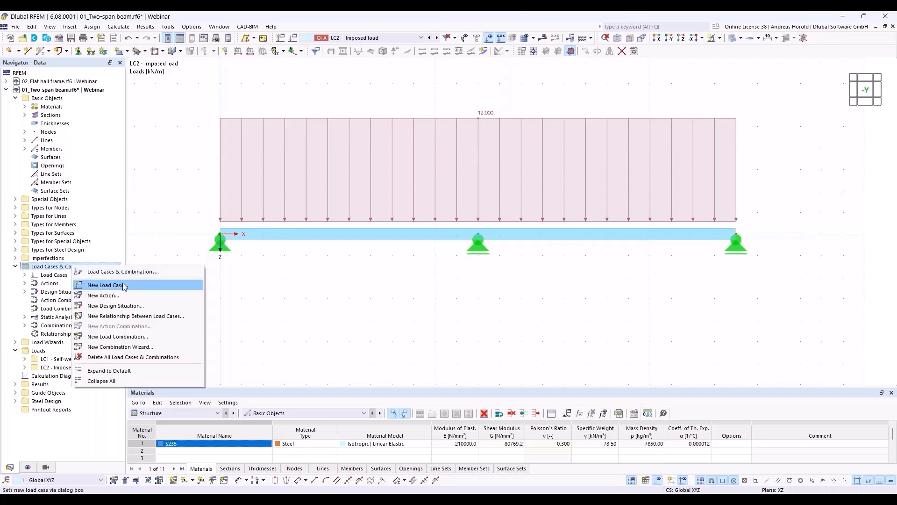
click(124, 271)
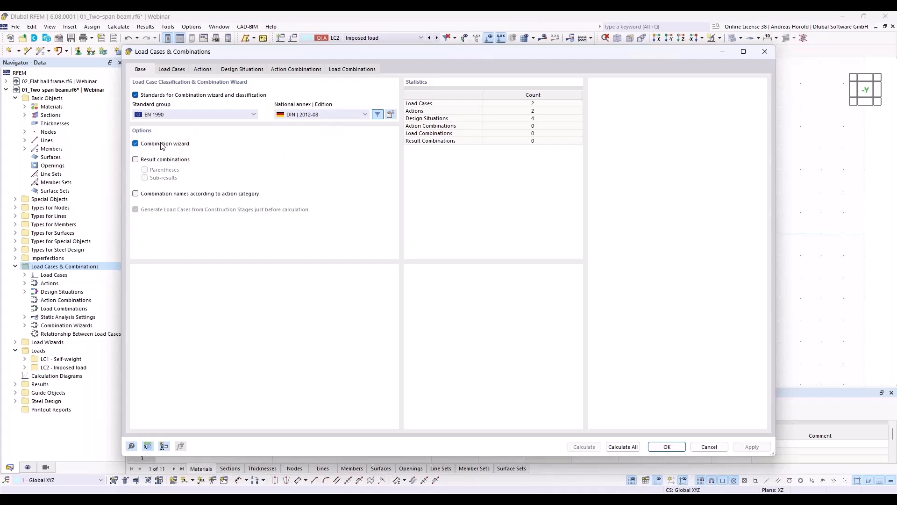
click(174, 69)
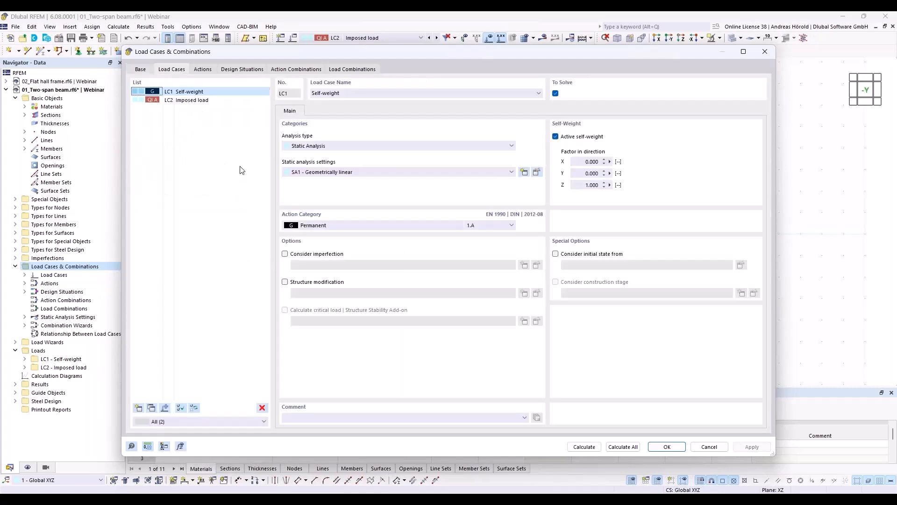
click(202, 69)
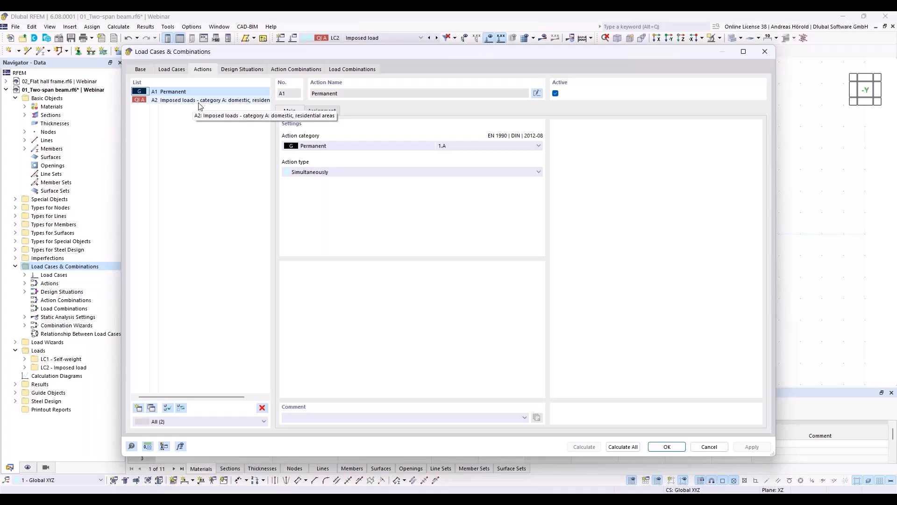
Step: Delete the three SLS design situations DS2 to DS4 from the design situations
click(242, 69)
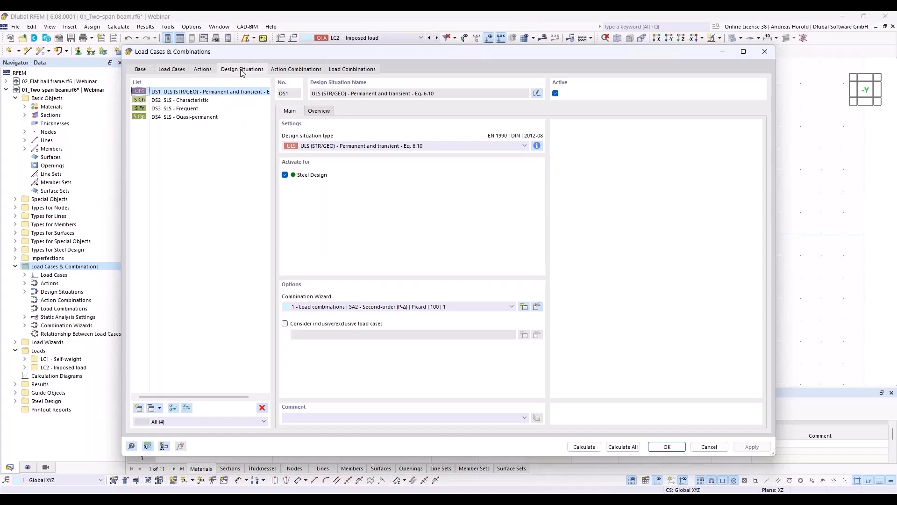
click(181, 101)
shift+click(193, 117)
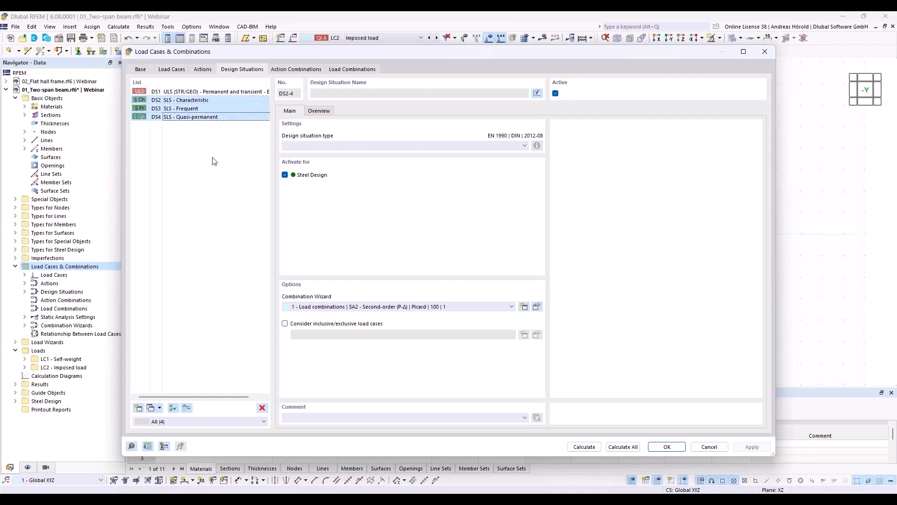
click(262, 409)
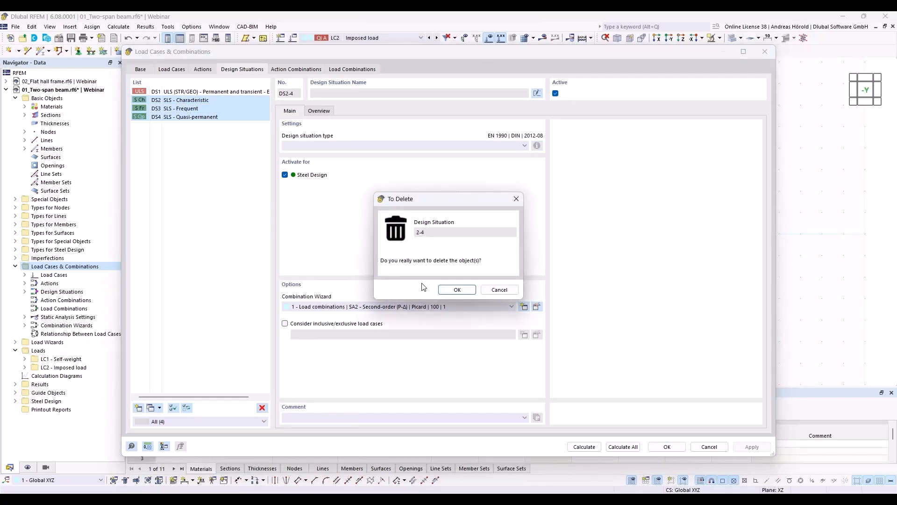
click(457, 290)
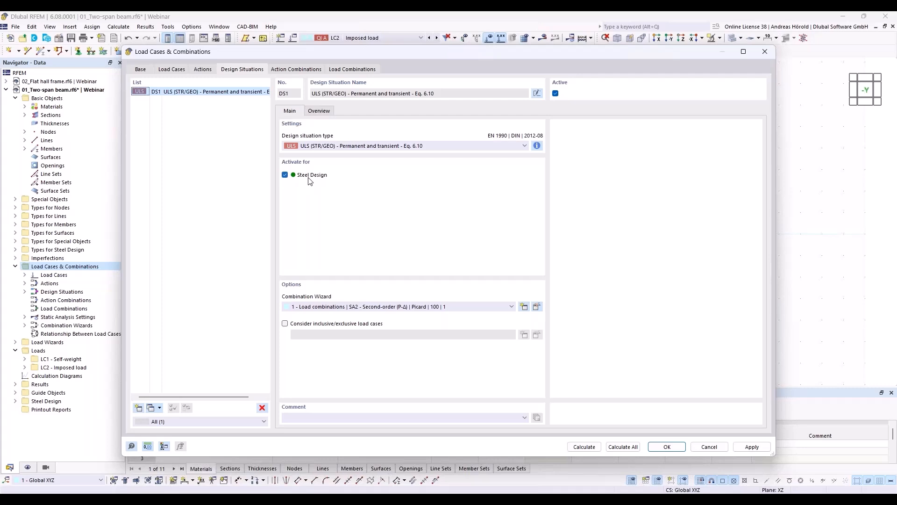
Step: Review the load combinations assigned to design situation DS1 and calculate the whole model
click(346, 70)
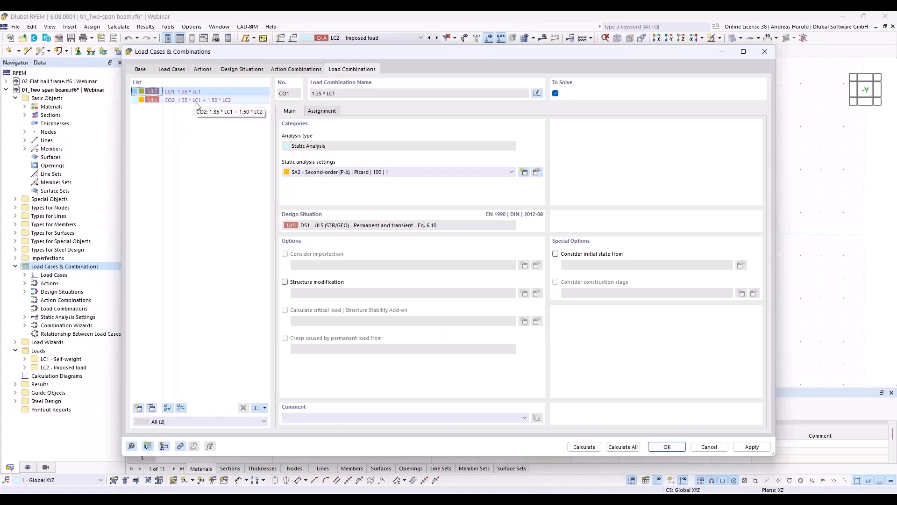
click(232, 70)
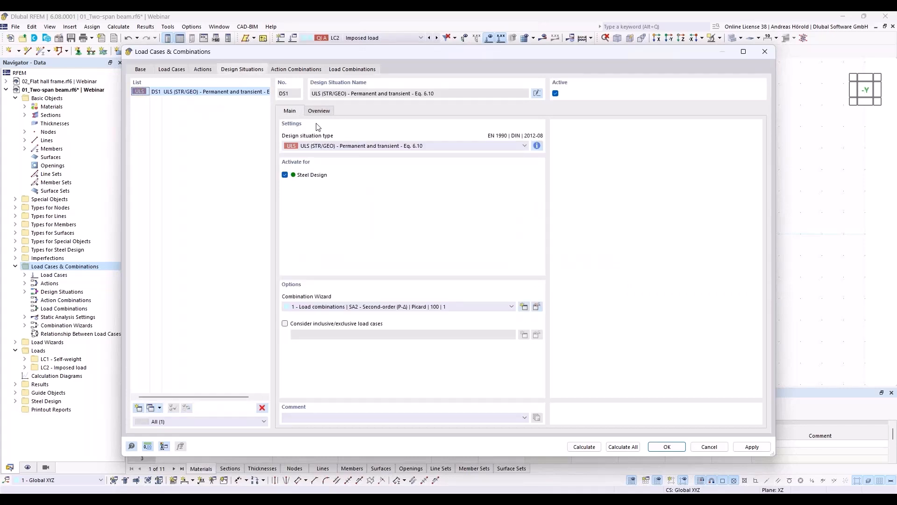
click(318, 111)
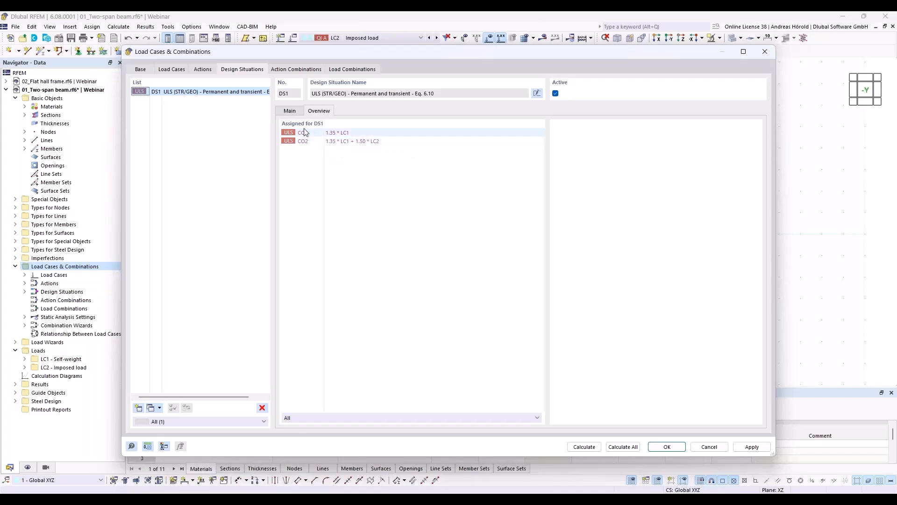
click(289, 111)
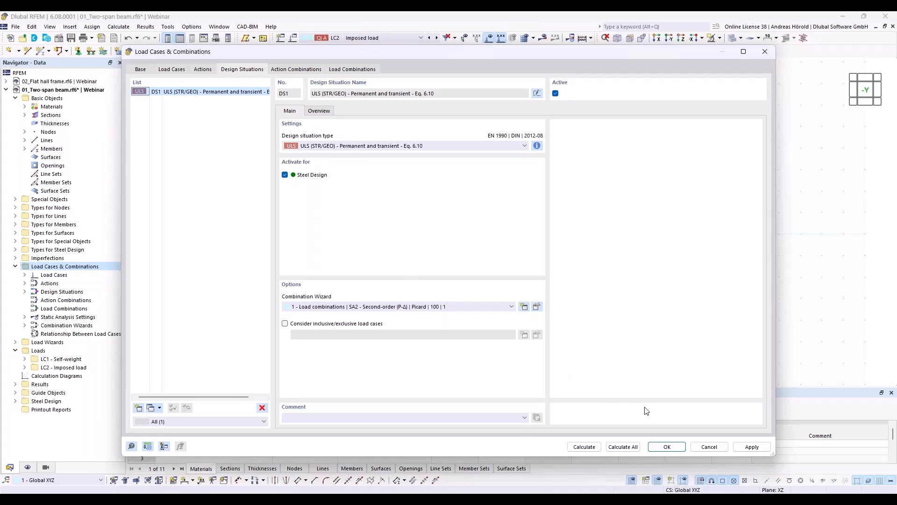
click(622, 447)
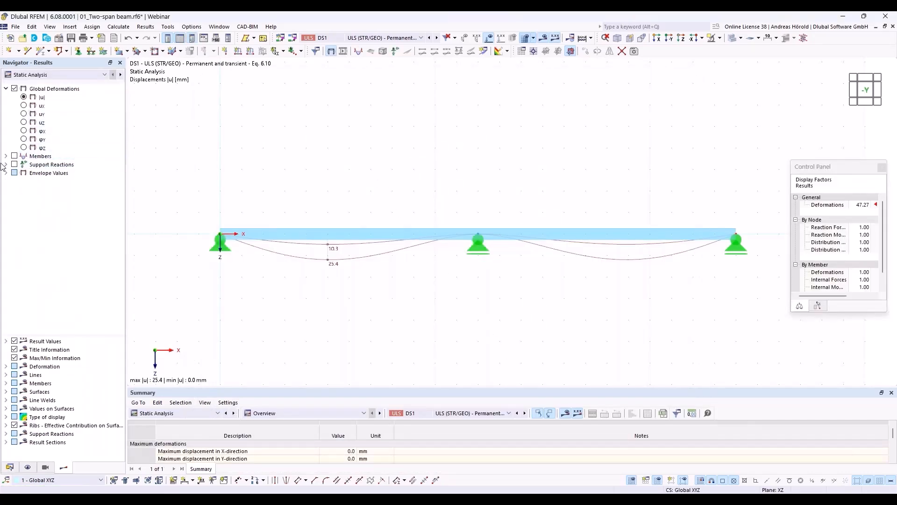
Step: Display the member shear forces Vz from the static analysis results of design situation DS1
click(6, 156)
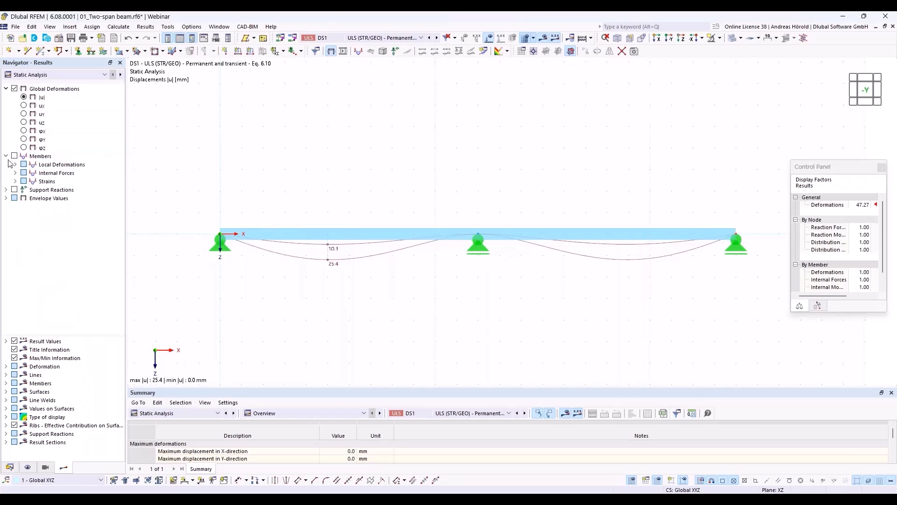
click(15, 173)
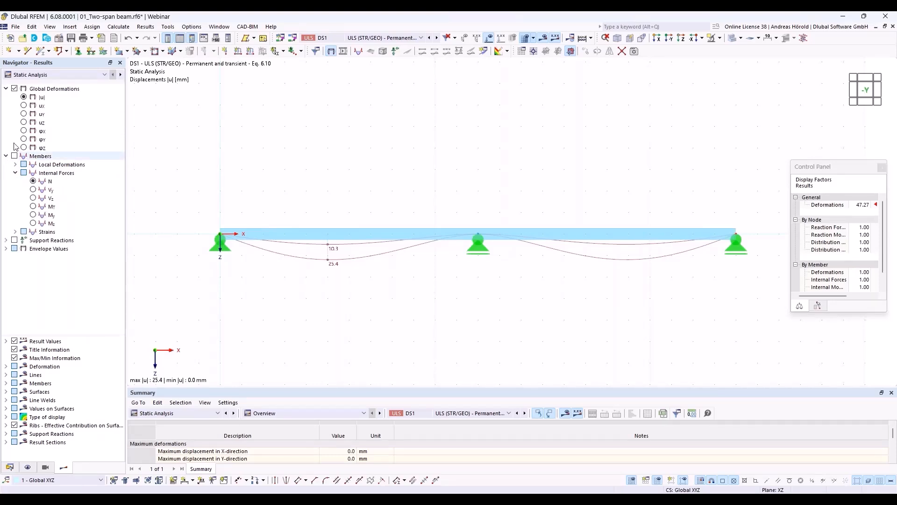
click(33, 199)
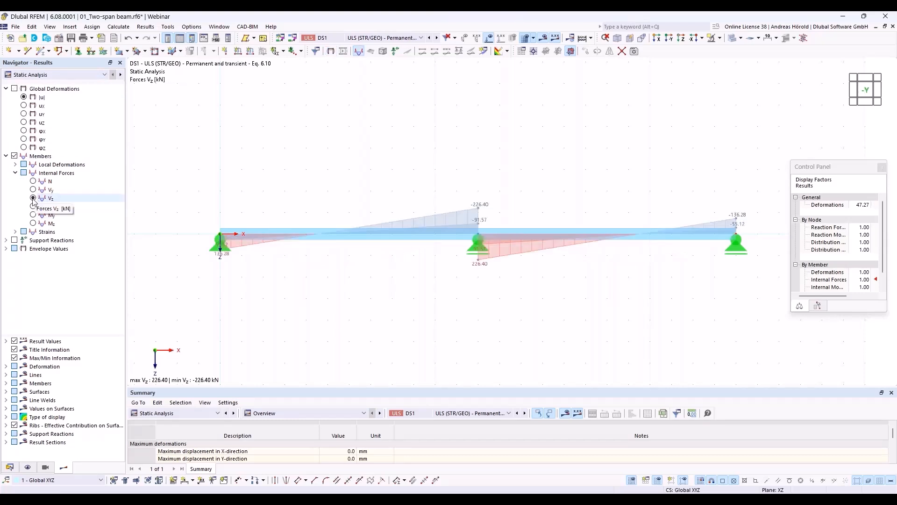
Step: Limit the result envelope to maximum values and display the member bending moments My
click(6, 249)
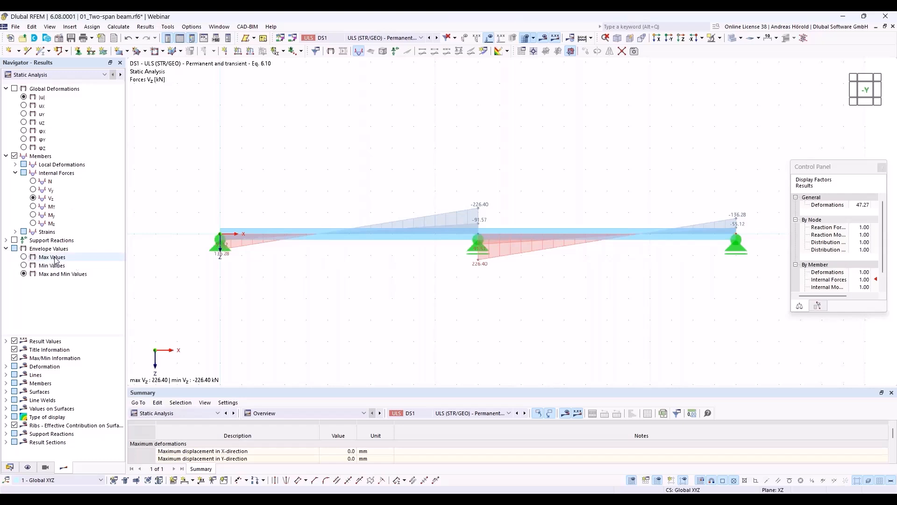
click(24, 257)
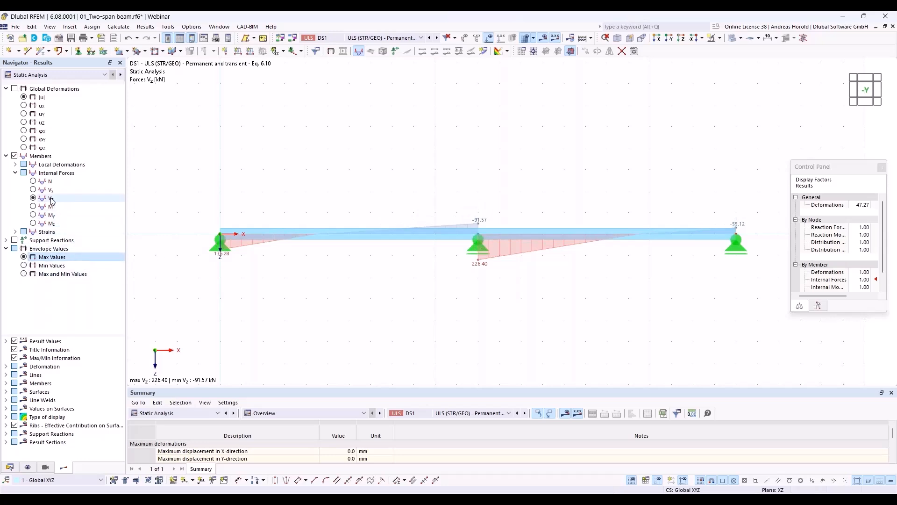
click(34, 215)
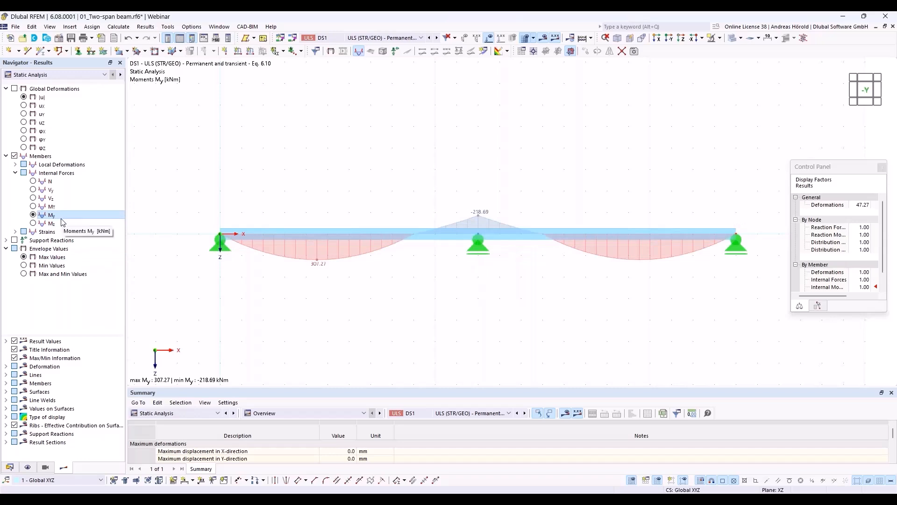
Step: Switch the results to Steel Design and enlarge the results table area
click(192, 411)
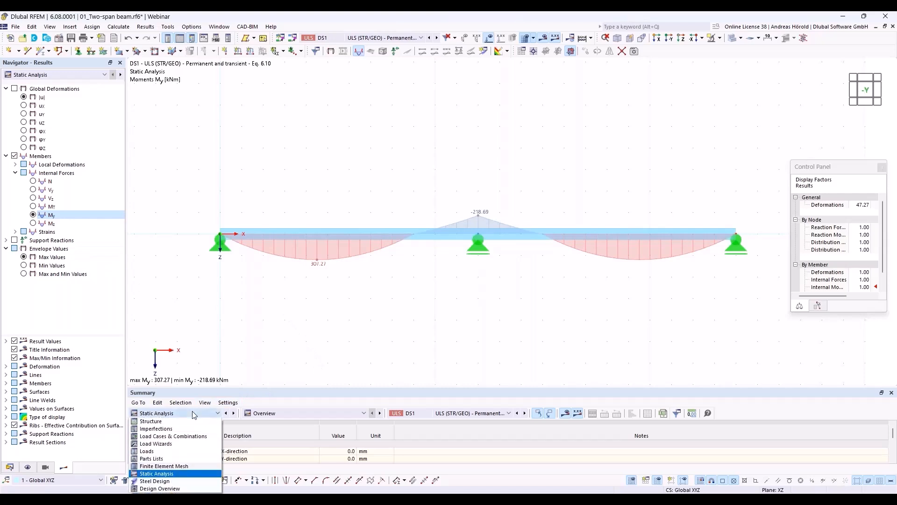
click(161, 481)
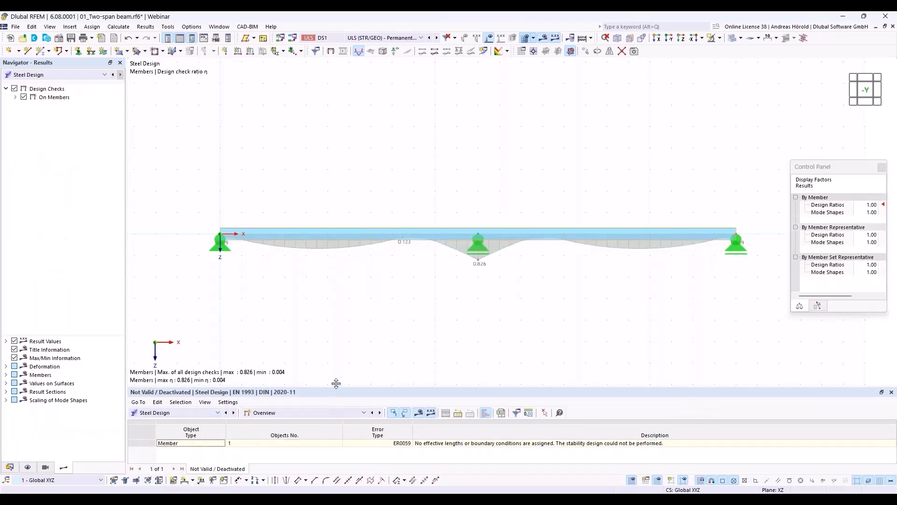
drag(336, 383, 344, 304)
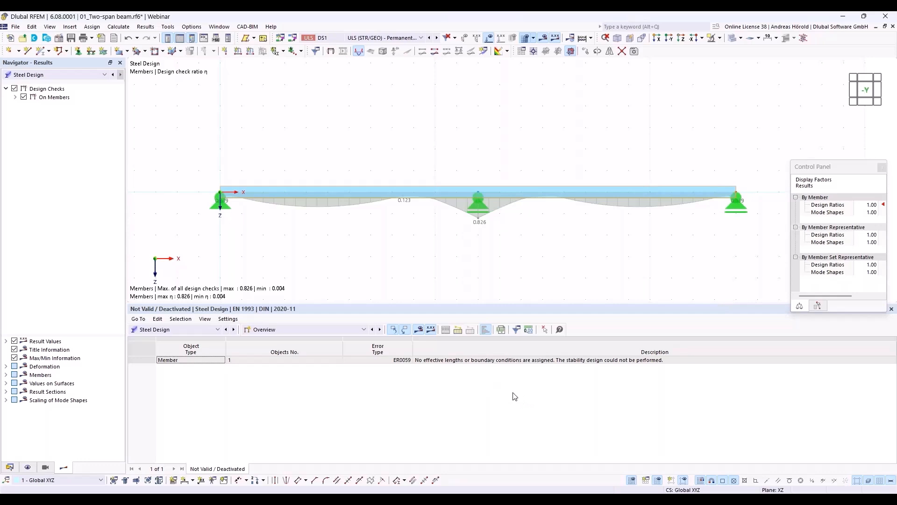
Step: List the design ratios on members and examine the shear and bending section proofs of member 1
click(319, 329)
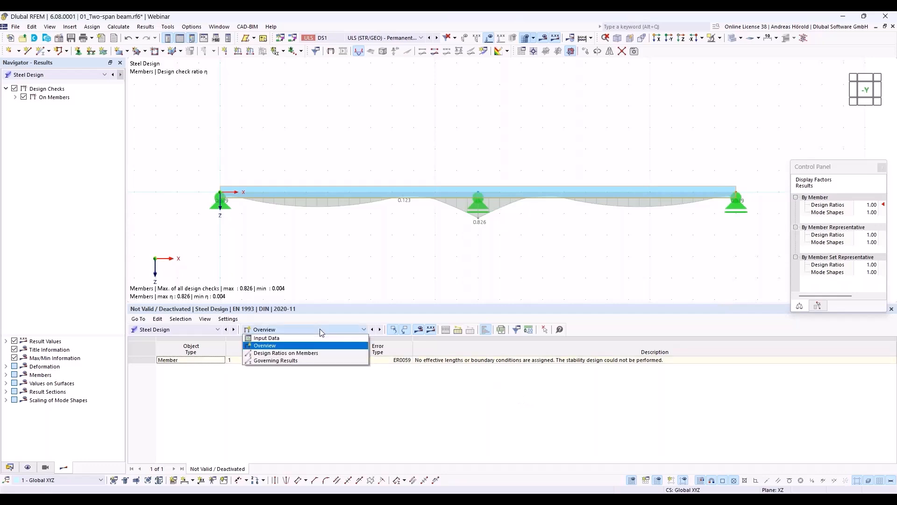
click(321, 352)
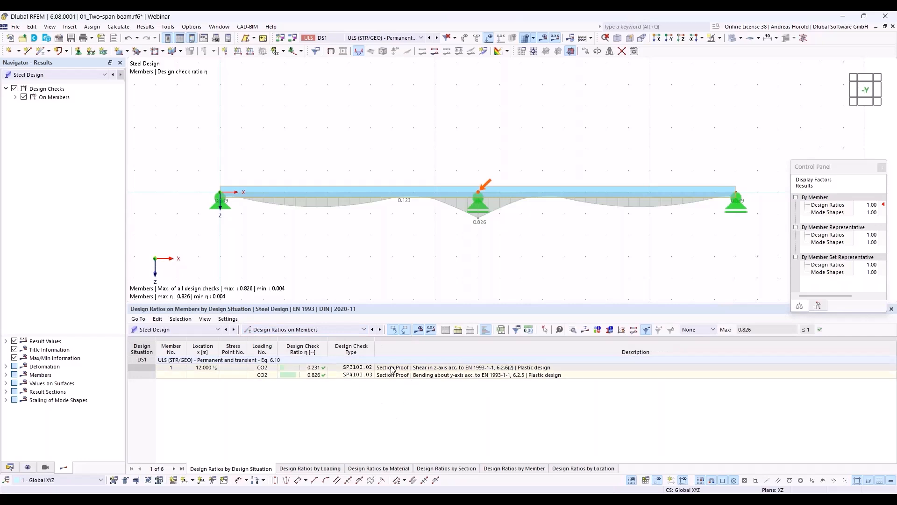
click(429, 369)
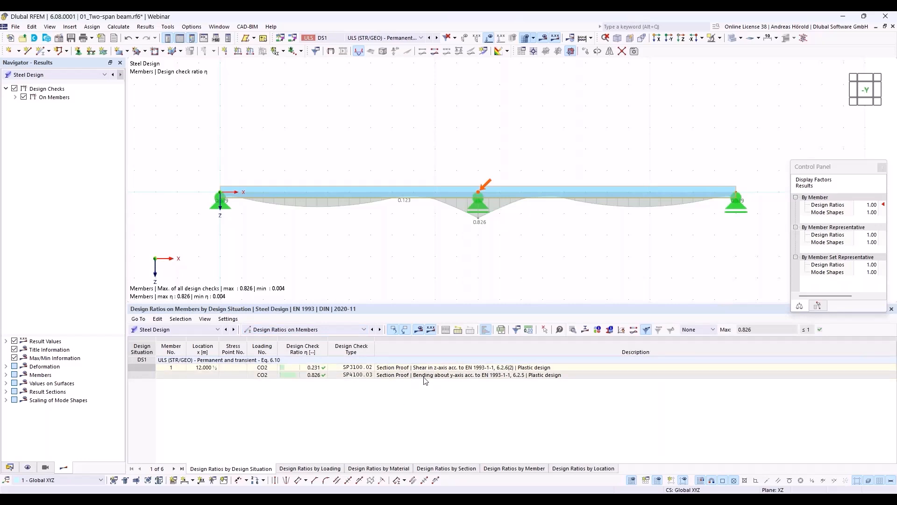
click(551, 375)
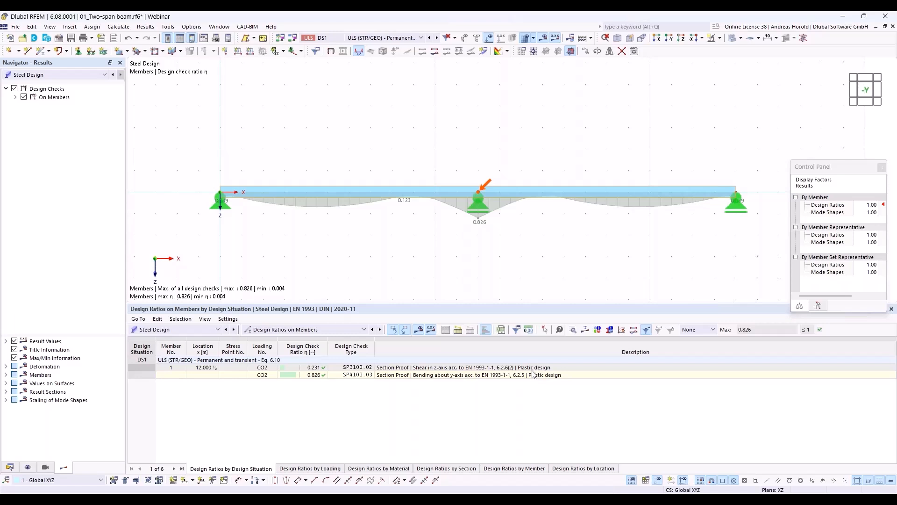
click(468, 377)
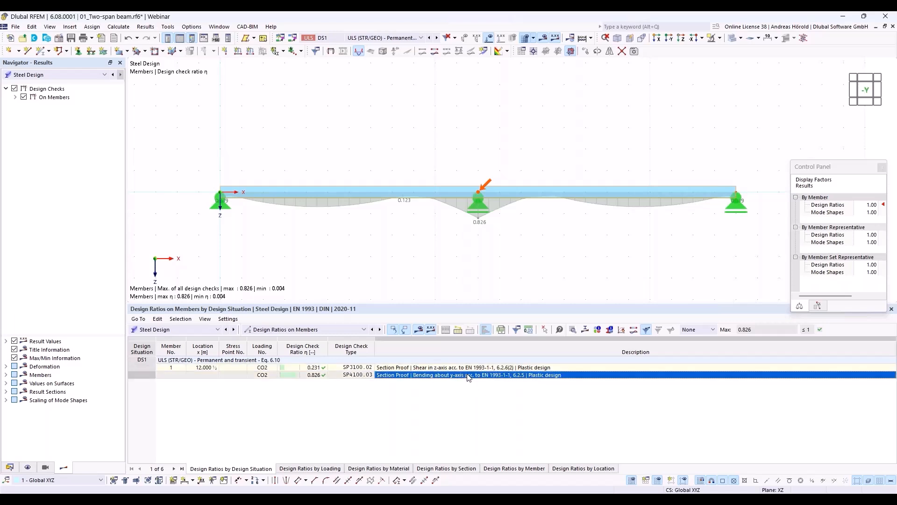
Step: Examine the plastic bending proof's details, including the section classification and the design ratio and stress diagrams in the section
click(573, 331)
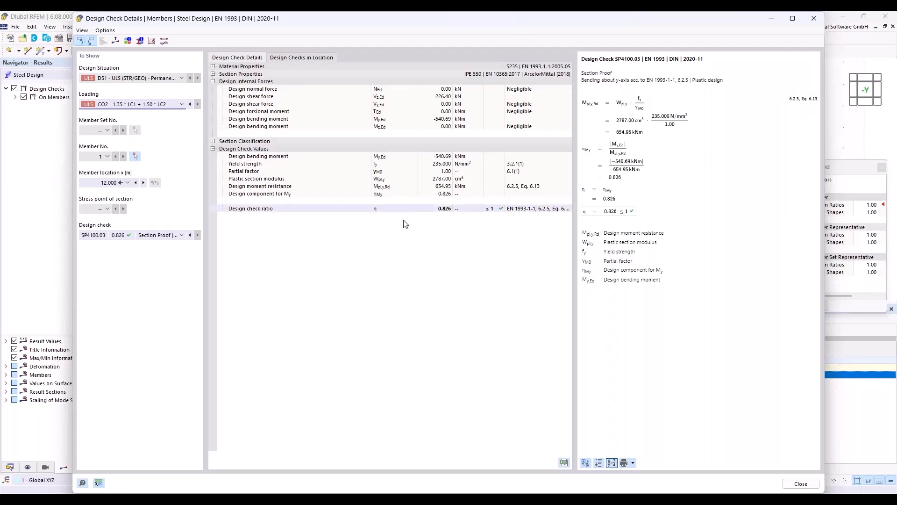
click(213, 141)
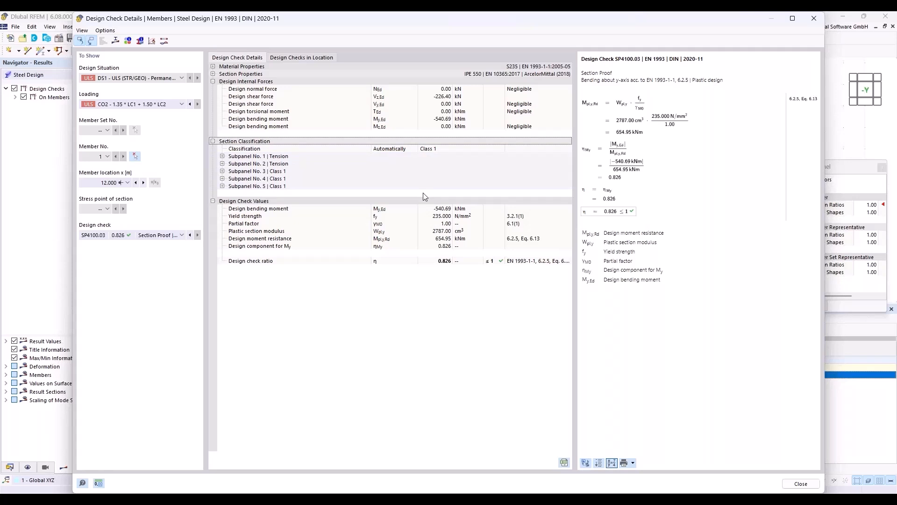
click(115, 42)
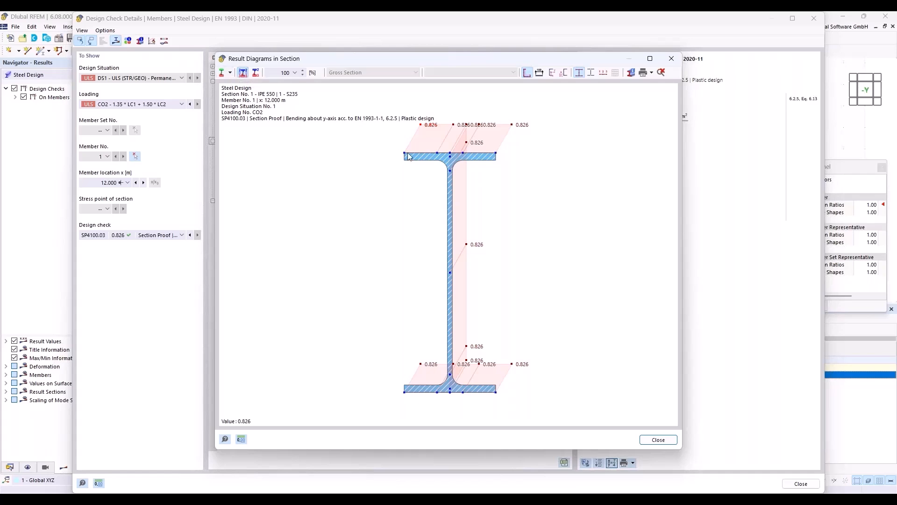
click(232, 72)
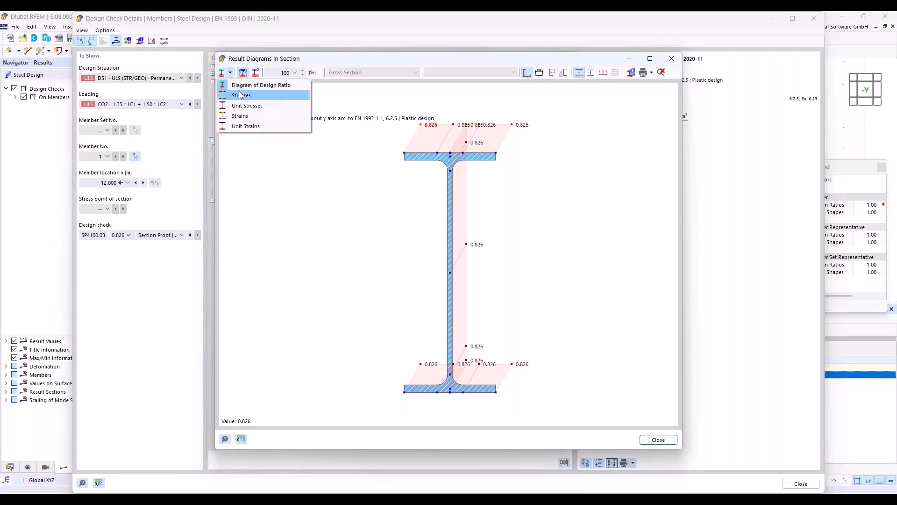
click(240, 95)
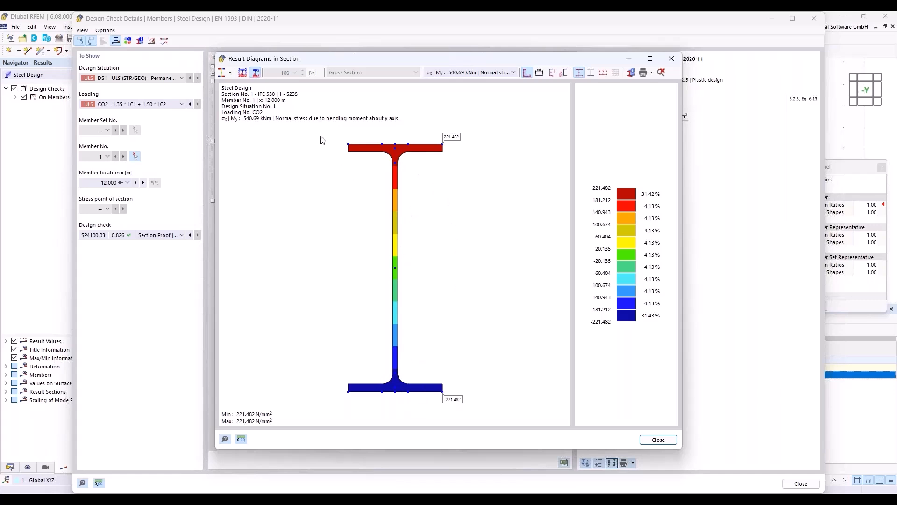
click(230, 72)
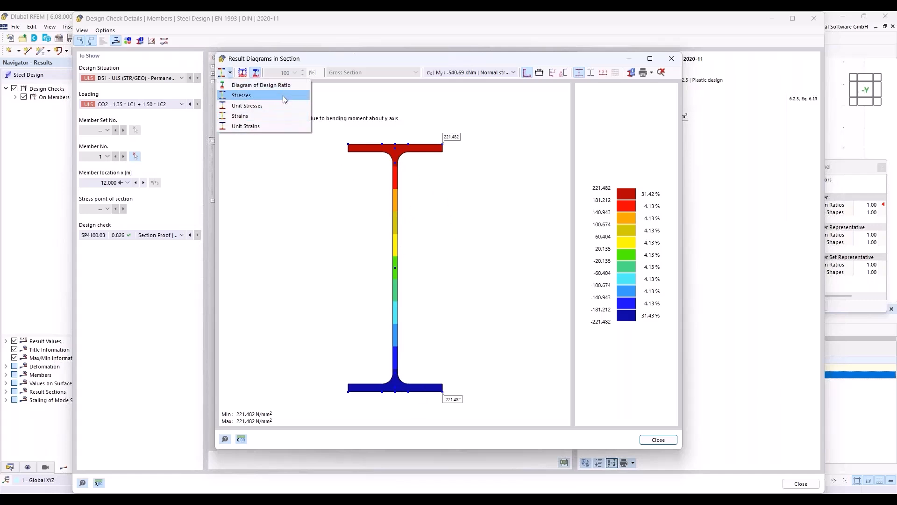
click(330, 99)
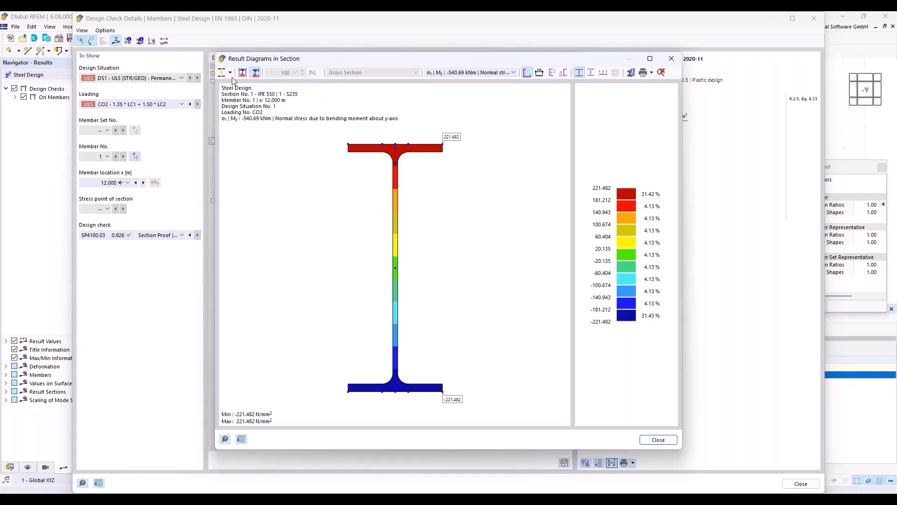
click(671, 59)
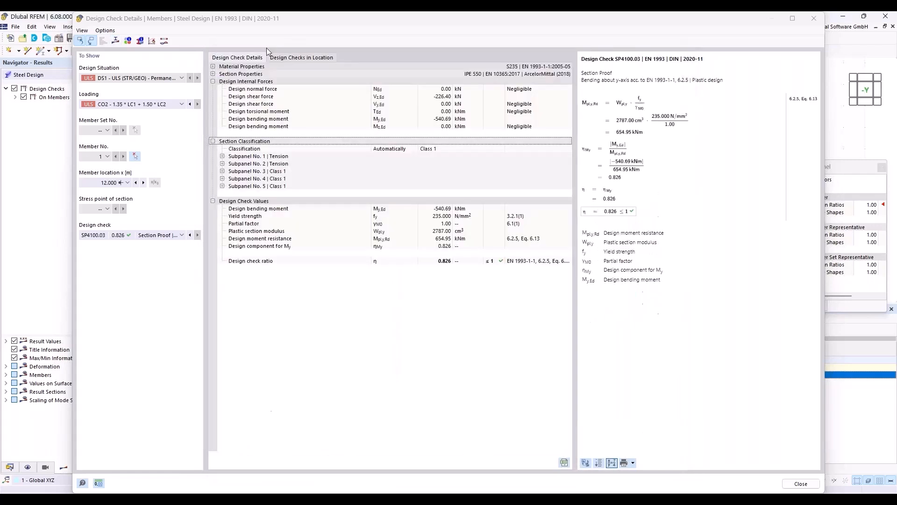
Step: Review the IPE 550 section information, covering section values, stress points, subpanels and general properties, and close the design check details
click(140, 41)
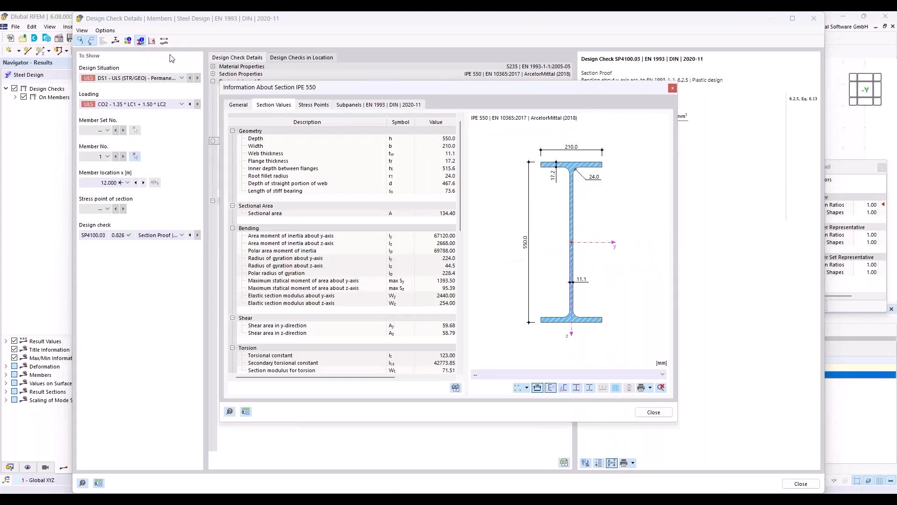
click(310, 105)
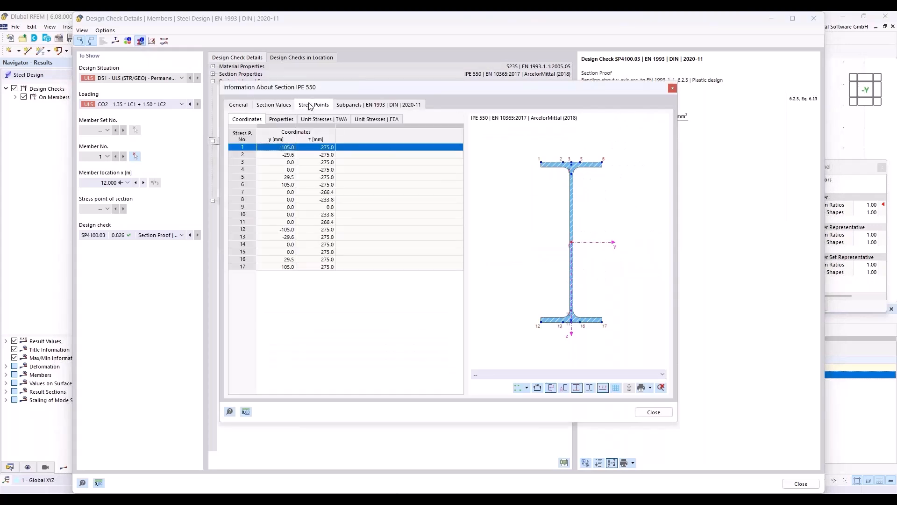
click(368, 106)
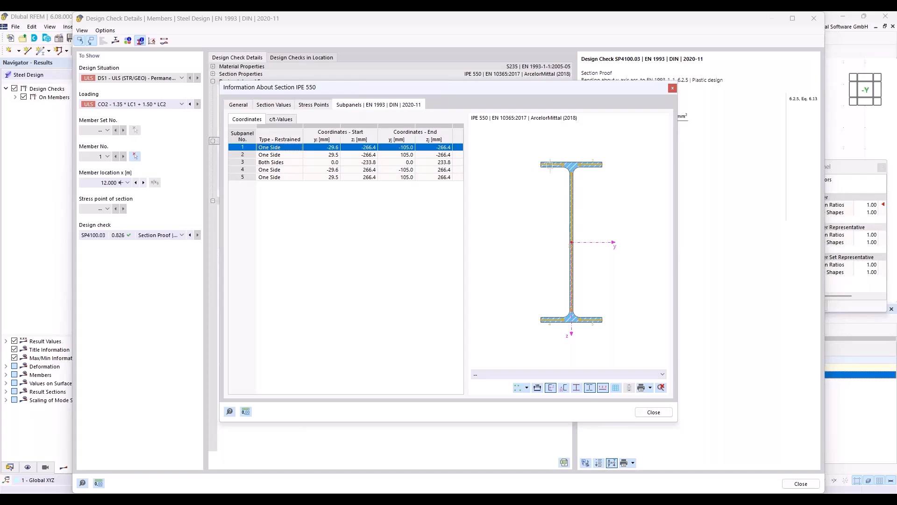
click(242, 105)
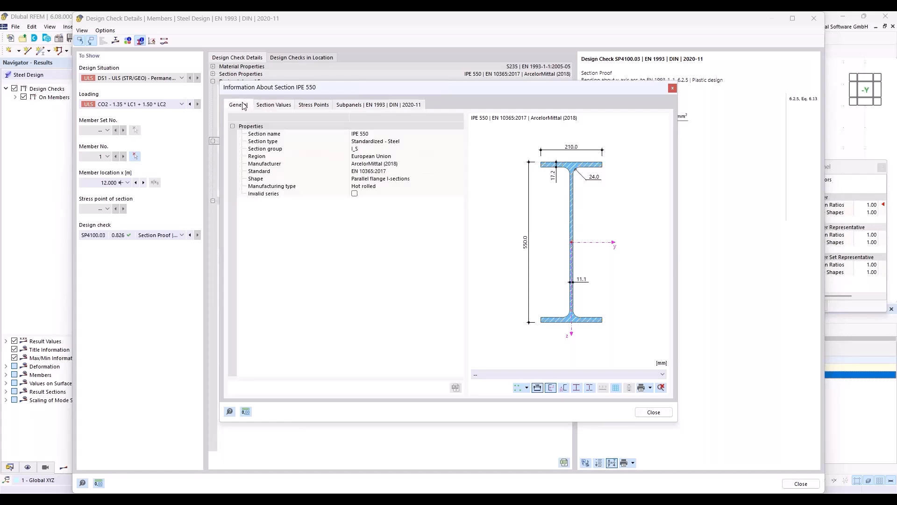
click(654, 411)
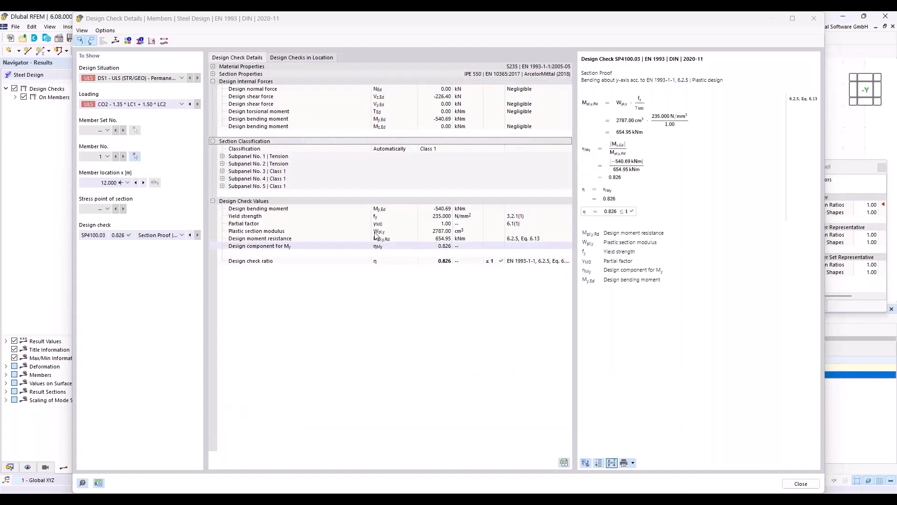
click(819, 21)
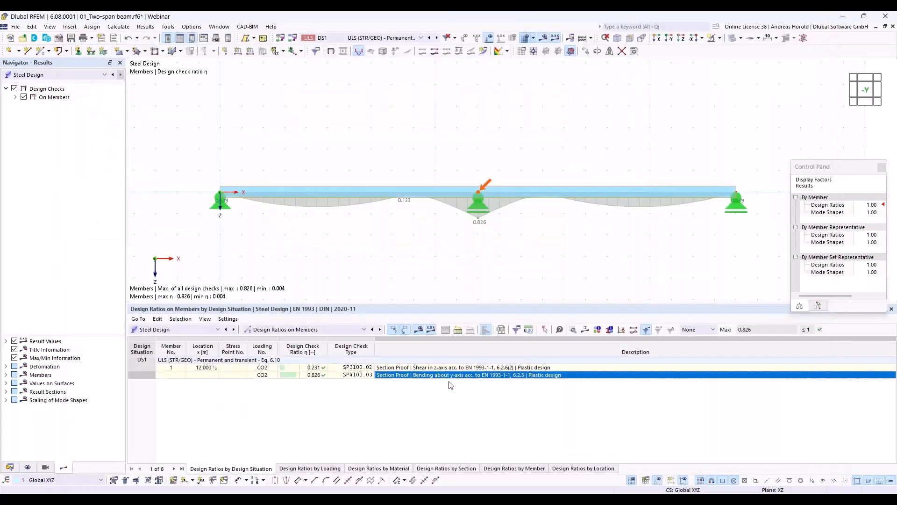
Step: Examine the design check details of the z-axis shear section proof of member 1 and close them
click(416, 367)
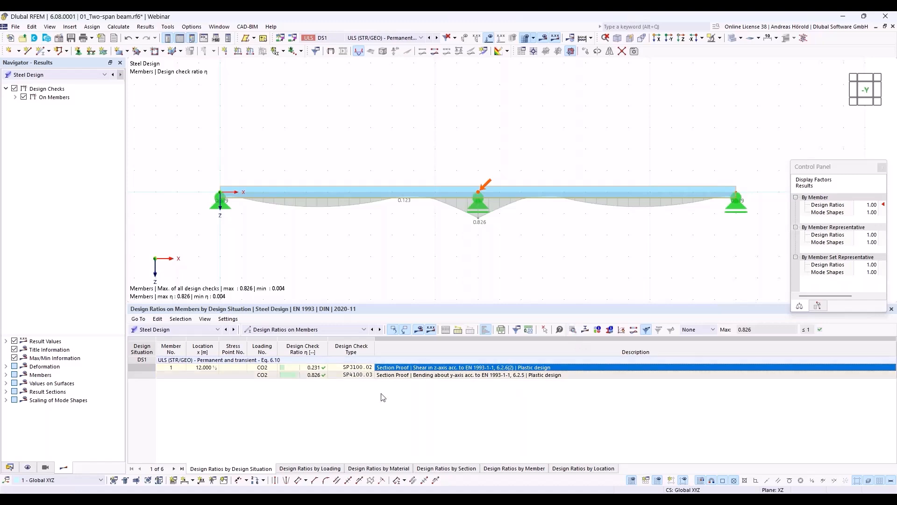
double_click(400, 369)
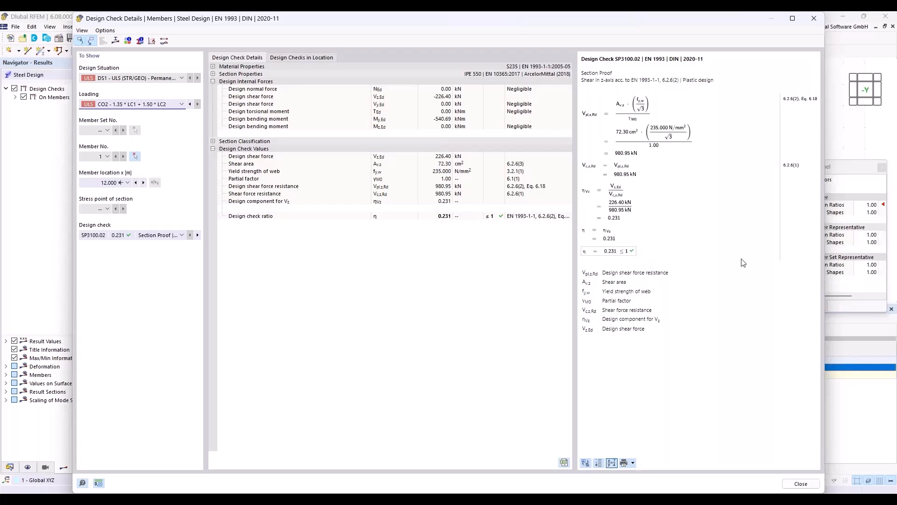
click(815, 18)
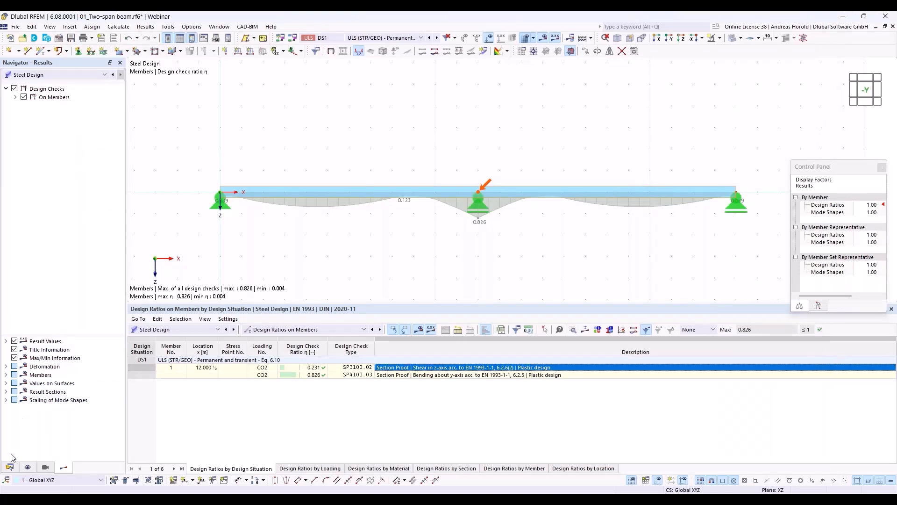
Step: Activate elastic design also for class 1 and class 2 sections in the Default ultimate configuration of Steel Design
click(10, 467)
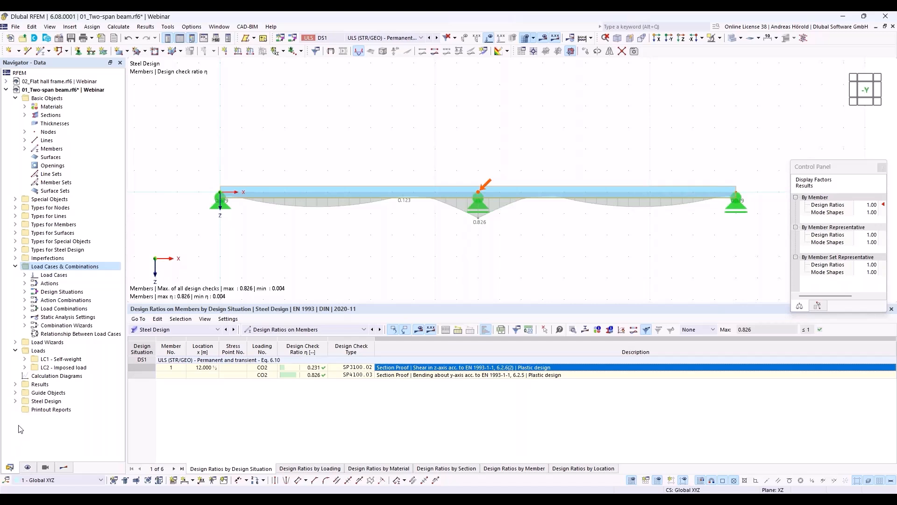
click(14, 401)
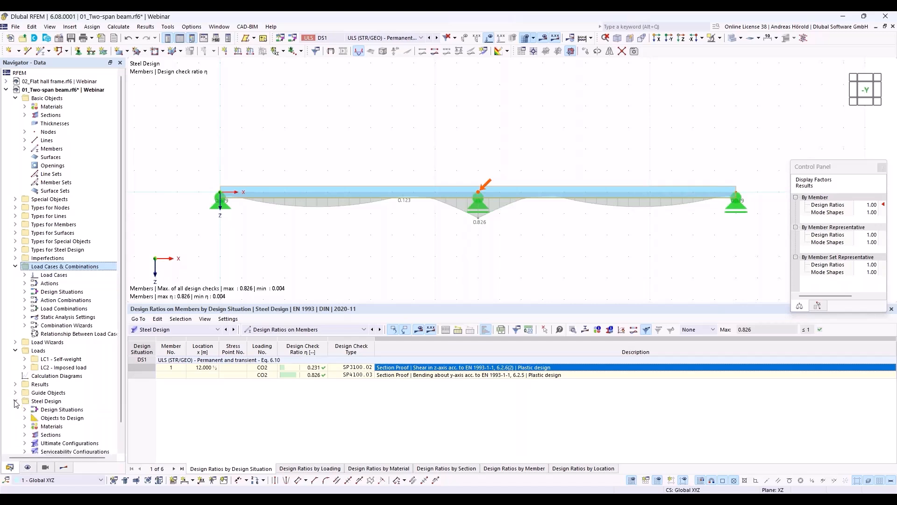
scroll(60, 403, down, 1)
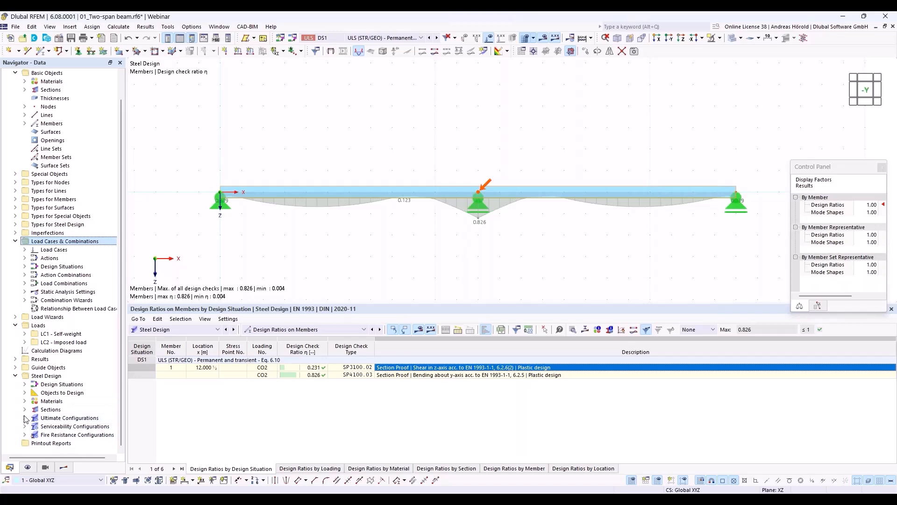
double_click(62, 418)
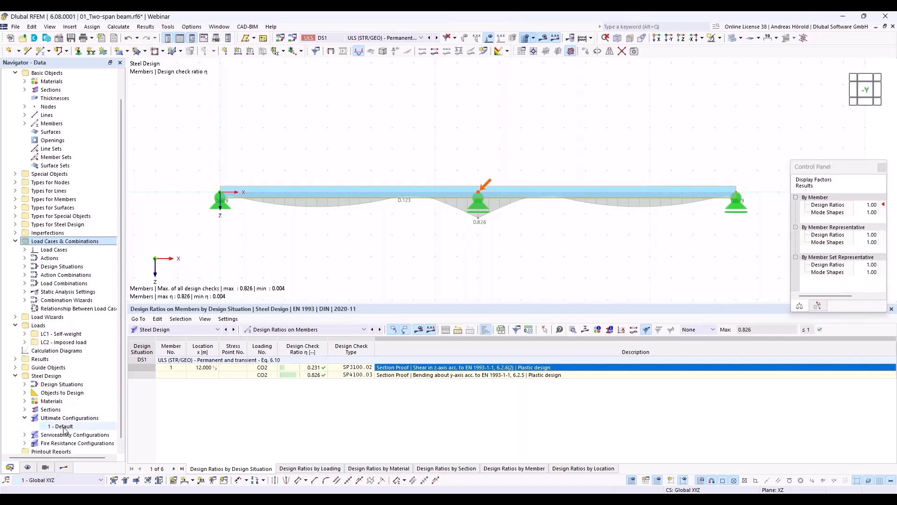
double_click(63, 427)
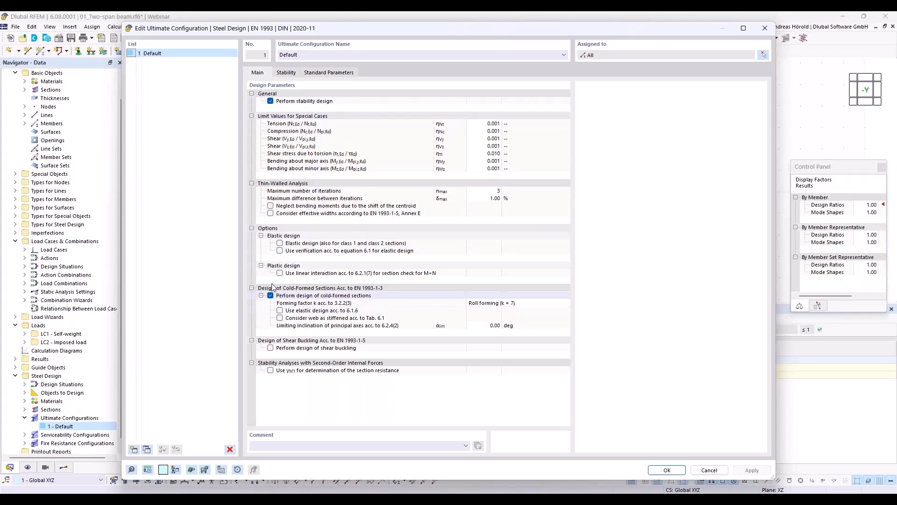
click(280, 243)
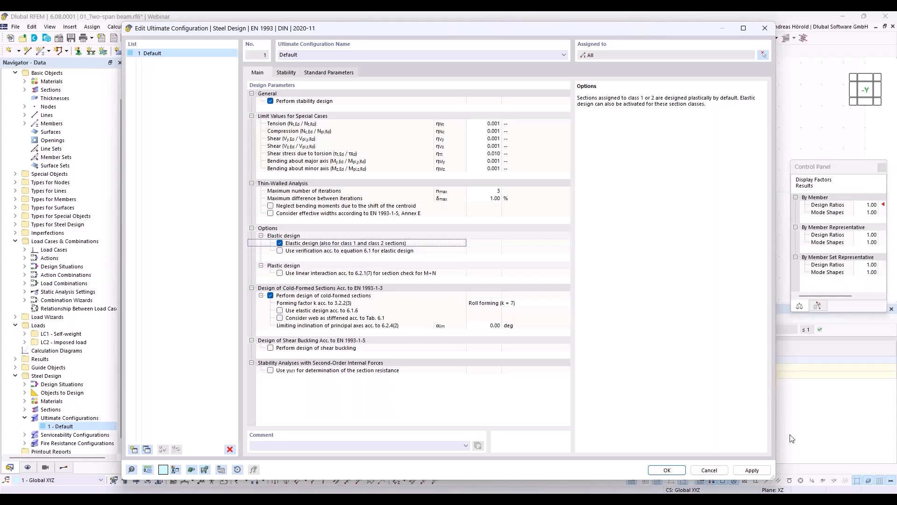
click(667, 471)
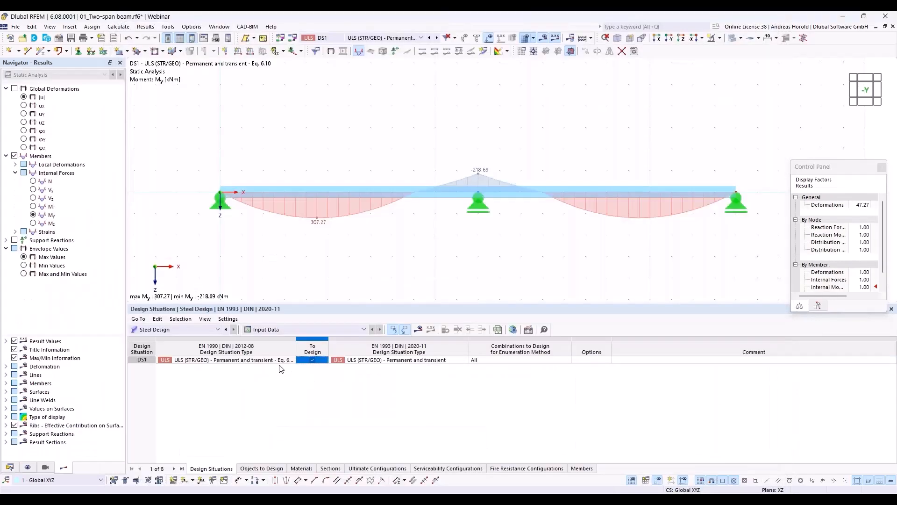
Step: Display the Steel Design results, list the design ratios on members and examine the elastic bending proof of member 1
click(418, 330)
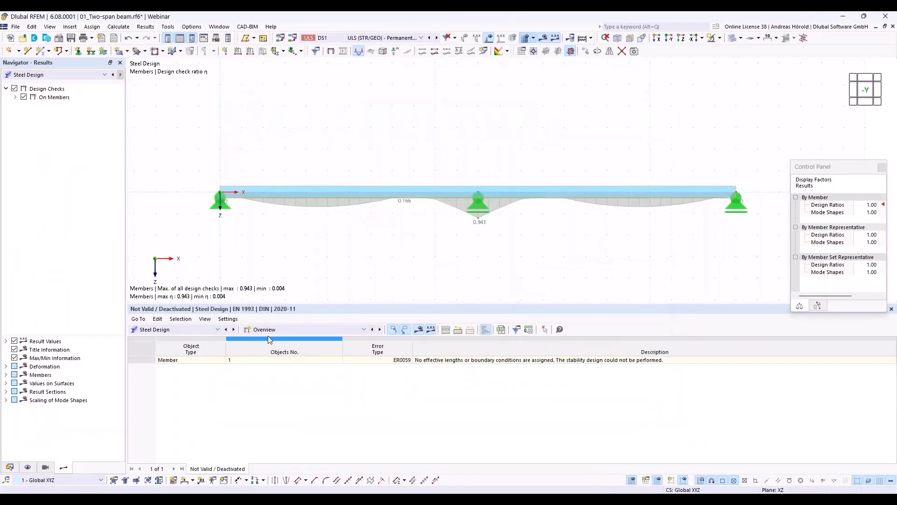
click(279, 329)
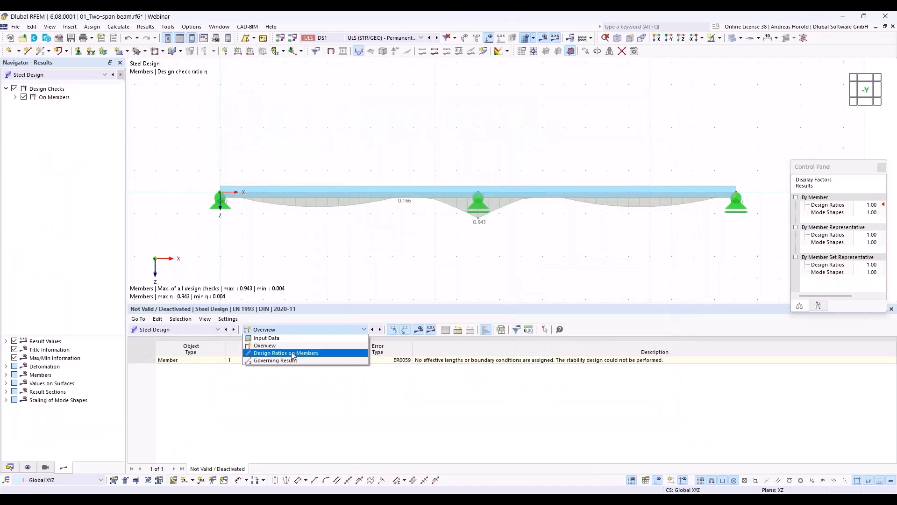
click(289, 354)
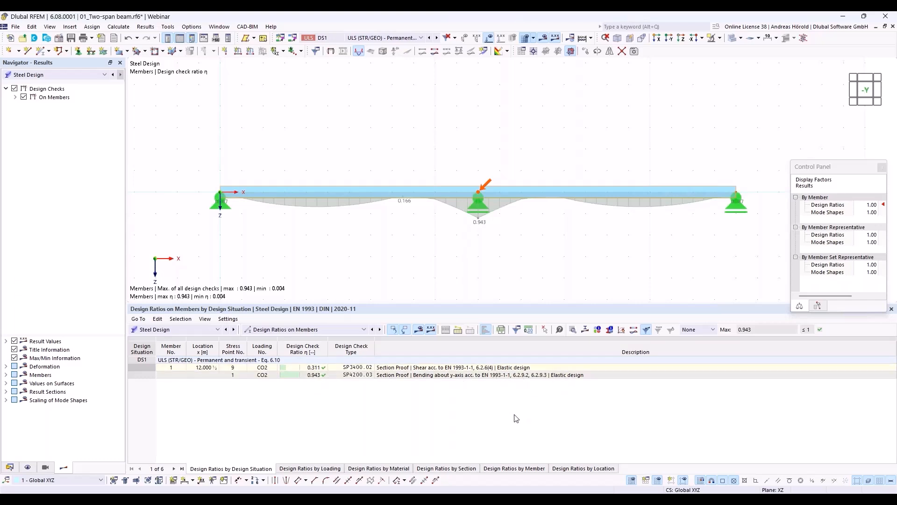
click(480, 377)
double_click(480, 376)
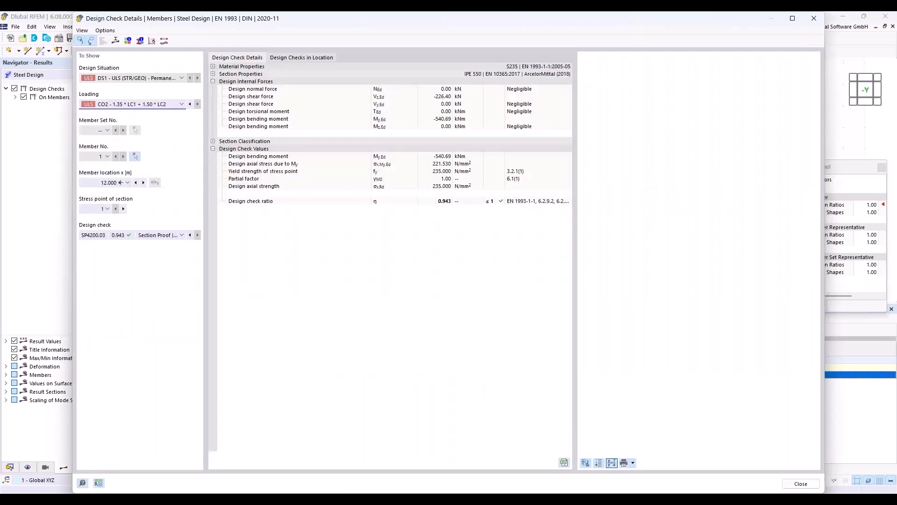
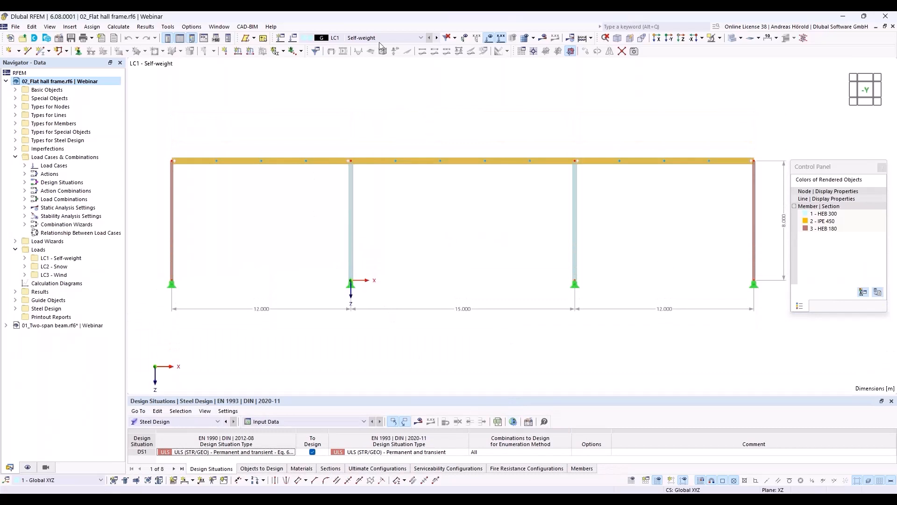
Step: Display the loads of LC2 Snow and LC3 Wind on the flat hall frame
click(420, 38)
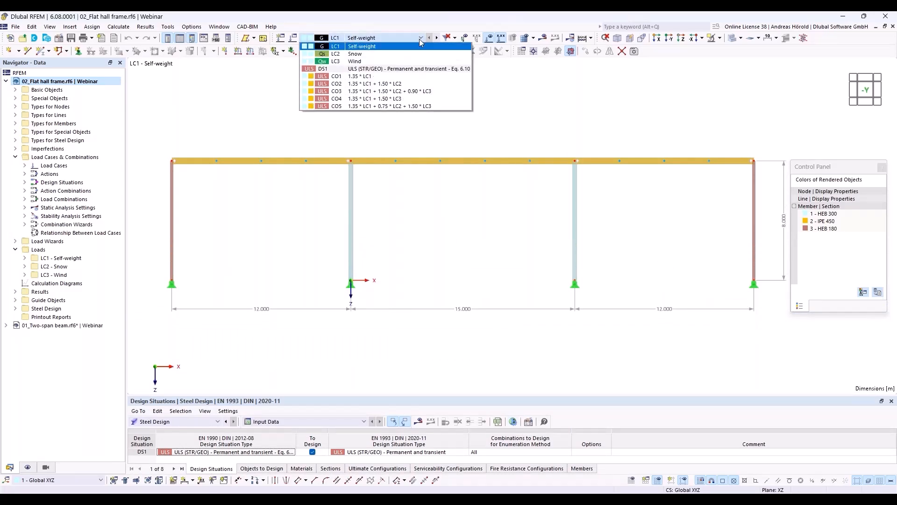
click(414, 56)
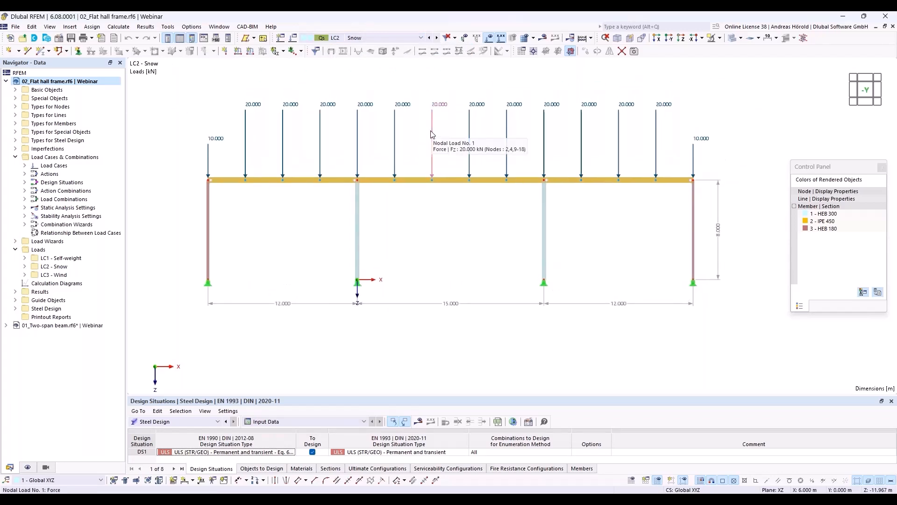
click(438, 39)
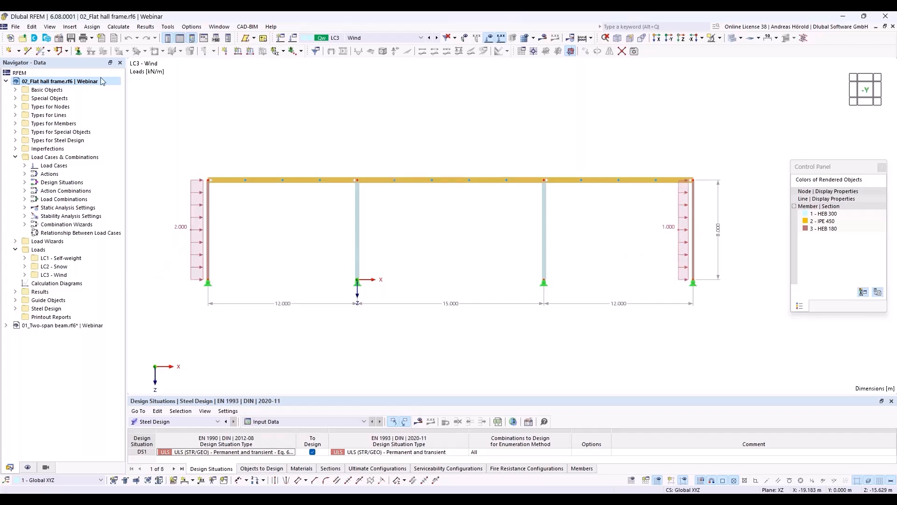
Step: Review the add-ons and Standards I settings in the flat hall frame's base data and close them without changes
click(58, 38)
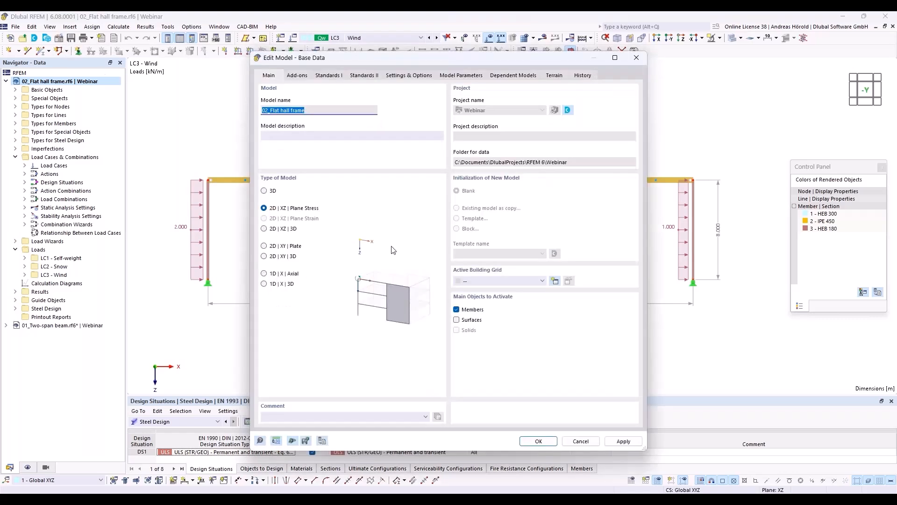
click(297, 77)
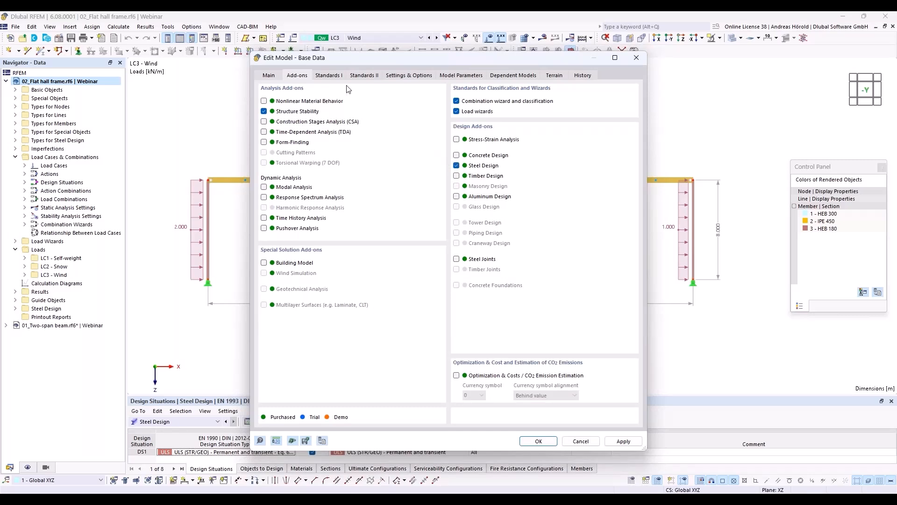
click(328, 76)
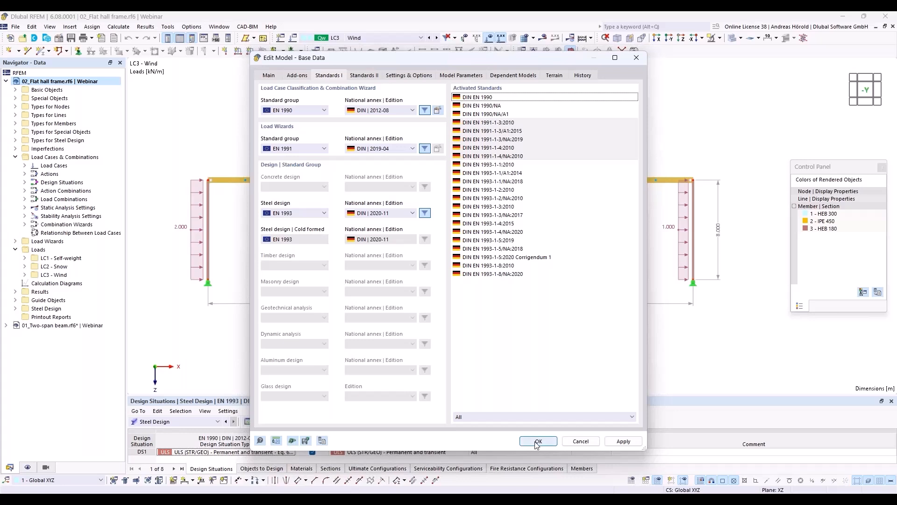
click(577, 441)
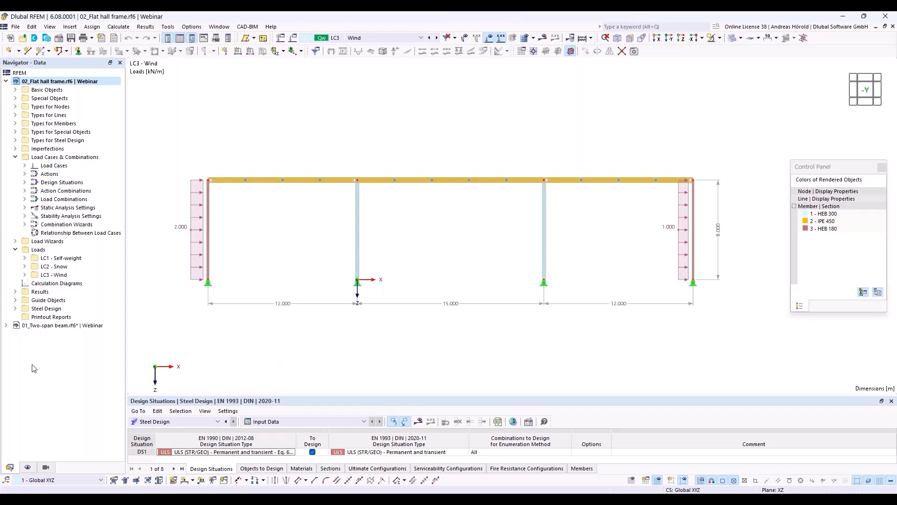
Step: Assign combination wizard 2, Load combinations | SA1 - Geometrically linear, to design situation DS1
right_click(63, 159)
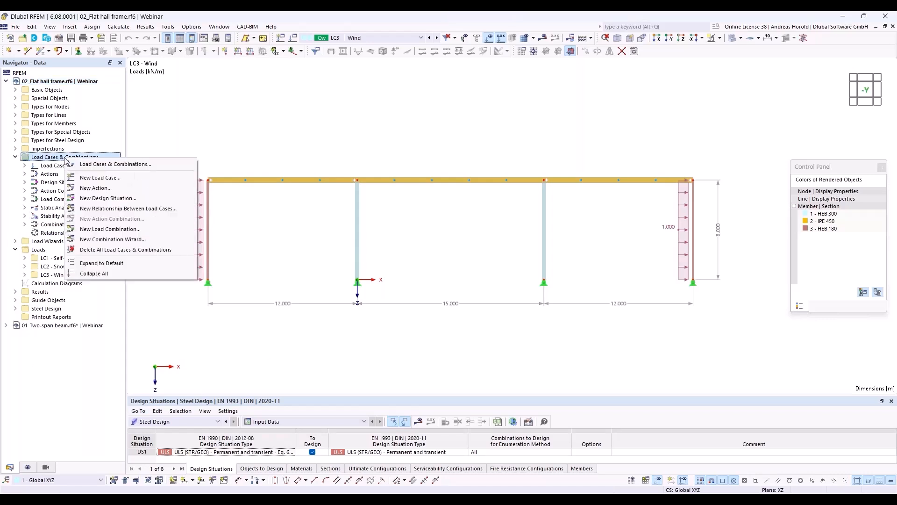
click(107, 164)
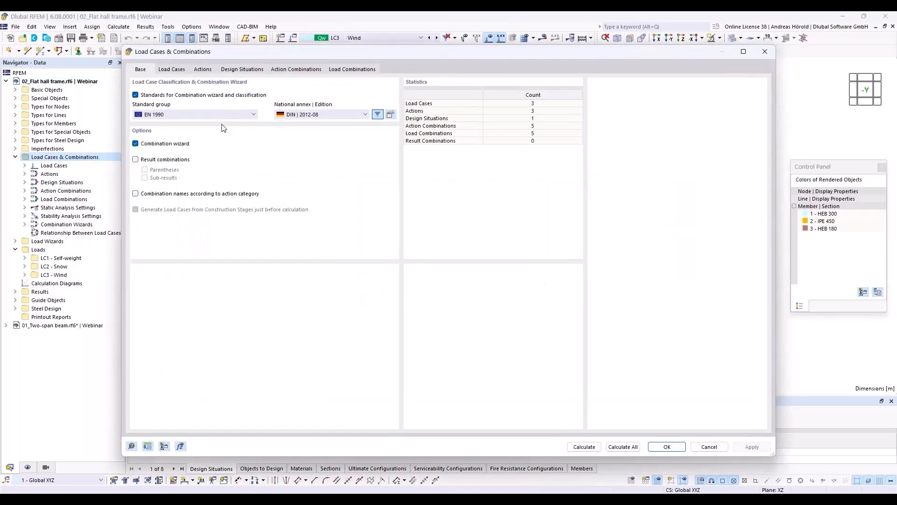
click(243, 70)
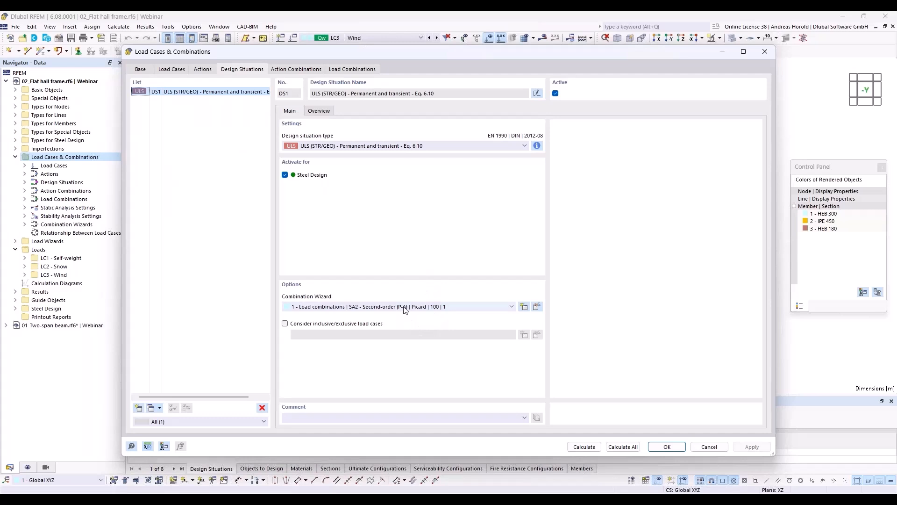
click(426, 307)
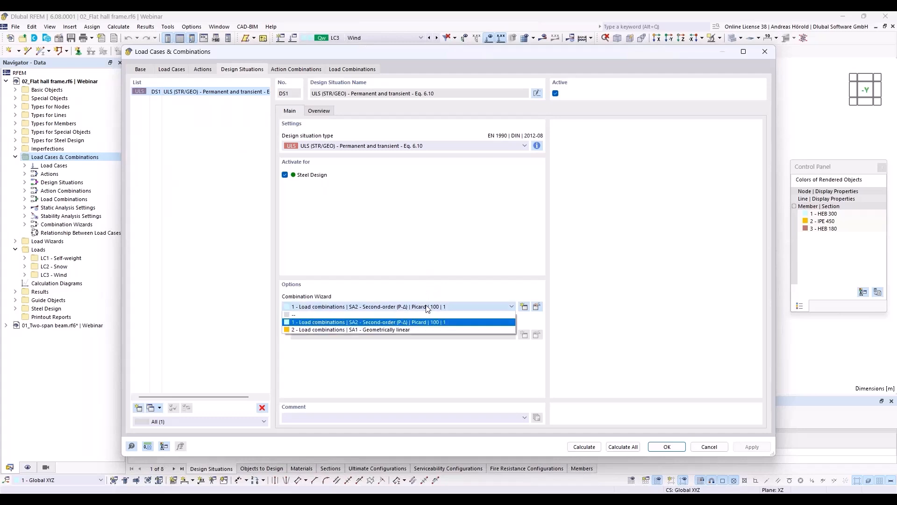
click(414, 330)
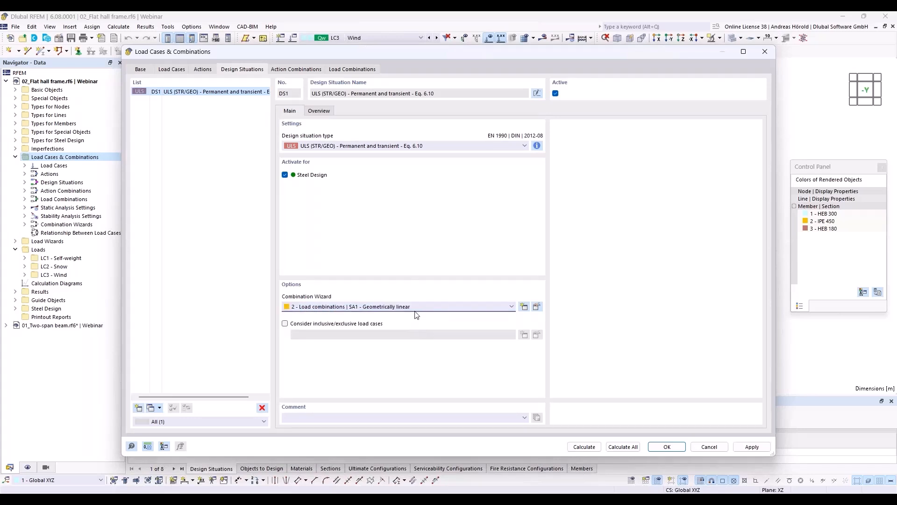
Step: Activate stability analysis with ST1 (linear eigenvalue method, Lanczos) in combination wizard 2 and calculate everything
click(536, 306)
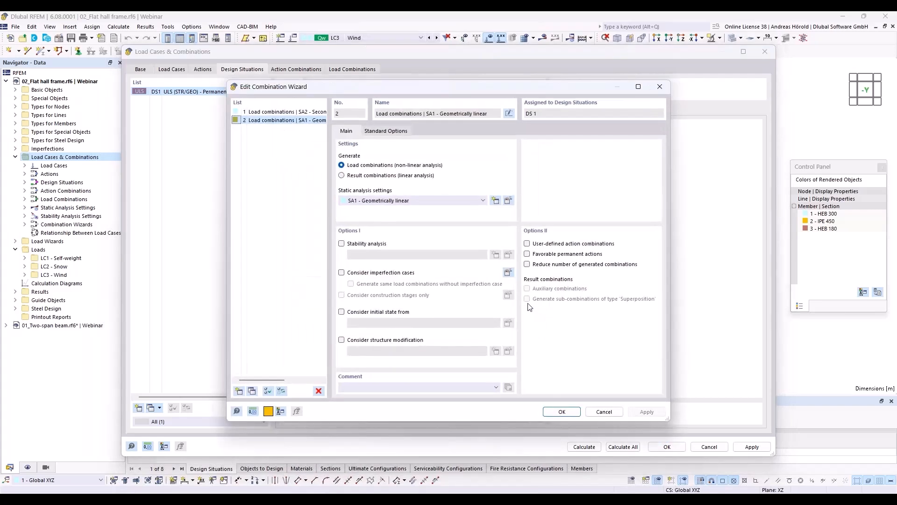
click(342, 244)
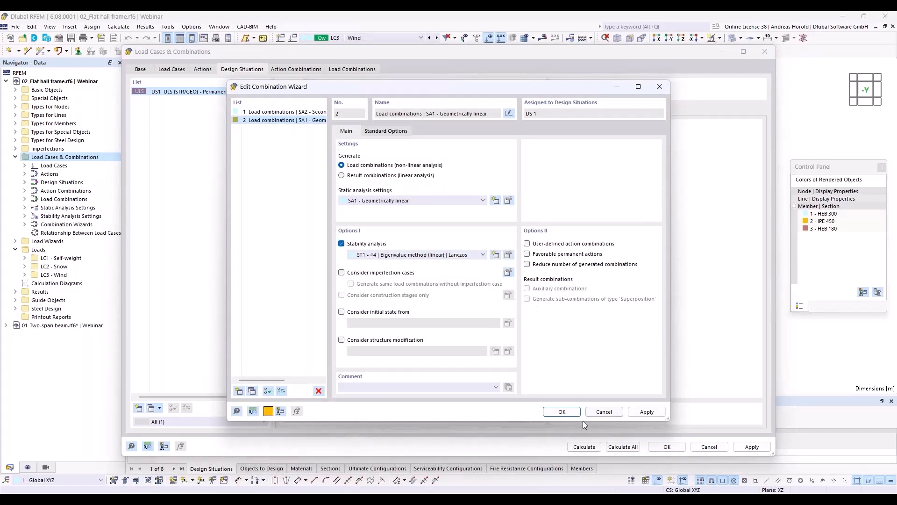
click(561, 412)
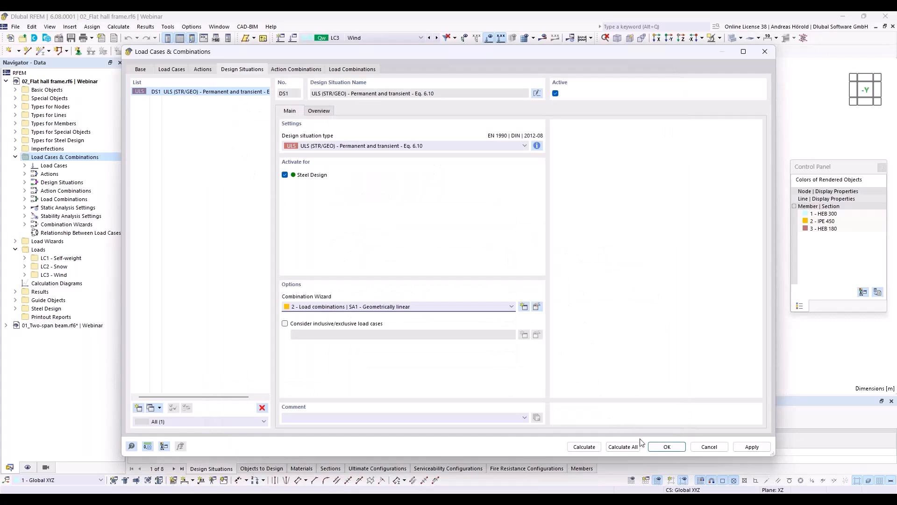
click(622, 446)
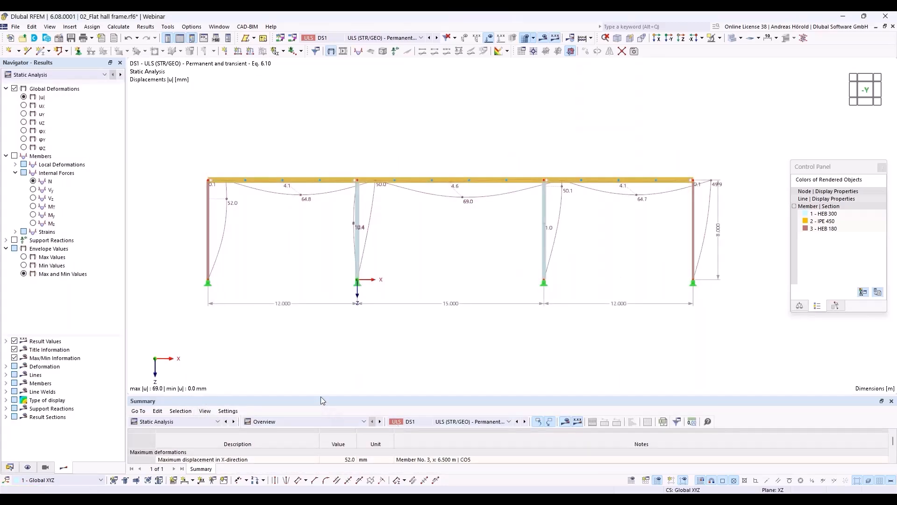
Step: Enlarge the results summary and examine the maximum deformations and the minimum critical load factor of the frame
drag(321, 397, 322, 334)
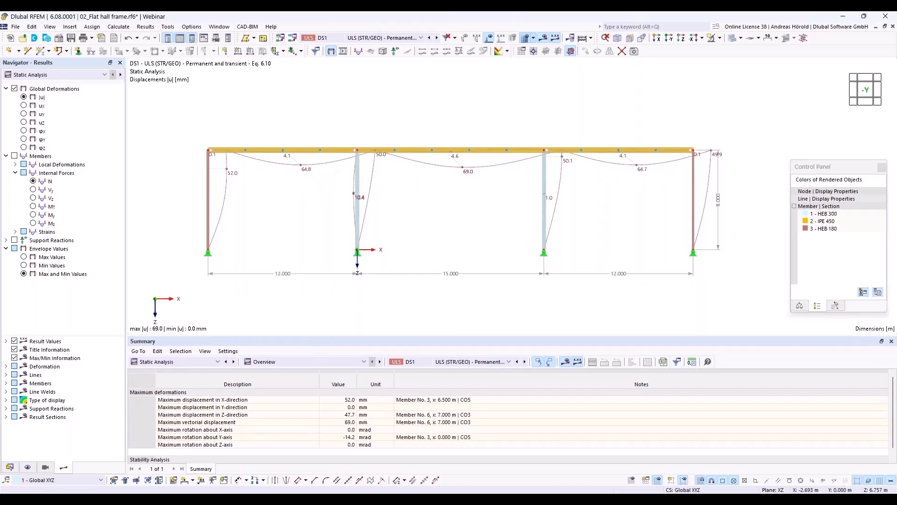
drag(325, 335, 324, 303)
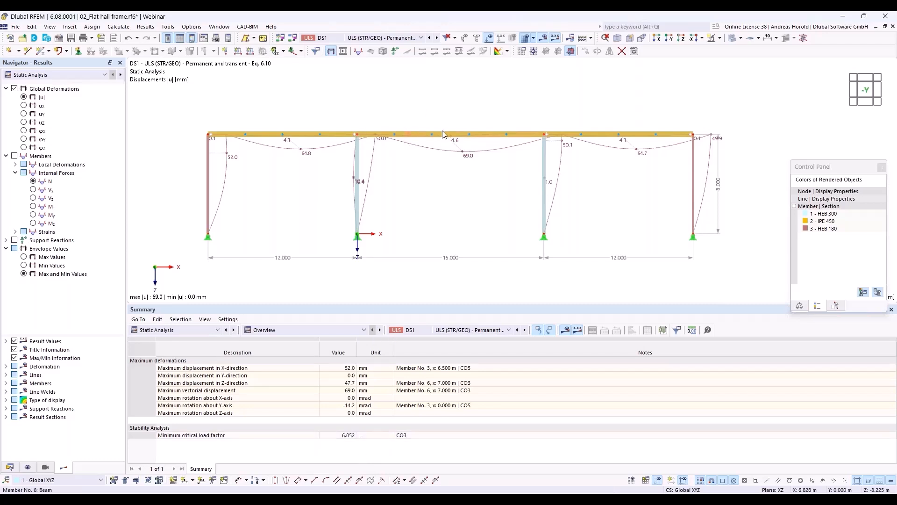
mouse_move(443, 131)
mouse_move(544, 142)
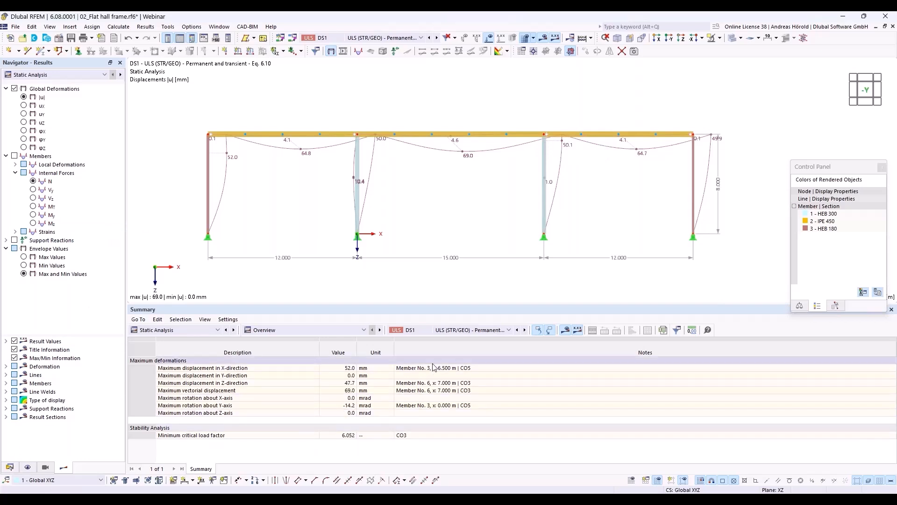
Step: Display the stability analysis results by member for load combination CO3
click(198, 330)
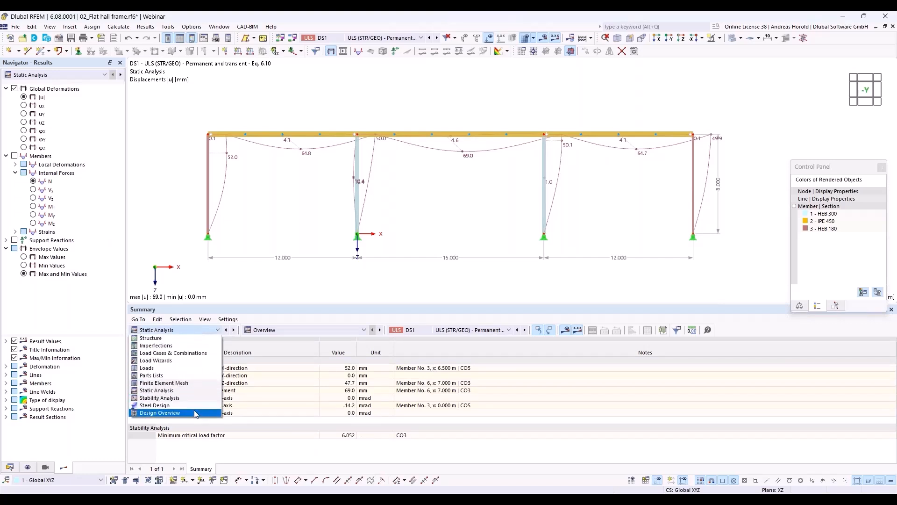
click(198, 398)
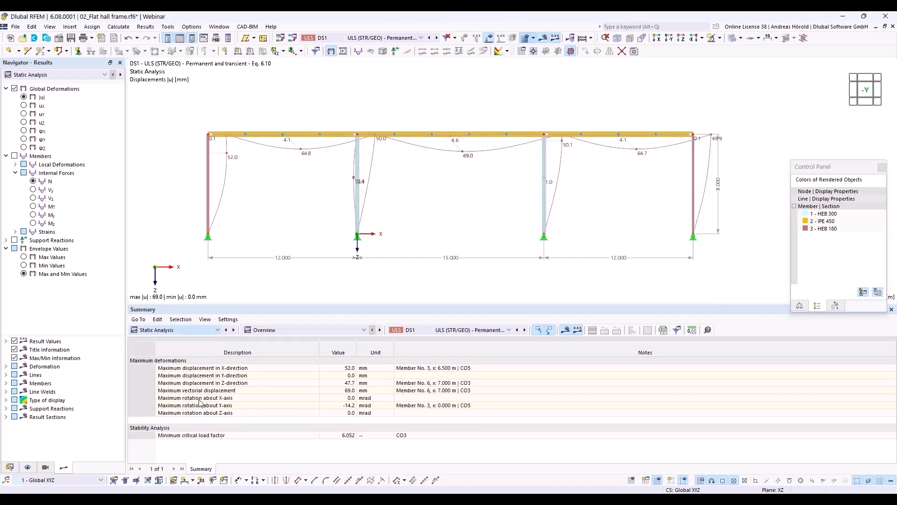
click(322, 330)
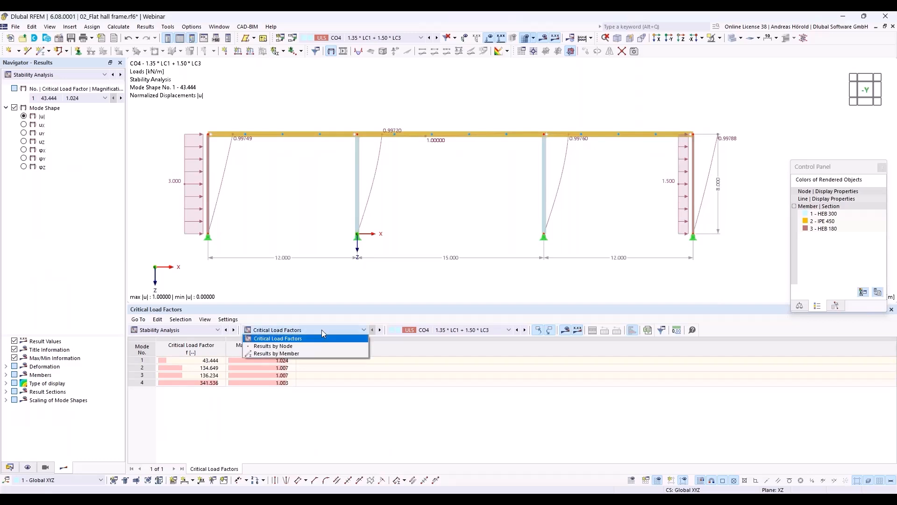
click(321, 354)
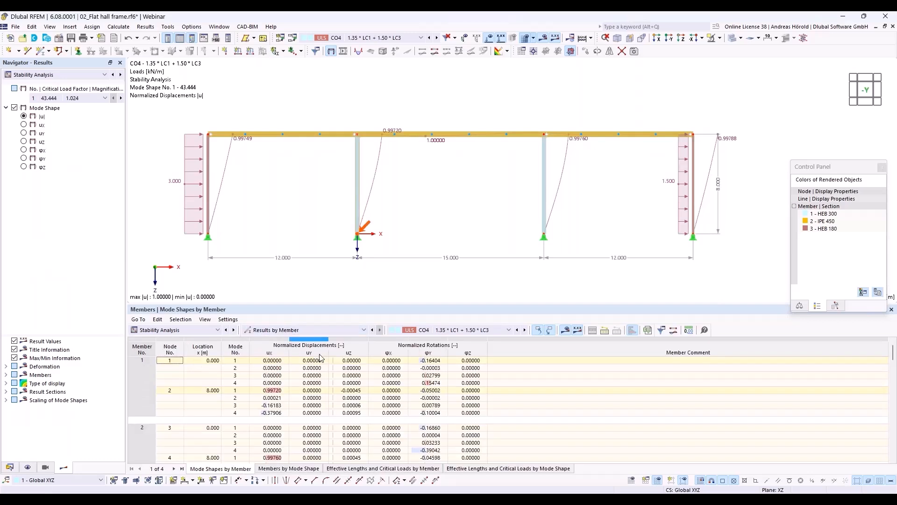
click(445, 333)
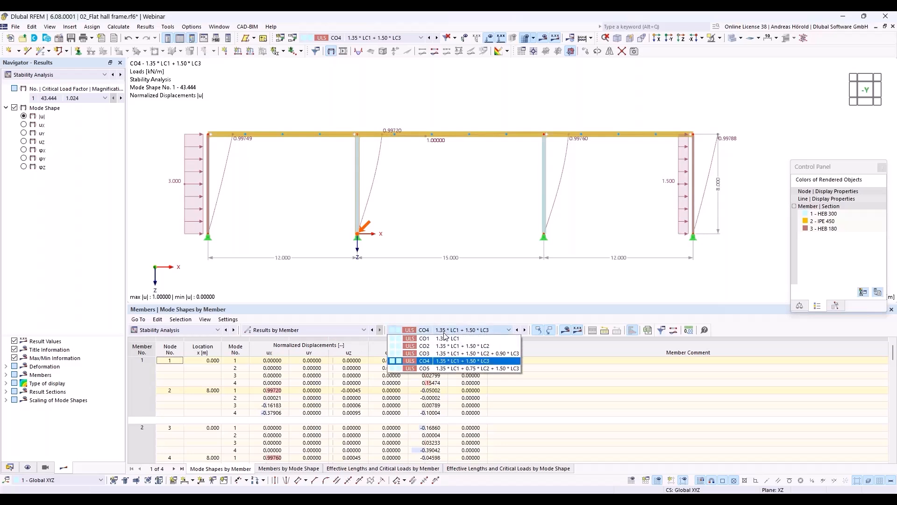
click(442, 357)
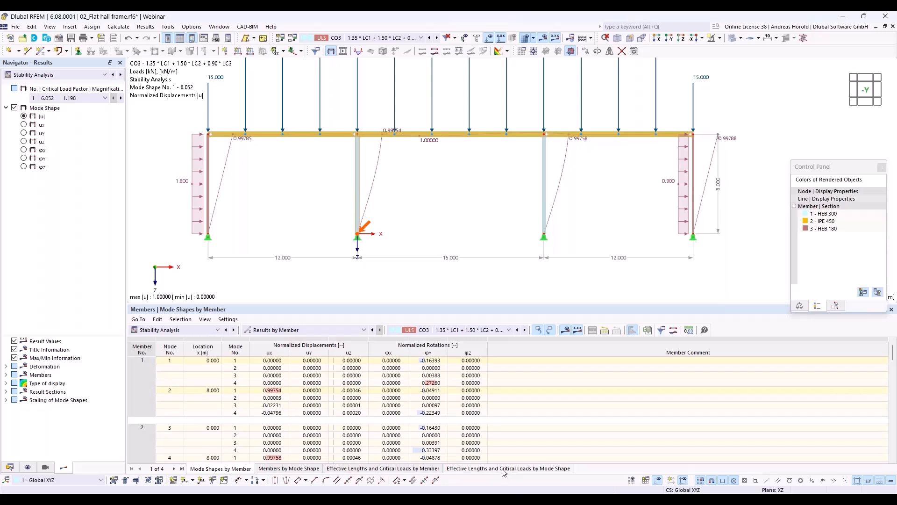
Step: List effective lengths and critical loads by member and examine the mode 1 effective length factors kcr,u of members 1 to 4
click(410, 469)
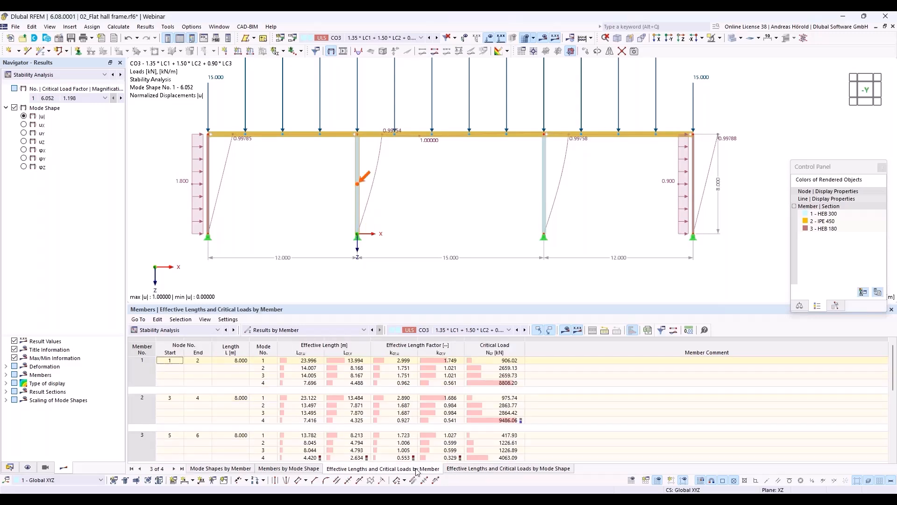
click(403, 361)
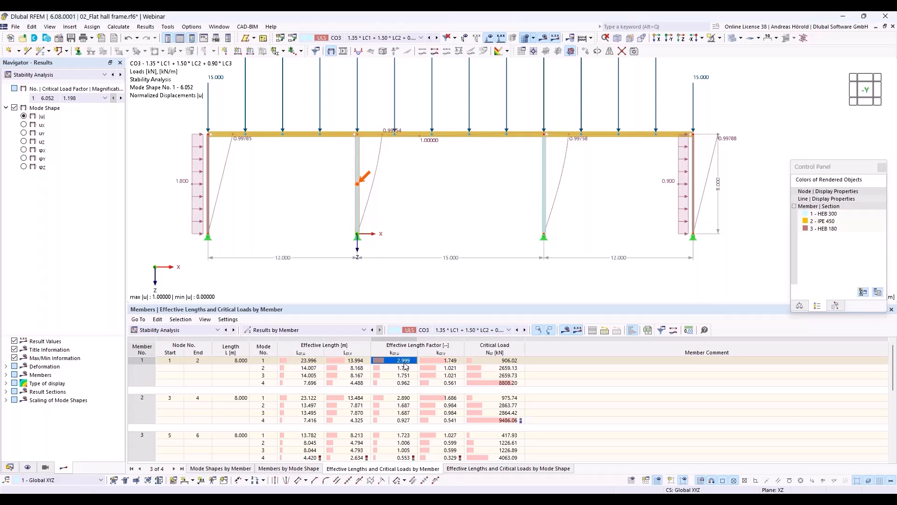
click(402, 398)
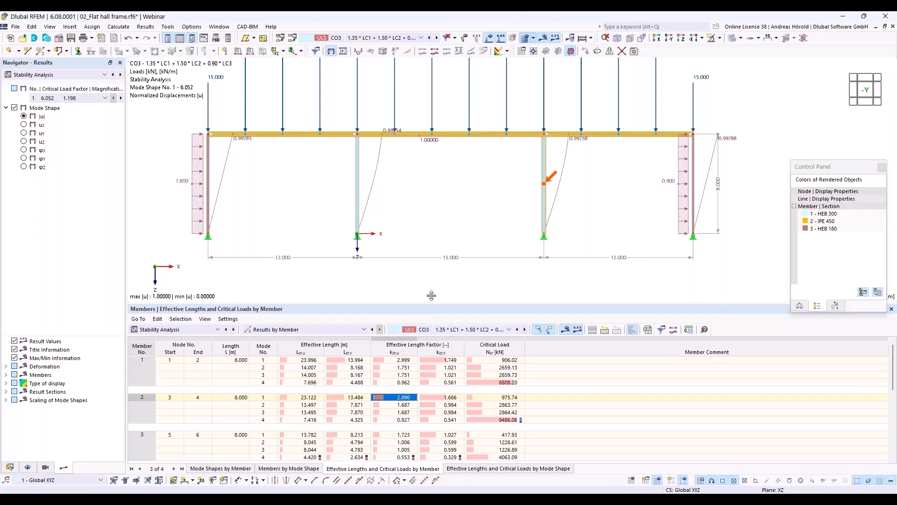
drag(432, 305, 432, 269)
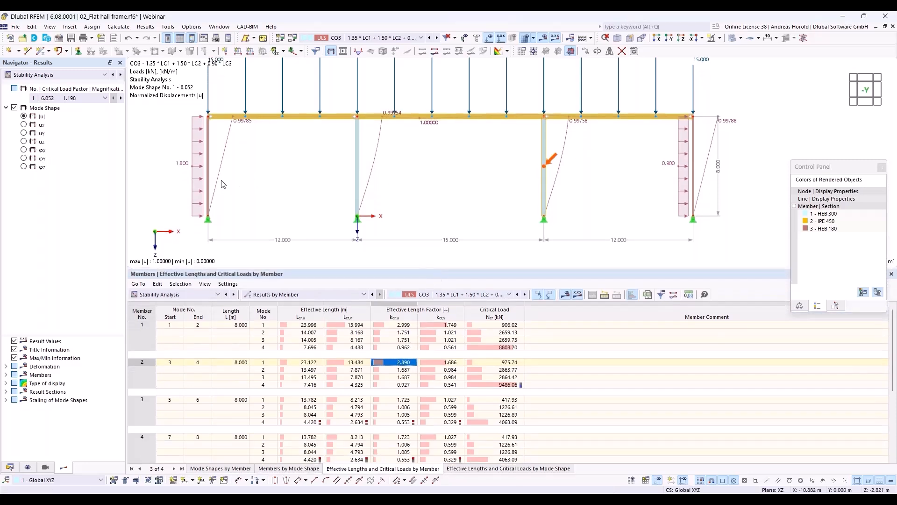
click(403, 400)
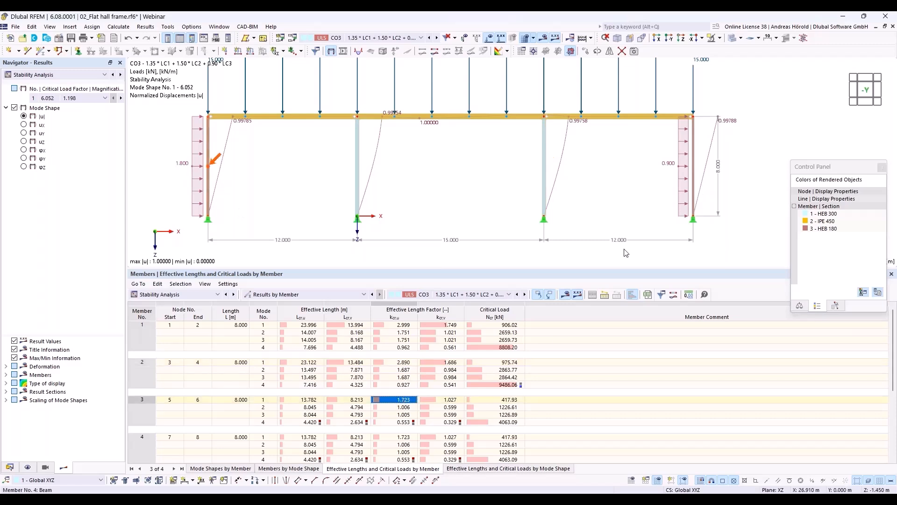
click(401, 439)
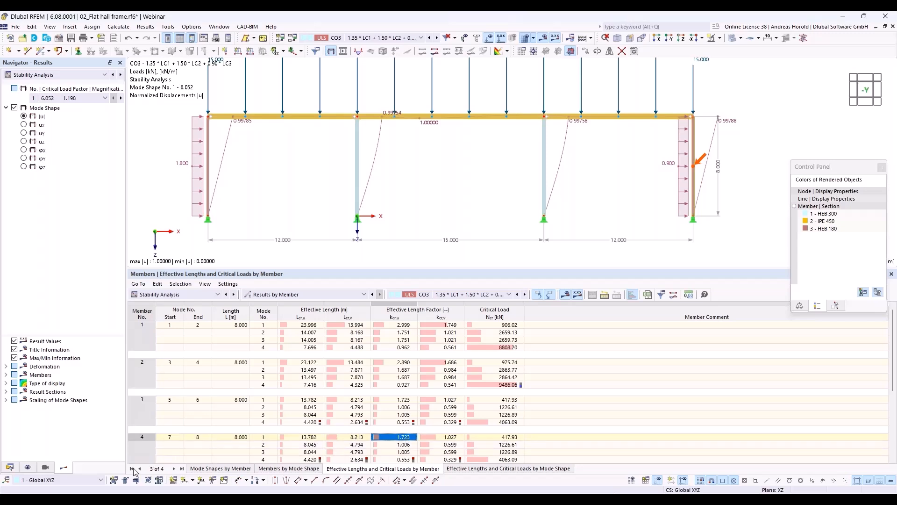
Step: Assign combination wizard 1 (SA2, second-order P-Δ, Picard) to design situation DS1, check its imperfection settings and accept deletion of the existing results
click(9, 467)
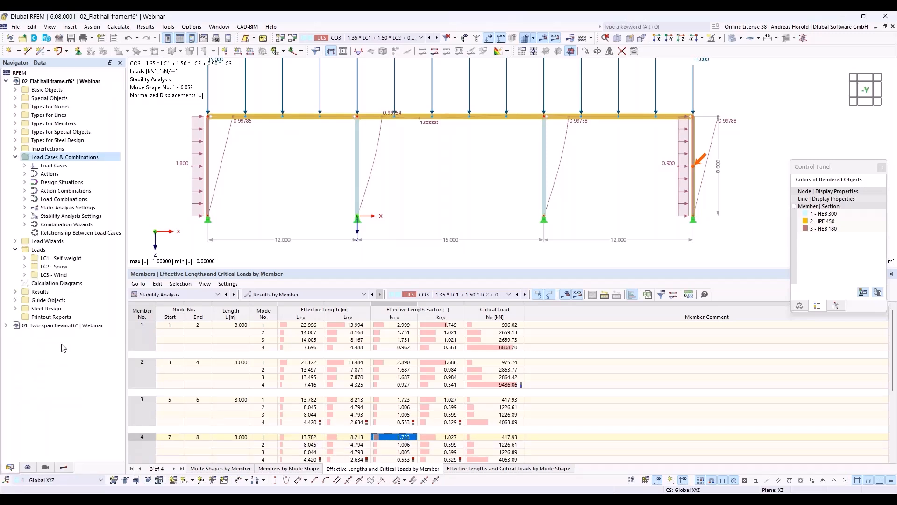
click(25, 182)
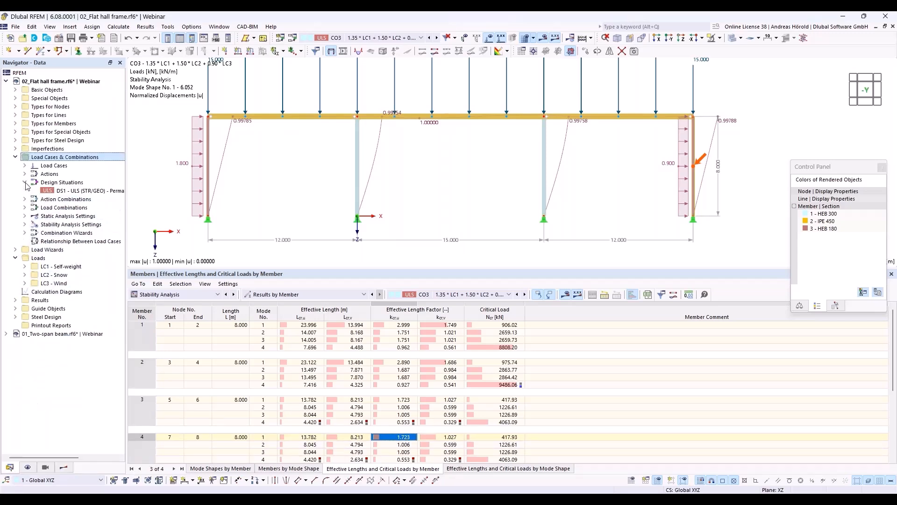
double_click(80, 191)
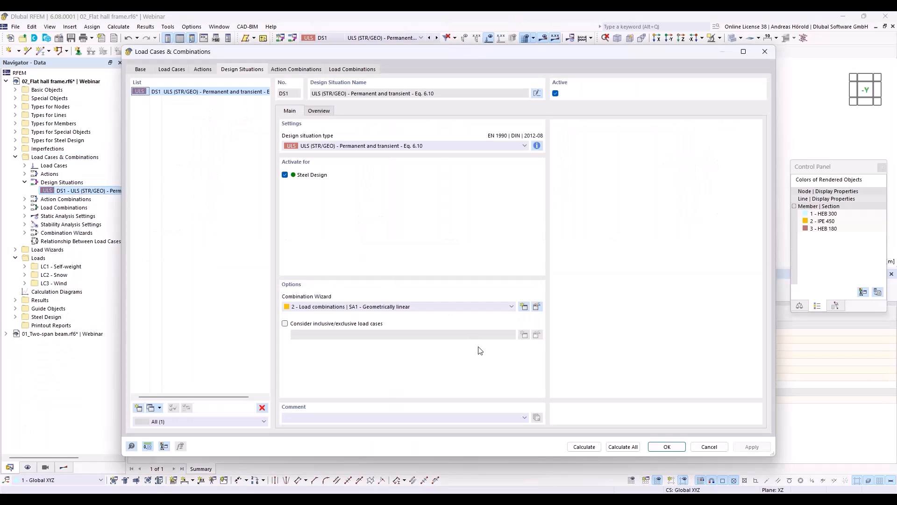
click(427, 307)
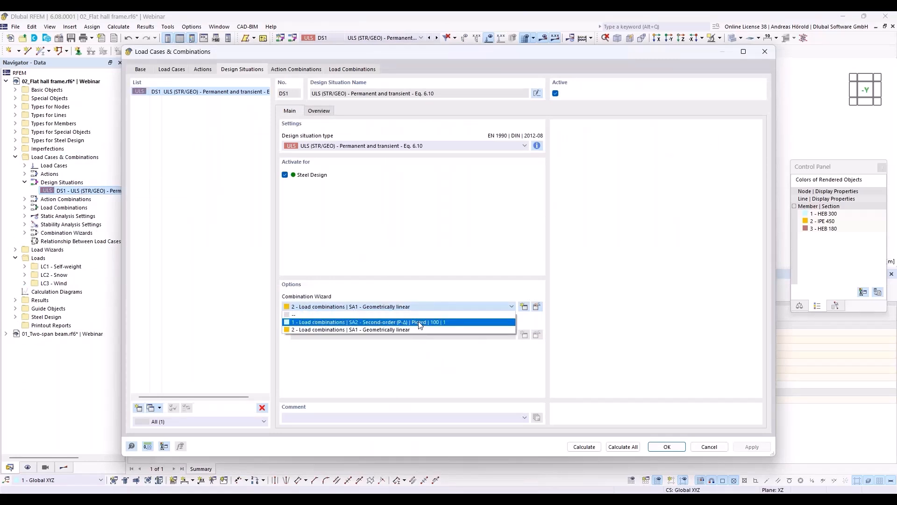
click(419, 323)
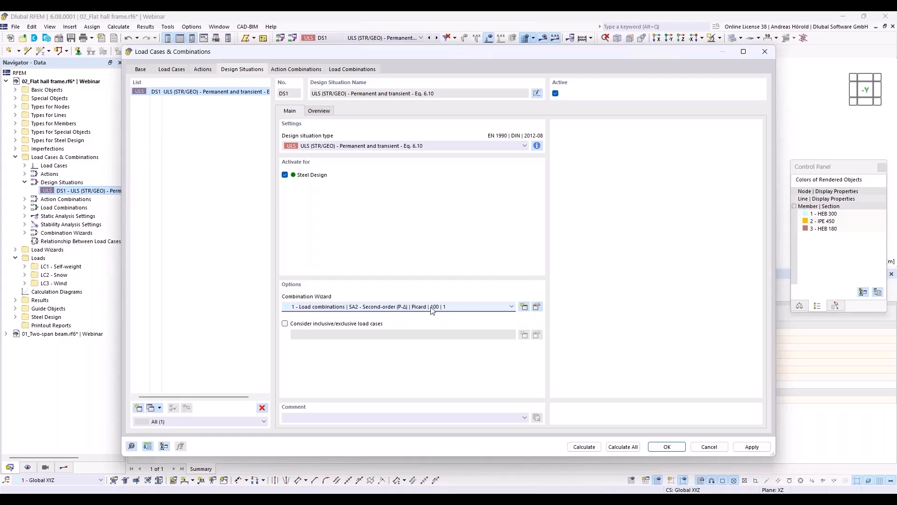
click(536, 306)
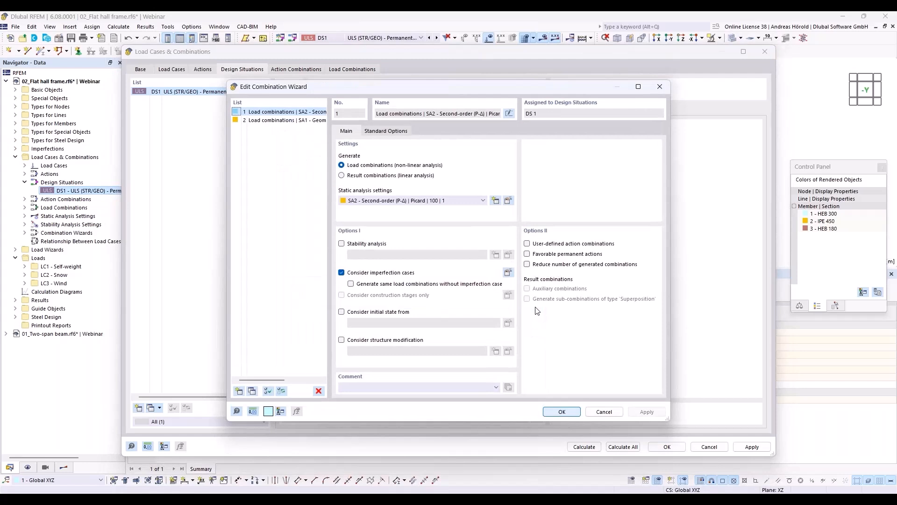
click(567, 411)
click(667, 447)
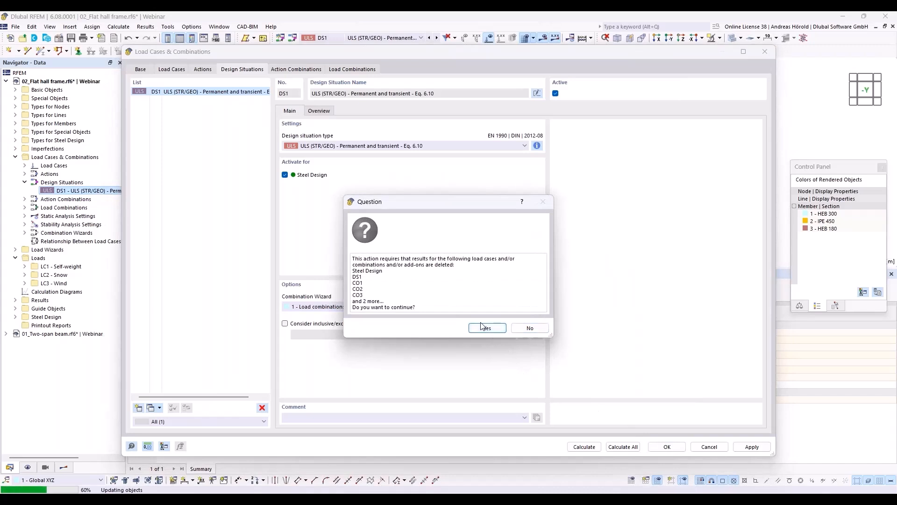
click(484, 328)
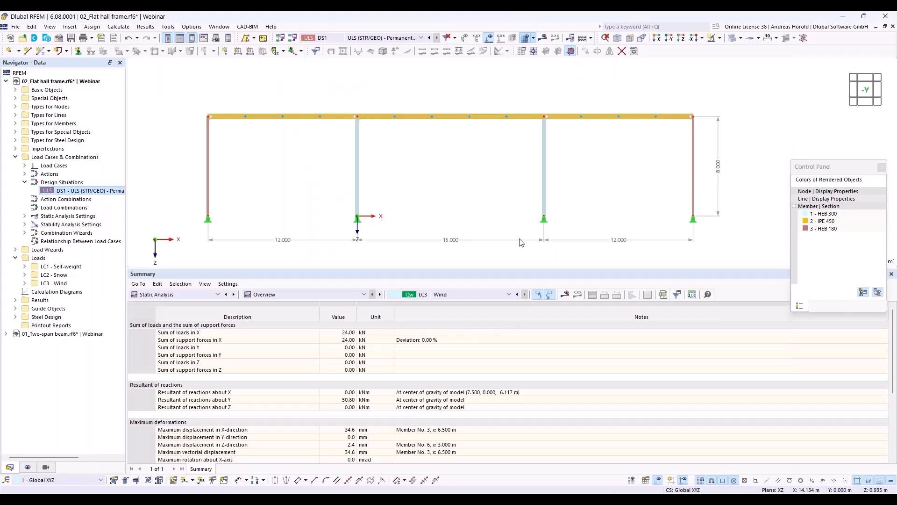
Step: Create a steel design effective length for the two inner HEB 300 columns (members 1 and 2) with factor ky/u 3.00
drag(517, 271, 510, 398)
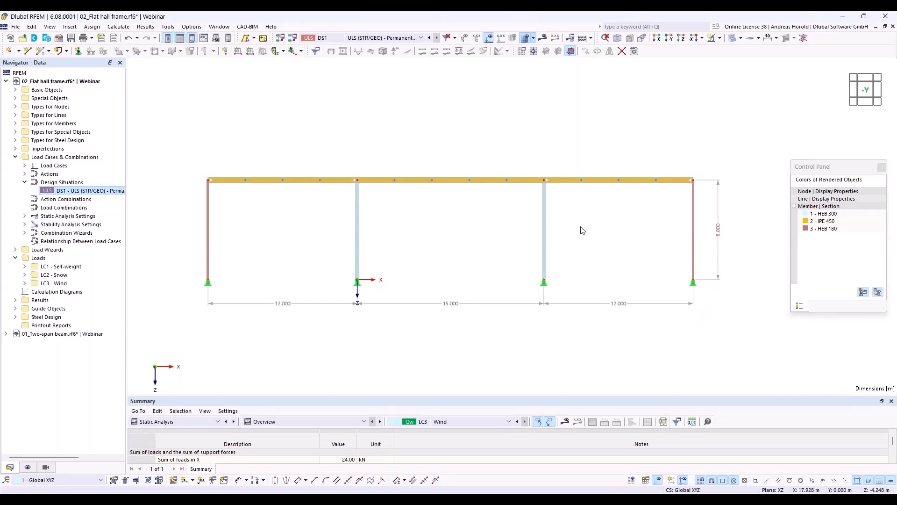
right_click(357, 236)
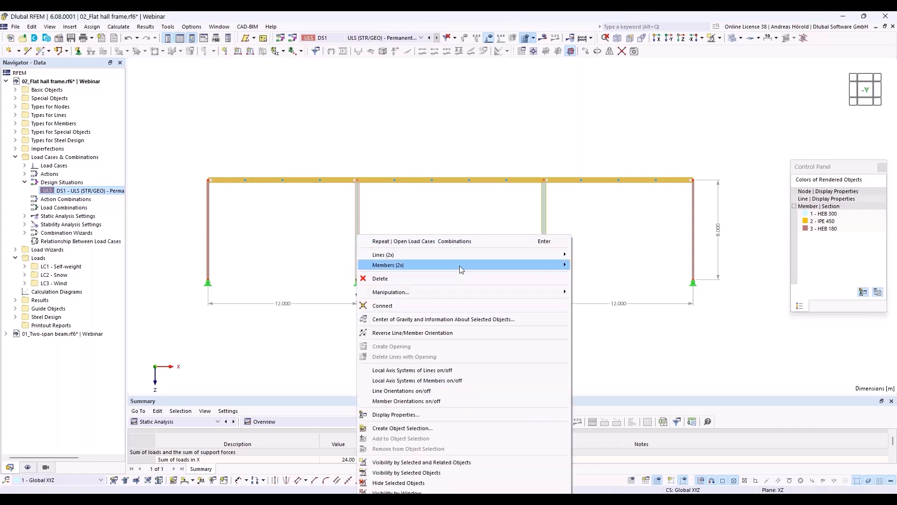
mouse_move(461, 265)
click(590, 265)
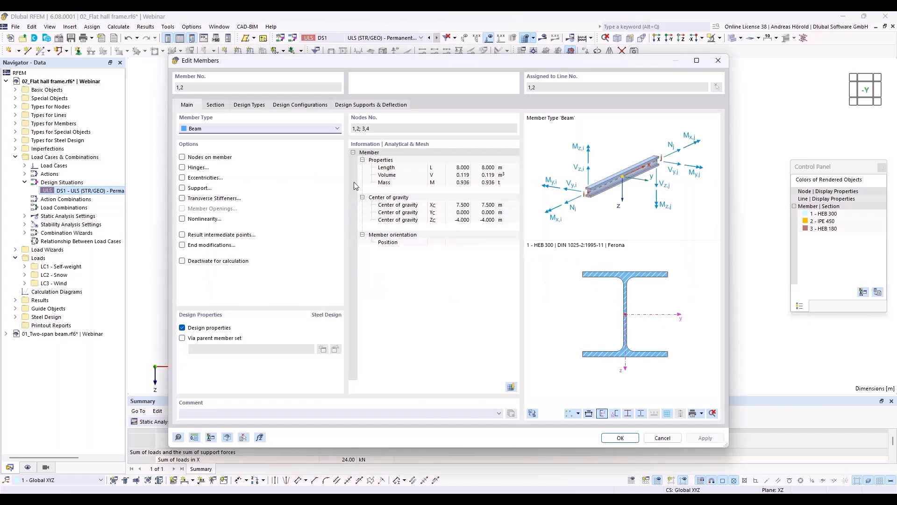
click(294, 108)
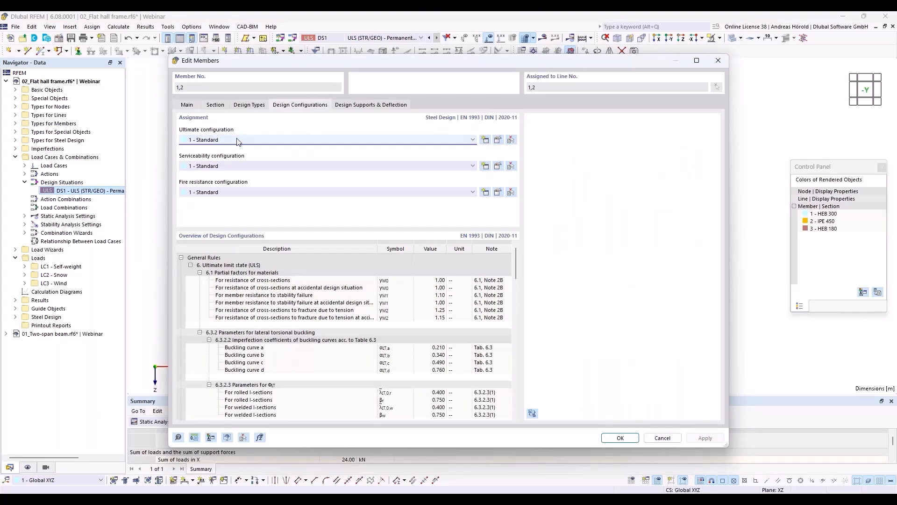
click(250, 106)
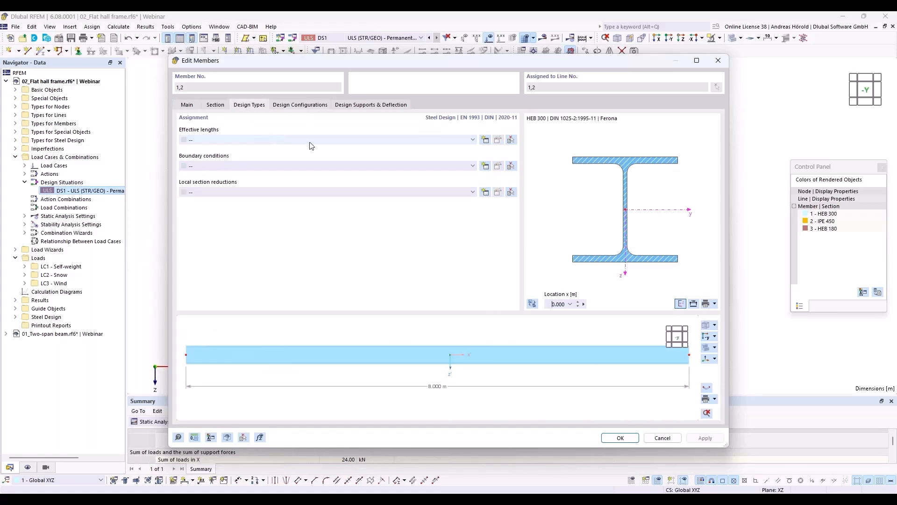
click(486, 140)
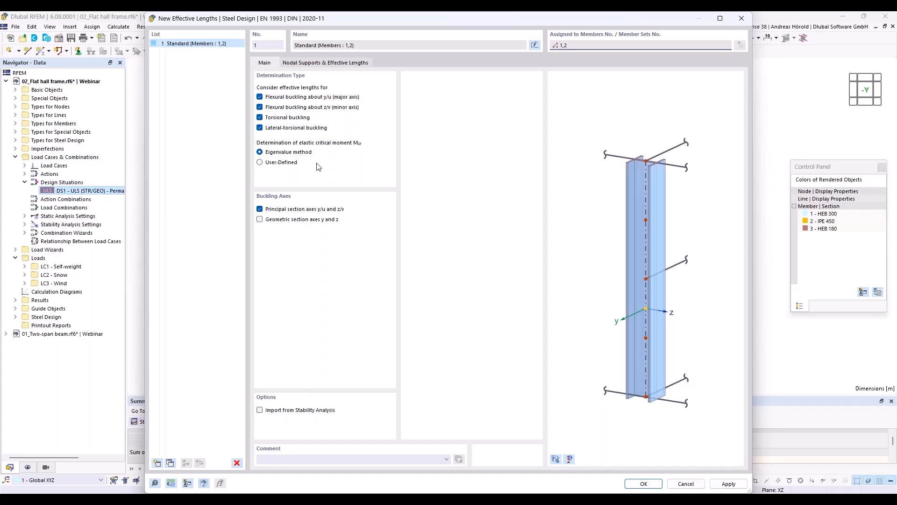
click(322, 66)
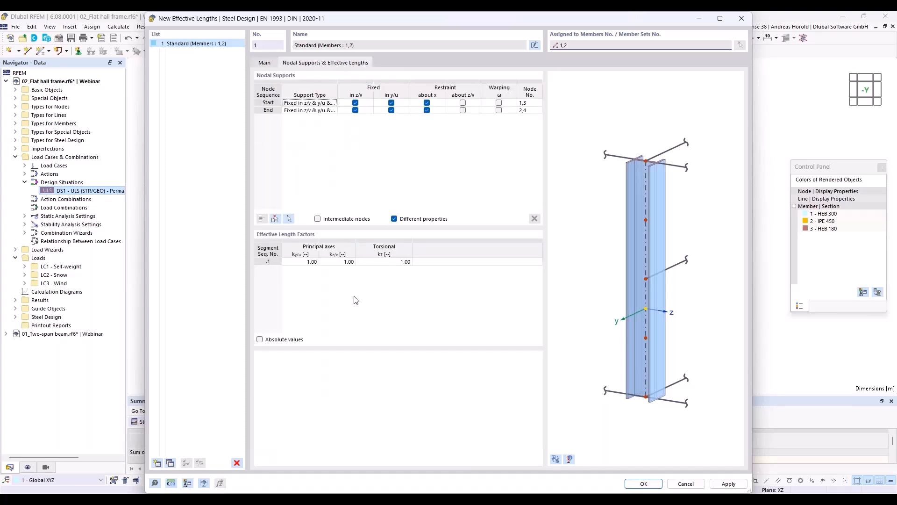
click(307, 262)
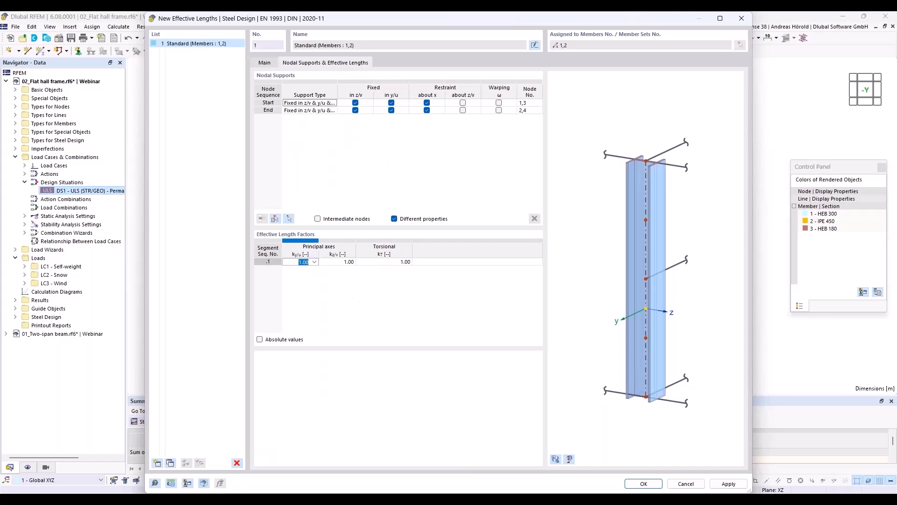
text(3)
click(643, 485)
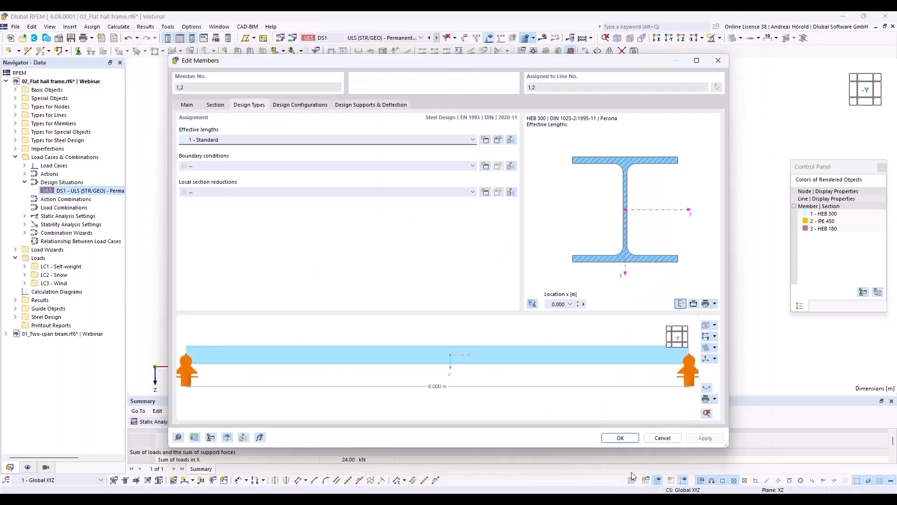
click(619, 438)
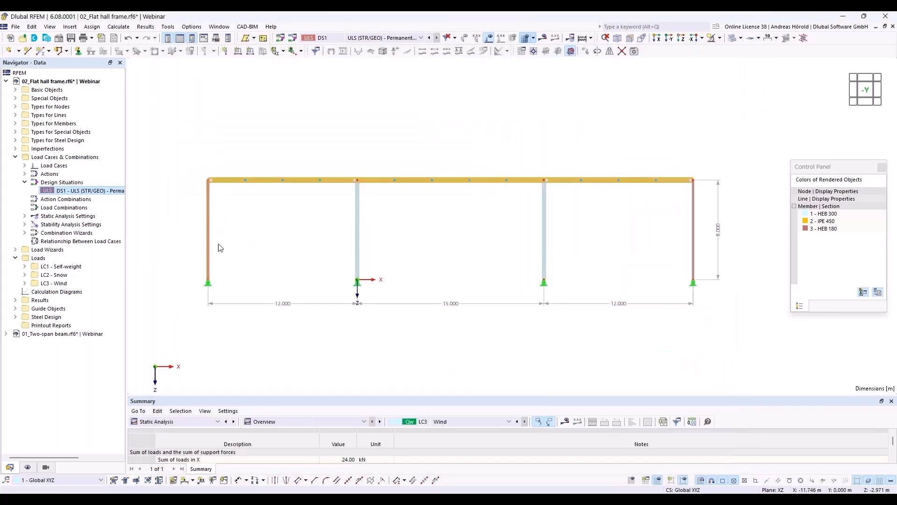
Step: Create a steel design effective length for the two outer HEB 180 columns (members 3 and 4) with factor ky/u 1.72
right_click(693, 236)
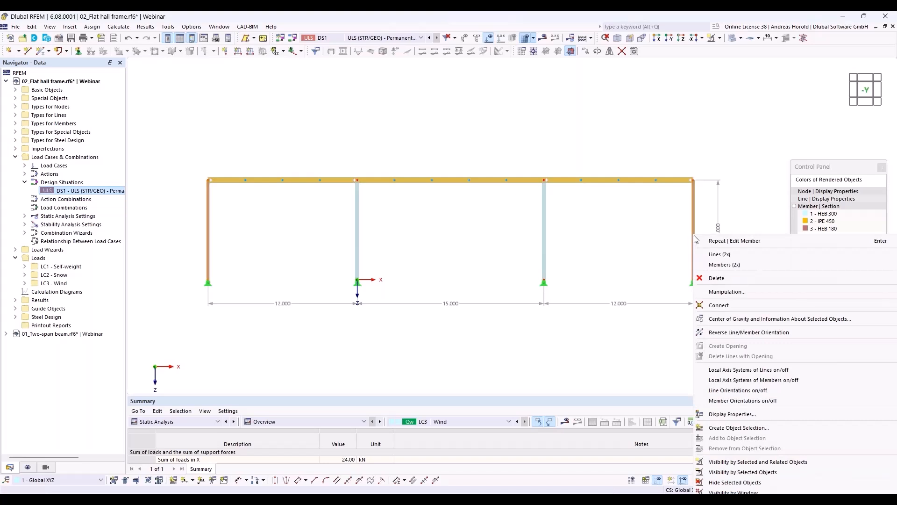
mouse_move(715, 265)
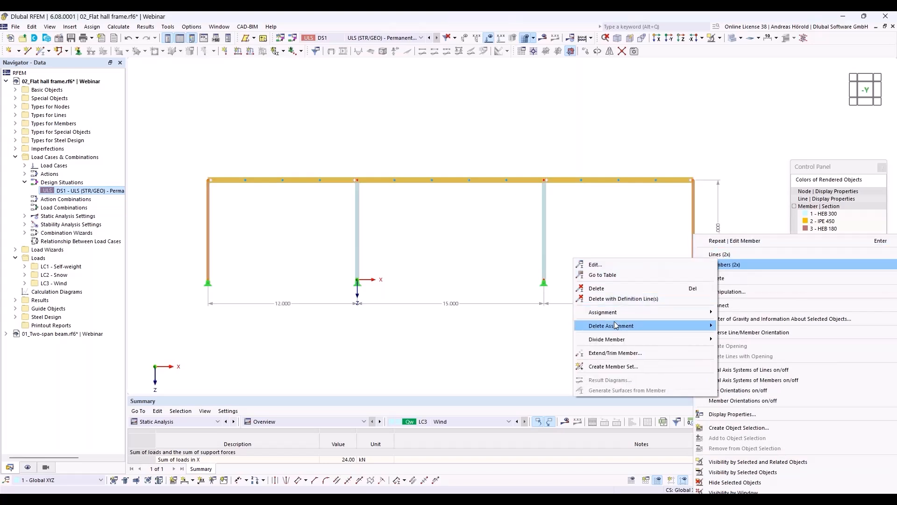
mouse_move(615, 330)
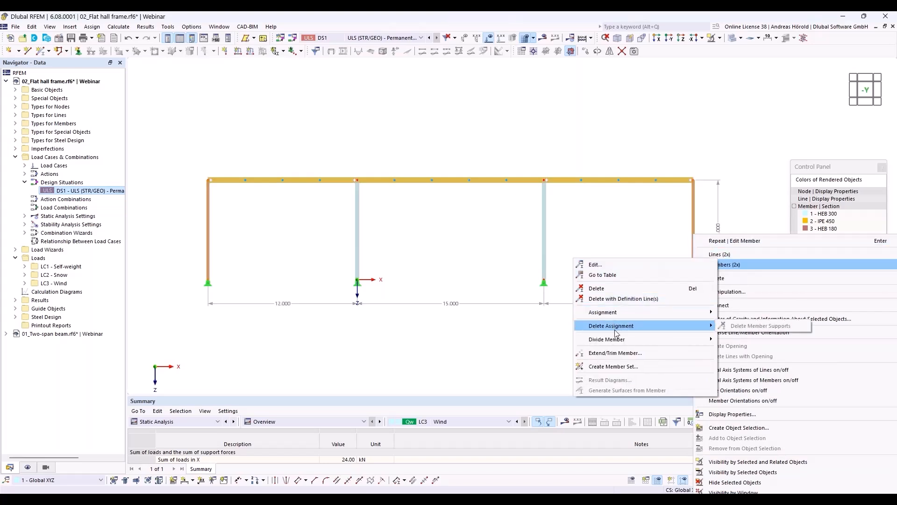
click(643, 265)
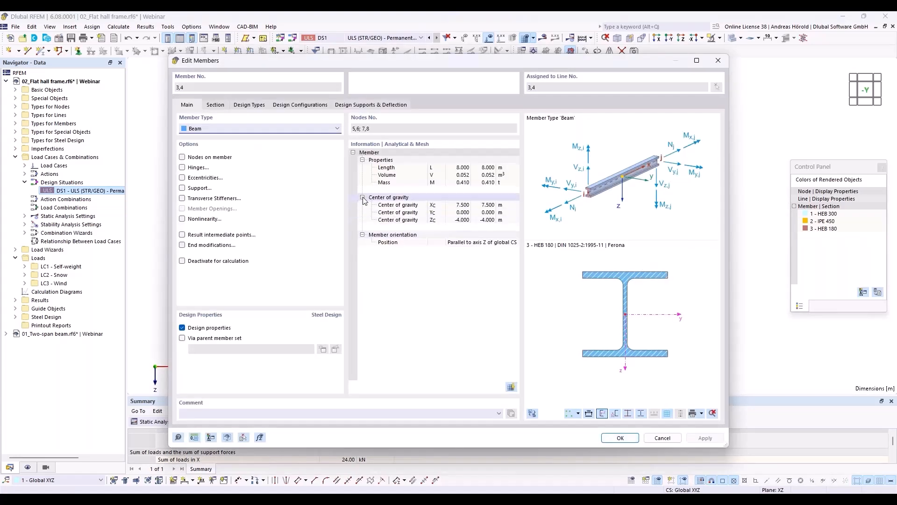
click(248, 105)
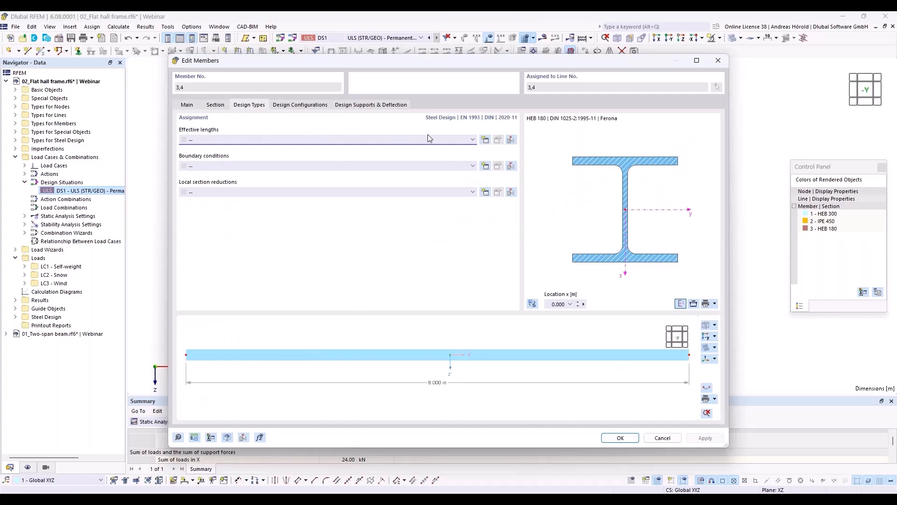
click(485, 139)
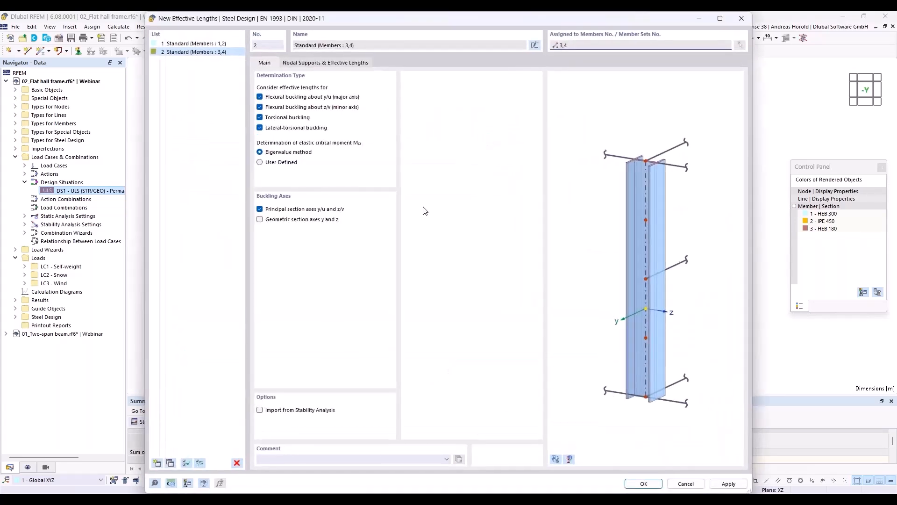
click(314, 63)
click(305, 262)
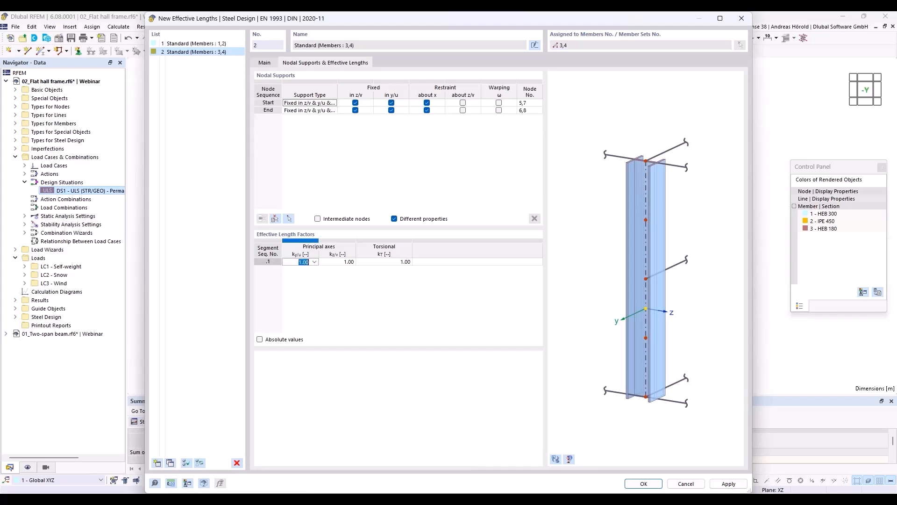
text(1)
click(638, 485)
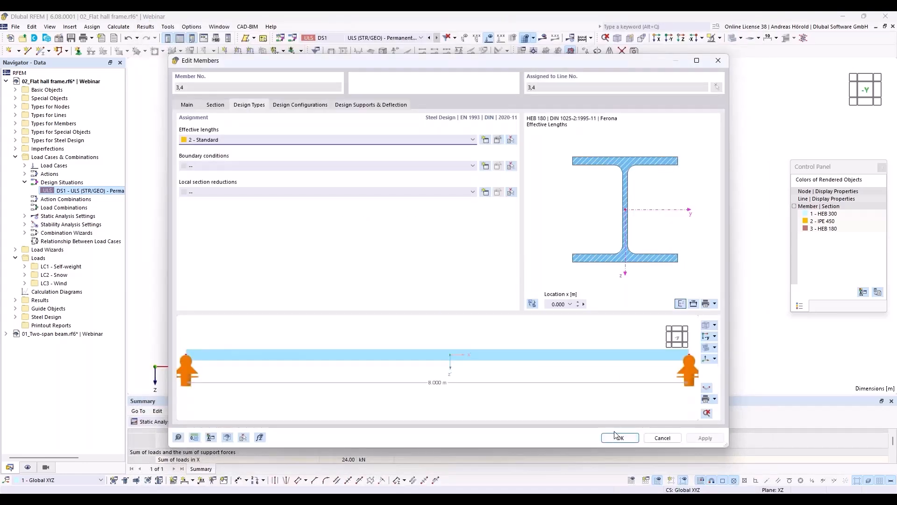
click(617, 437)
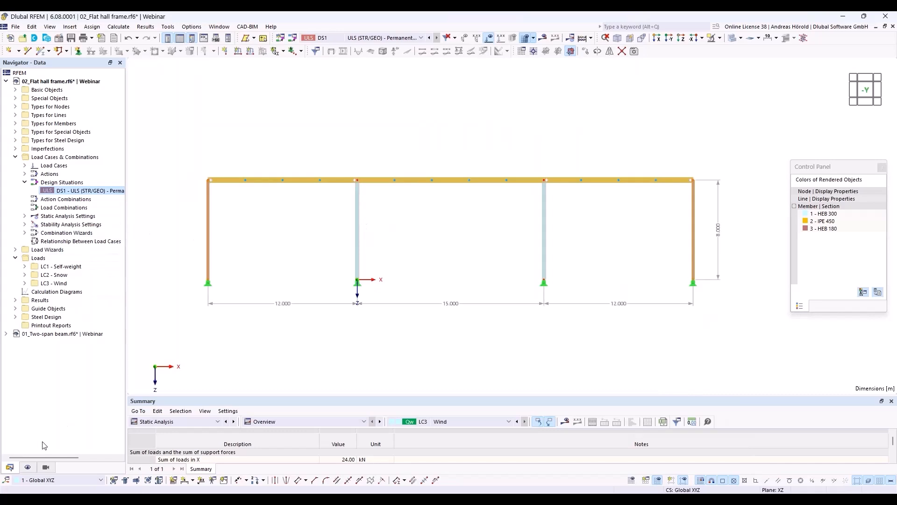
Step: Display the member effective lengths of the steel design types in the frame model
click(28, 467)
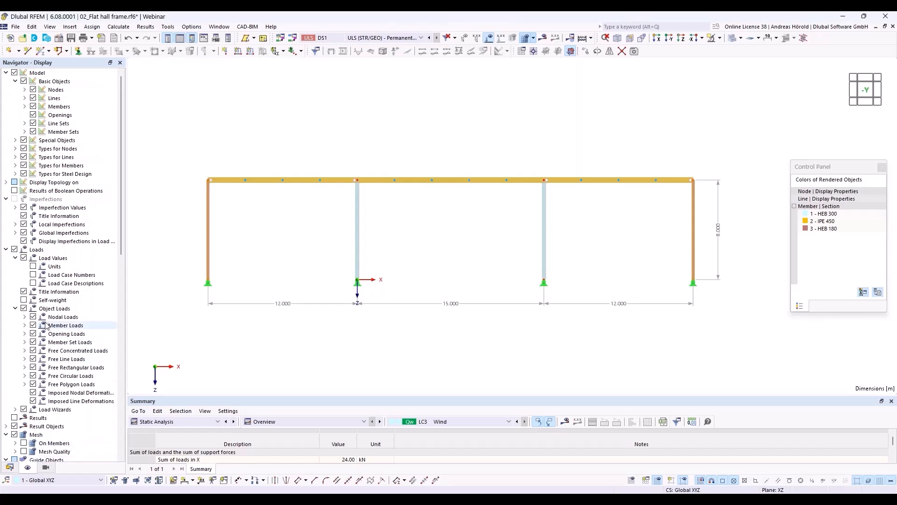
click(15, 174)
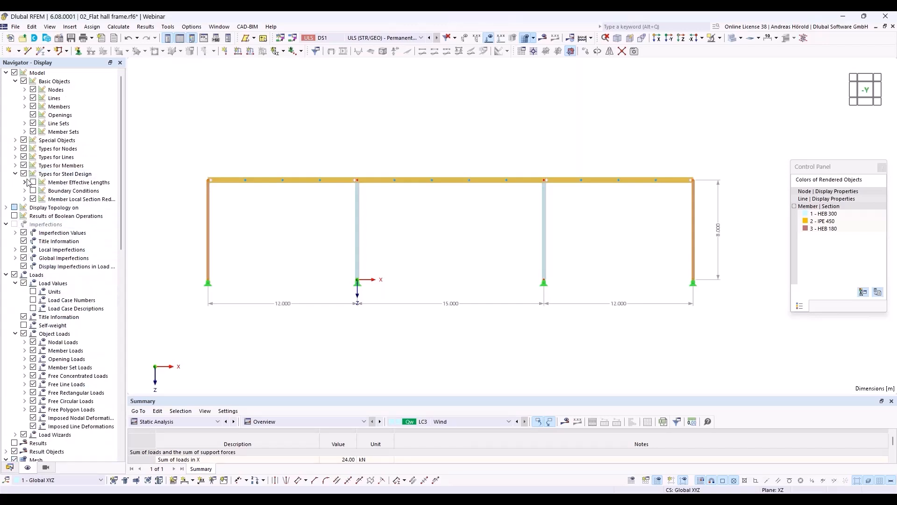
click(34, 183)
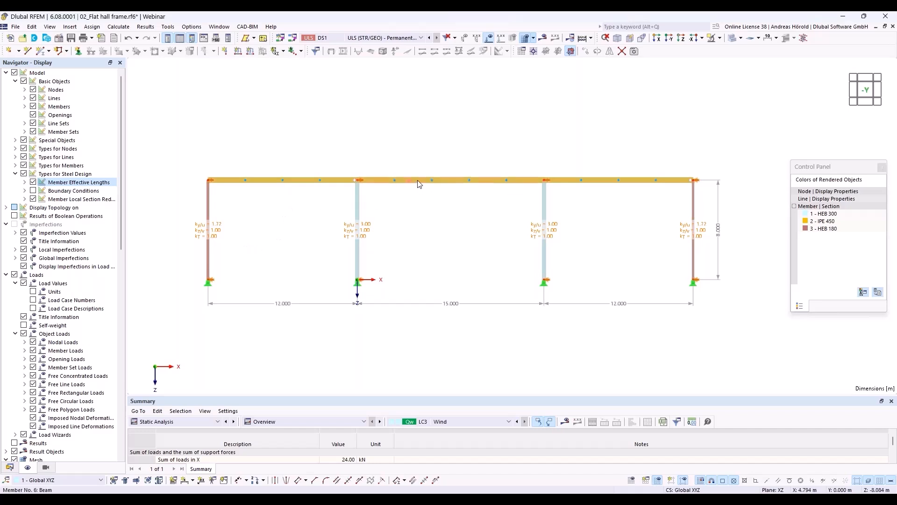
Step: Create a new steel design effective length for the middle IPE 450 beam (member 6) and import the beam's intermediate nodes into it
mouse_move(419, 183)
right_click(420, 184)
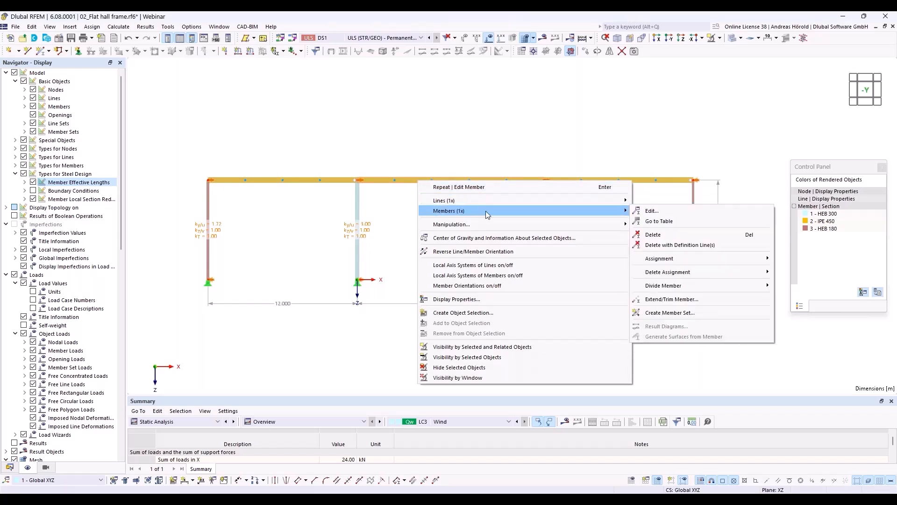
click(653, 211)
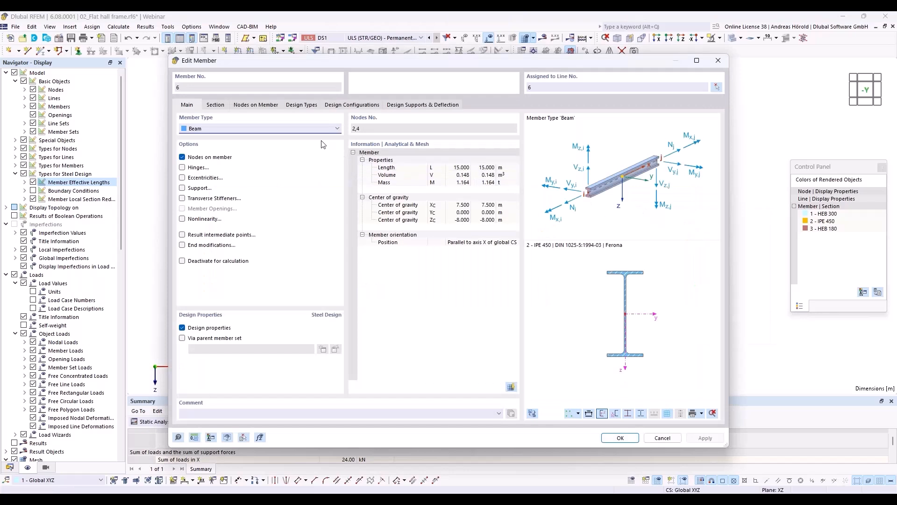
click(293, 106)
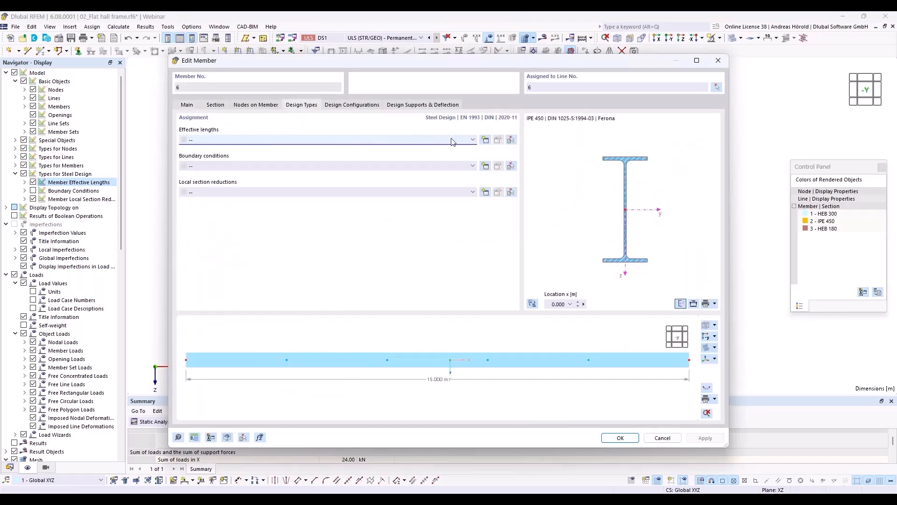
click(486, 140)
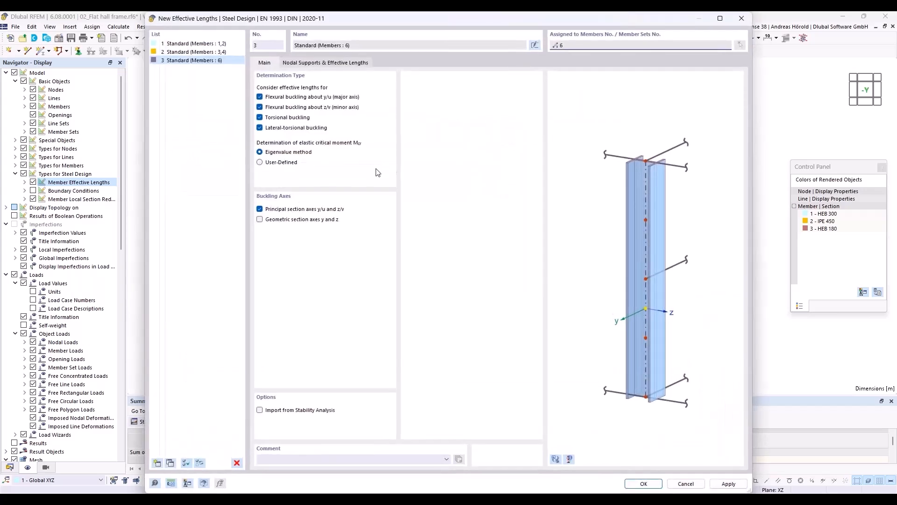
click(309, 63)
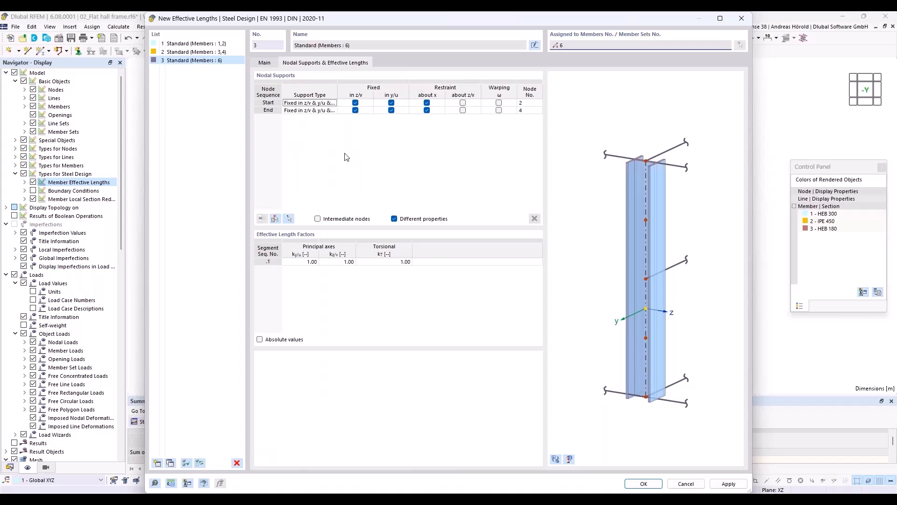
click(275, 220)
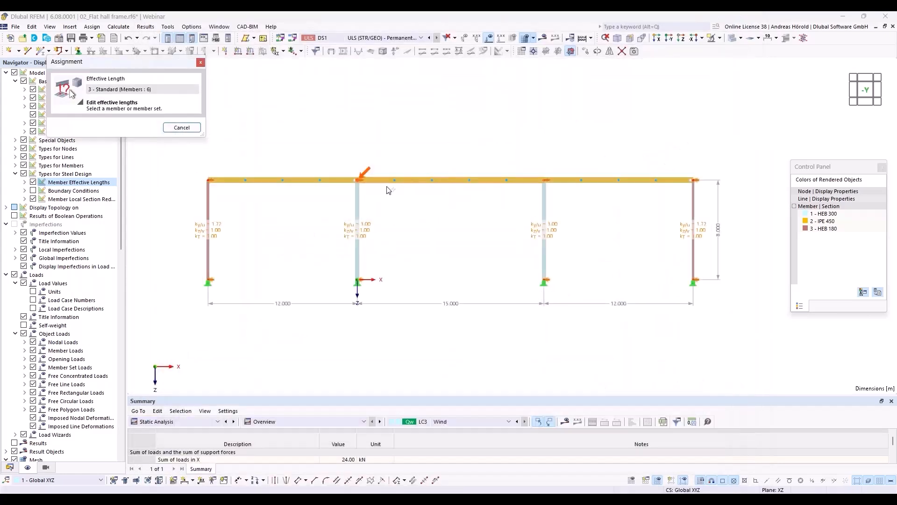
click(451, 179)
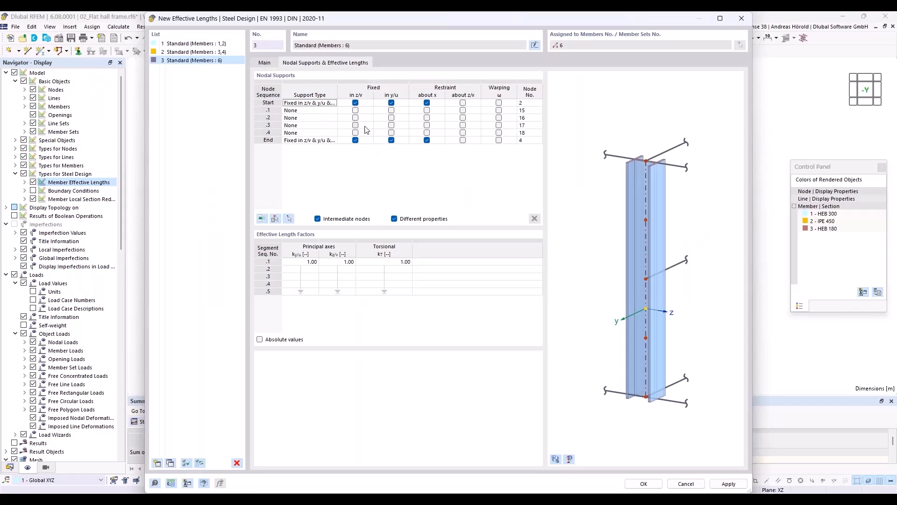
Step: Fix the four intermediate nodes of the middle beam's effective length in y/u
click(392, 111)
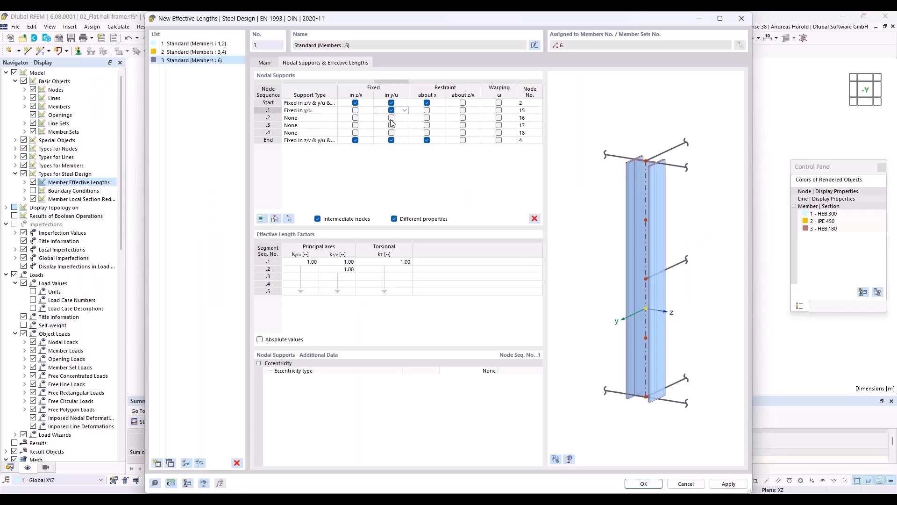
click(391, 117)
click(392, 125)
click(391, 132)
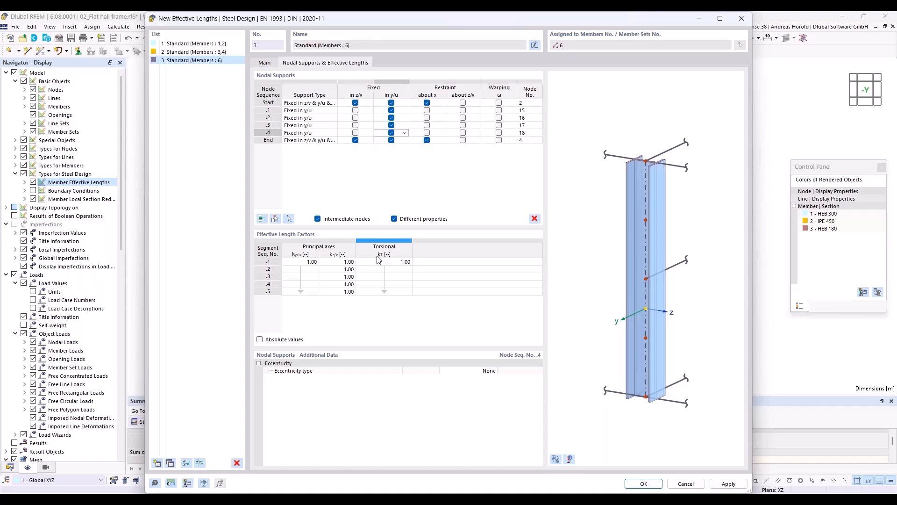
Step: Set the eccentricity type of the four intermediate supports to At upper flange and apply the effective length to the middle beam
click(405, 111)
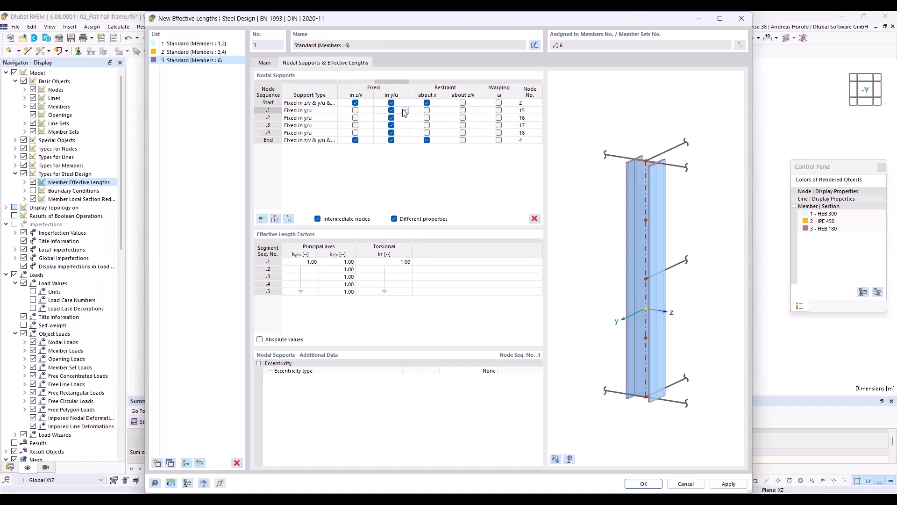
shift+click(405, 133)
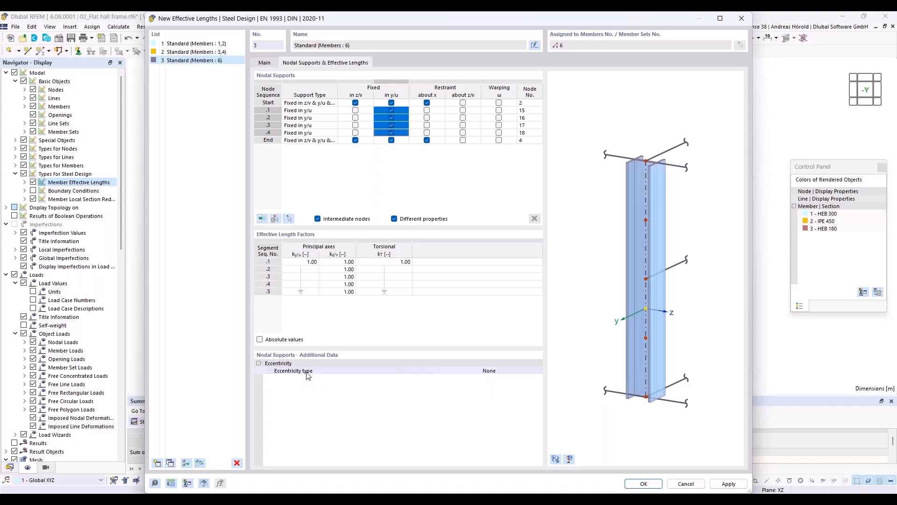
click(483, 374)
click(494, 370)
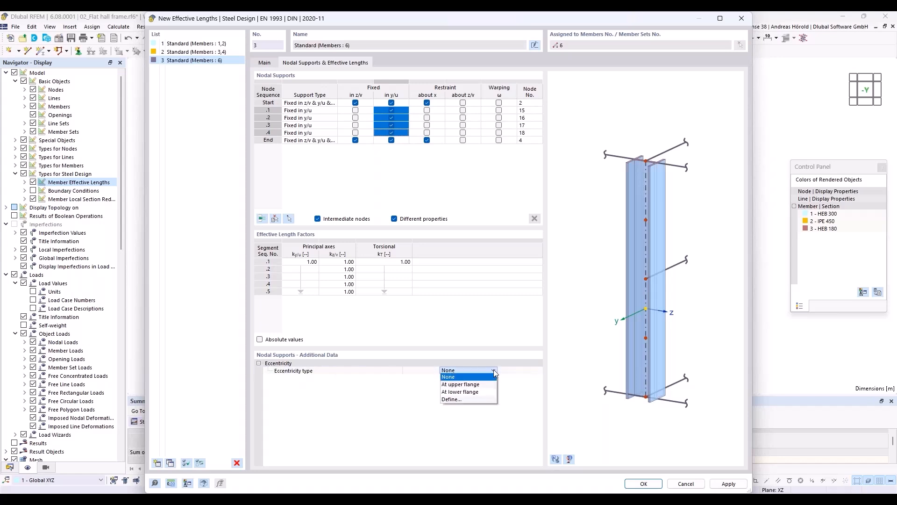
click(487, 384)
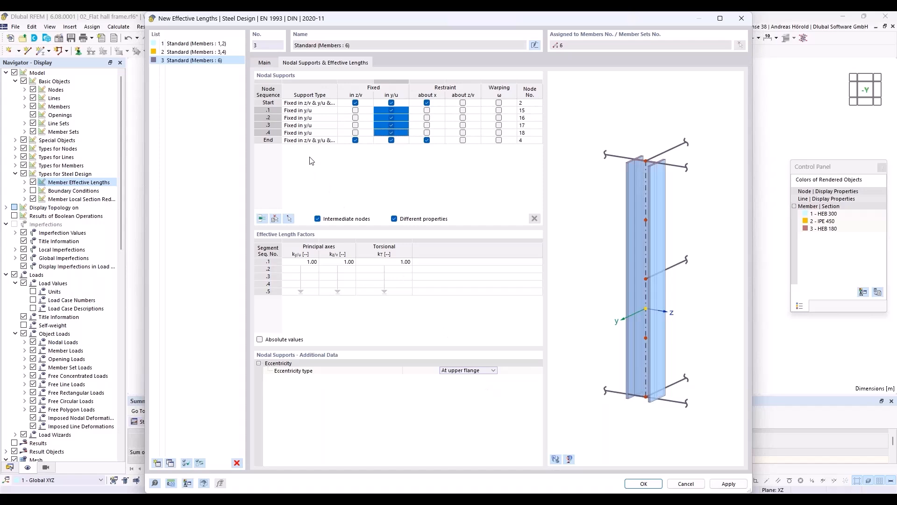
click(643, 485)
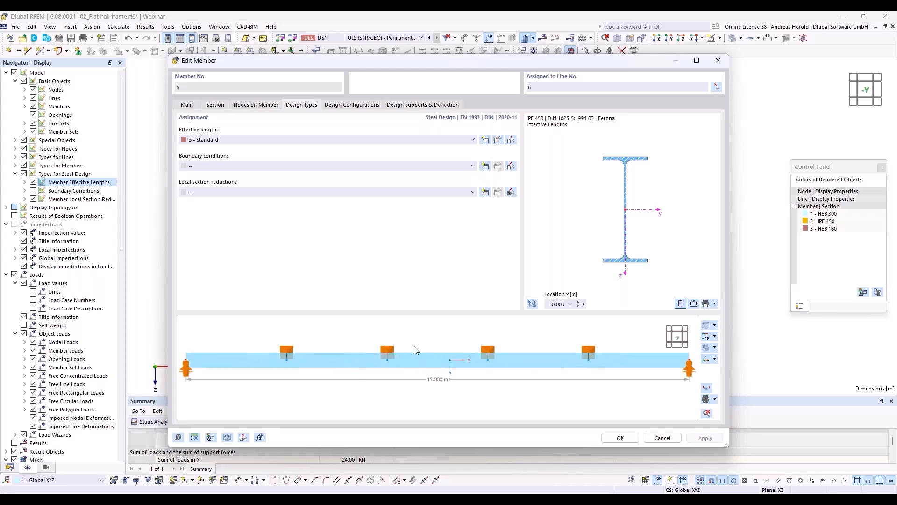
mouse_move(423, 344)
ctrl+middle_down()
mouse_move(412, 356)
mouse_move(434, 372)
mouse_move(429, 341)
ctrl+middle_up()
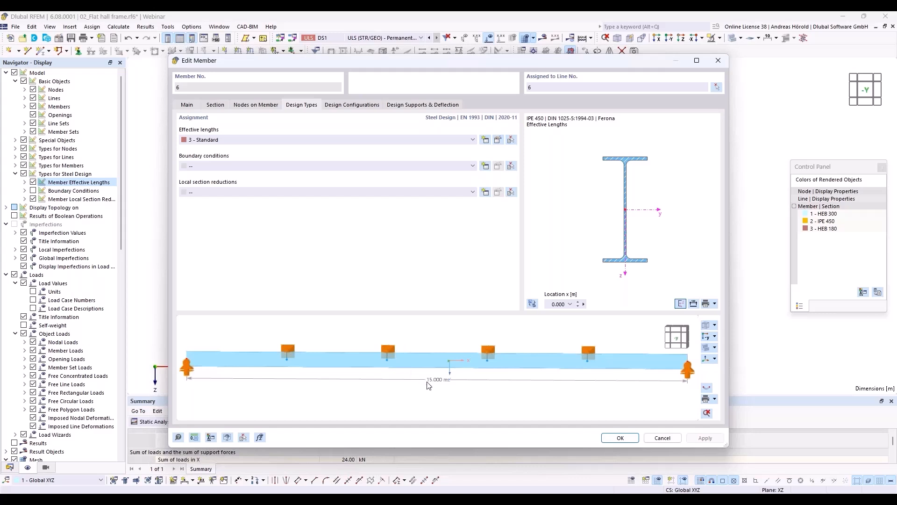
click(621, 438)
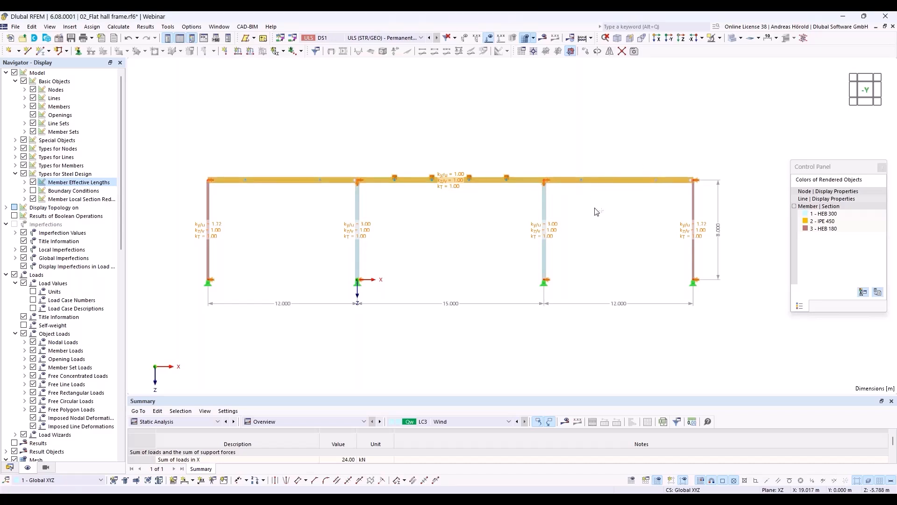
Step: Assign effective length 3 - Standard to the two outer IPE 450 beams (members 5 and 7)
right_click(610, 179)
mouse_move(663, 211)
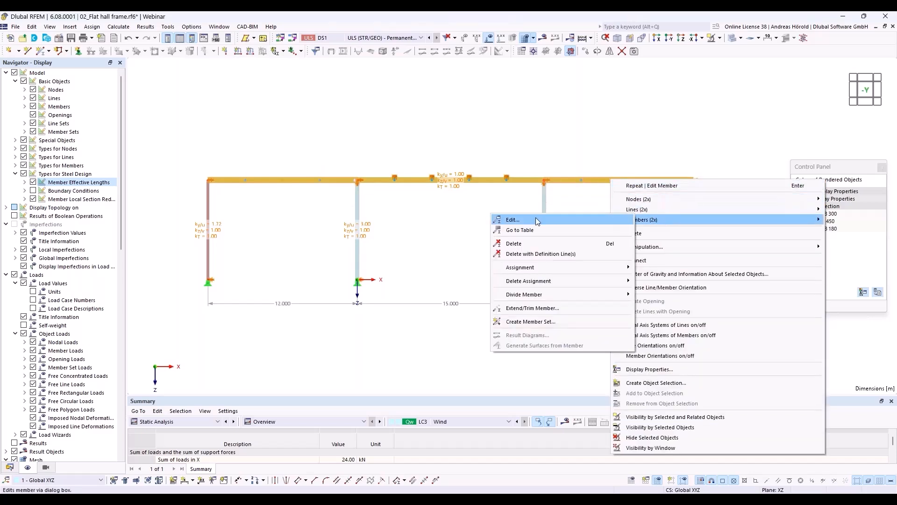
click(537, 221)
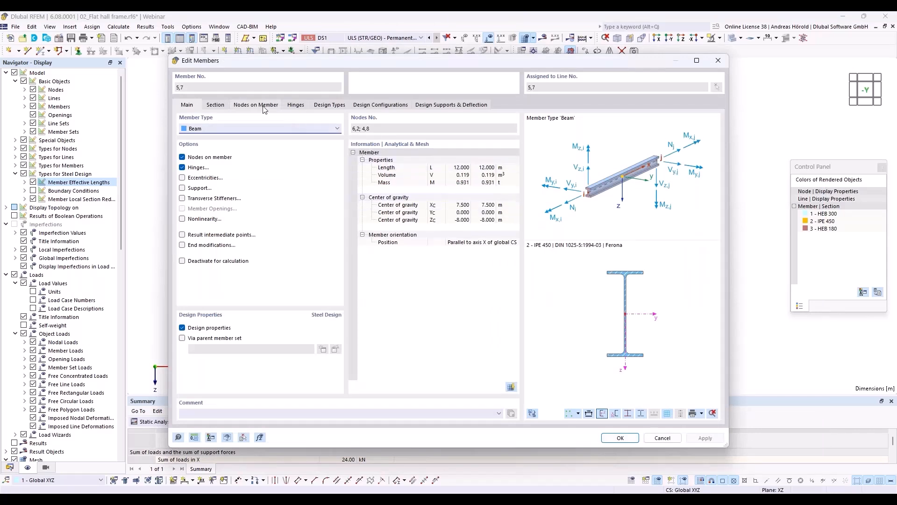
click(326, 108)
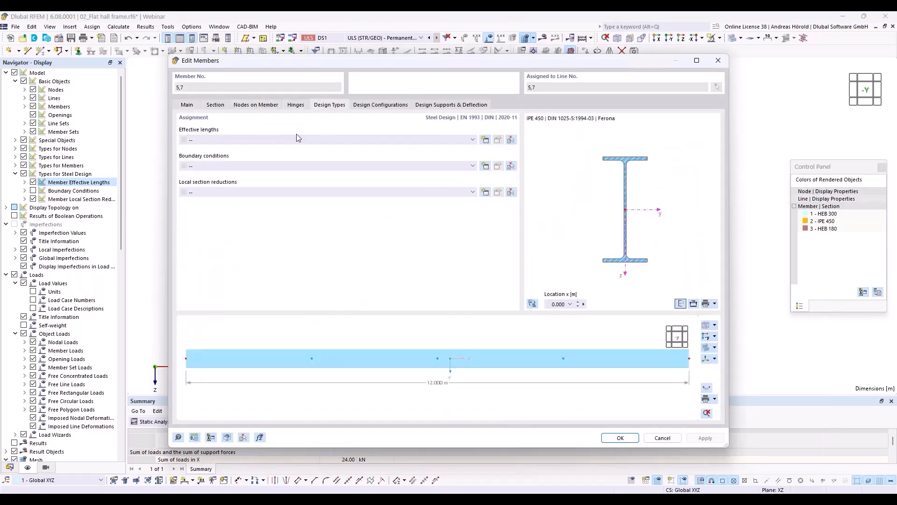
click(297, 139)
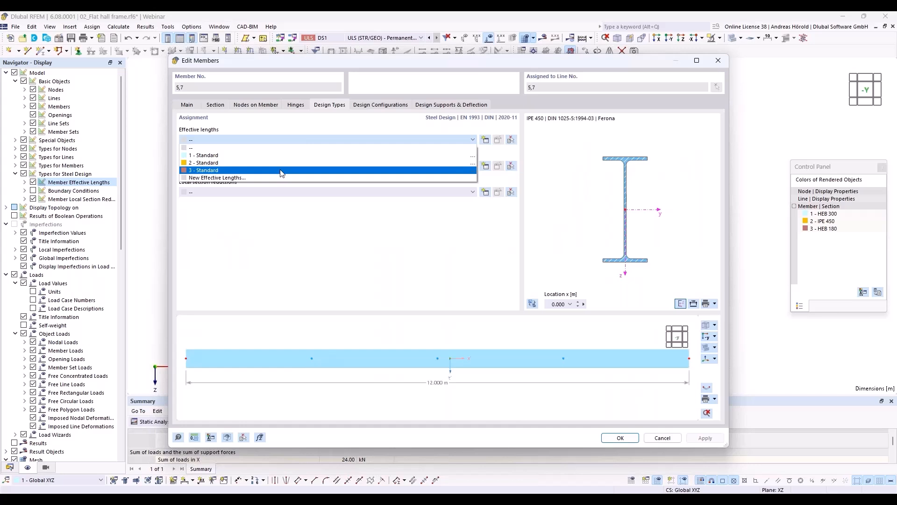
click(282, 171)
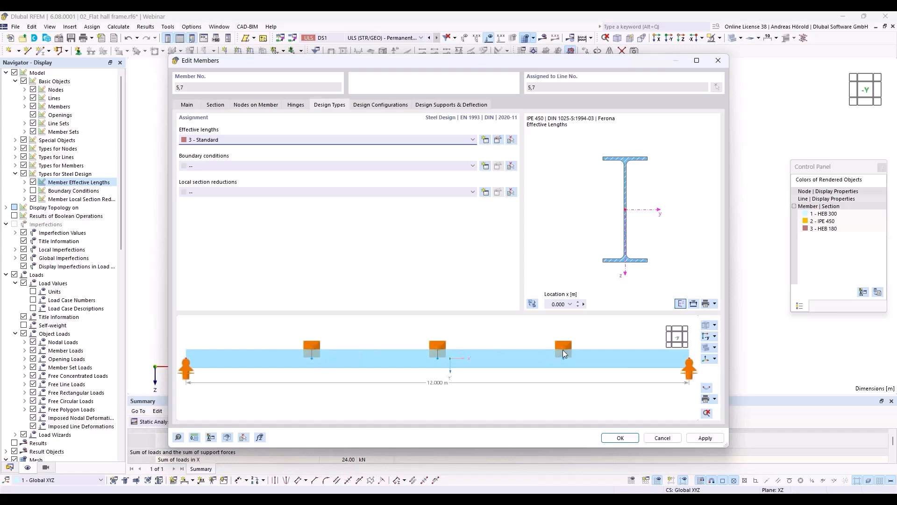
click(620, 438)
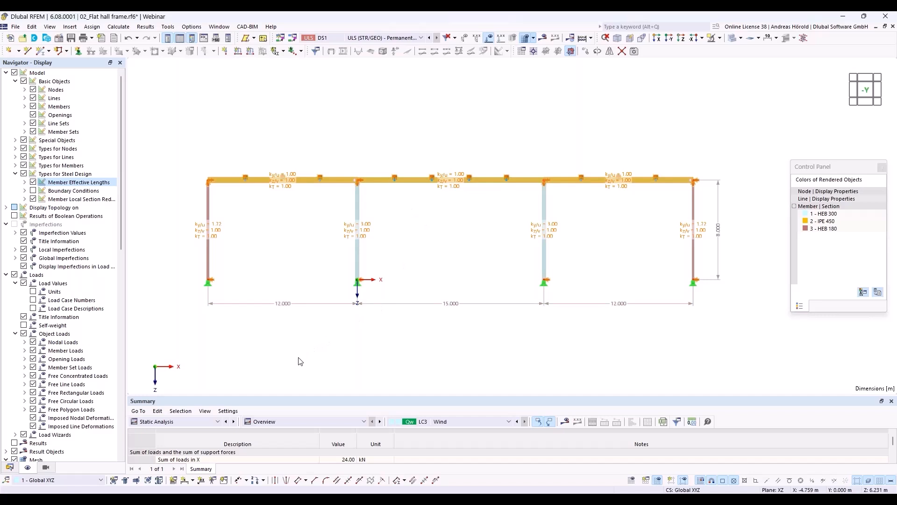
Step: Calculate the steel design with its results shown and enlarge the table of design ratios on members
click(198, 421)
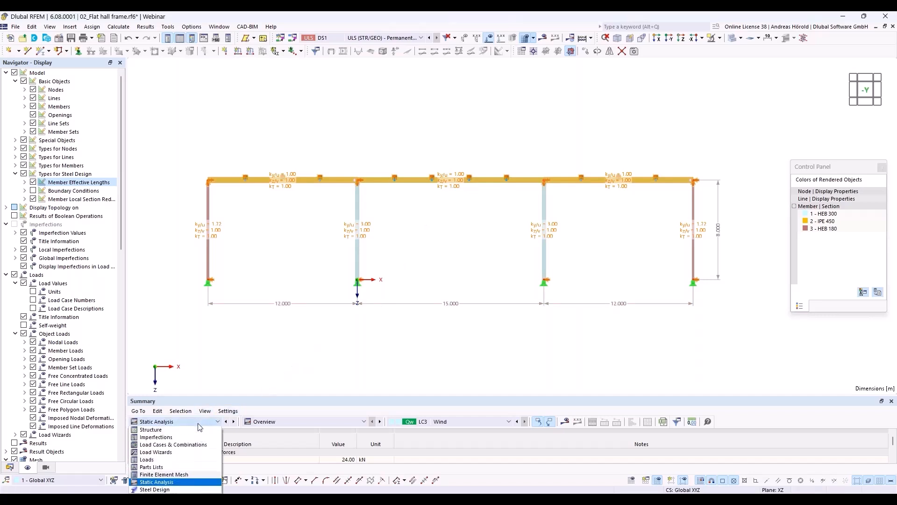
click(155, 489)
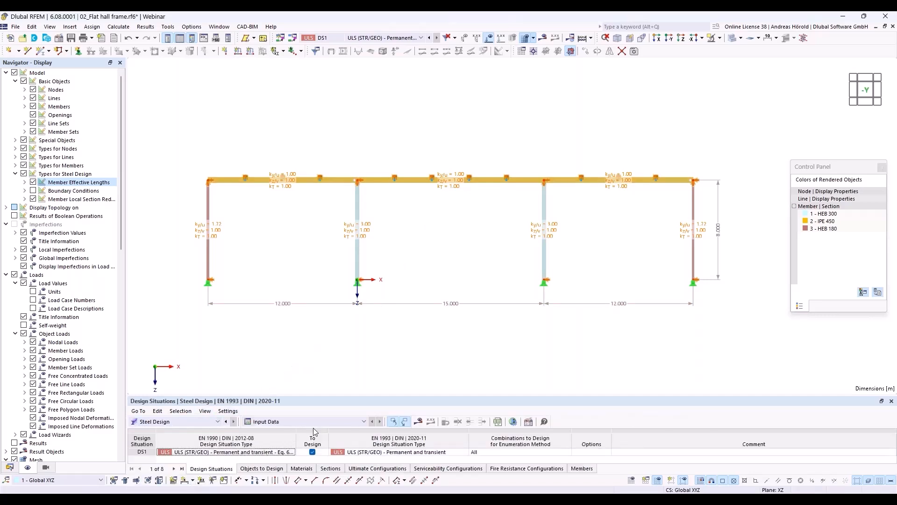
click(418, 422)
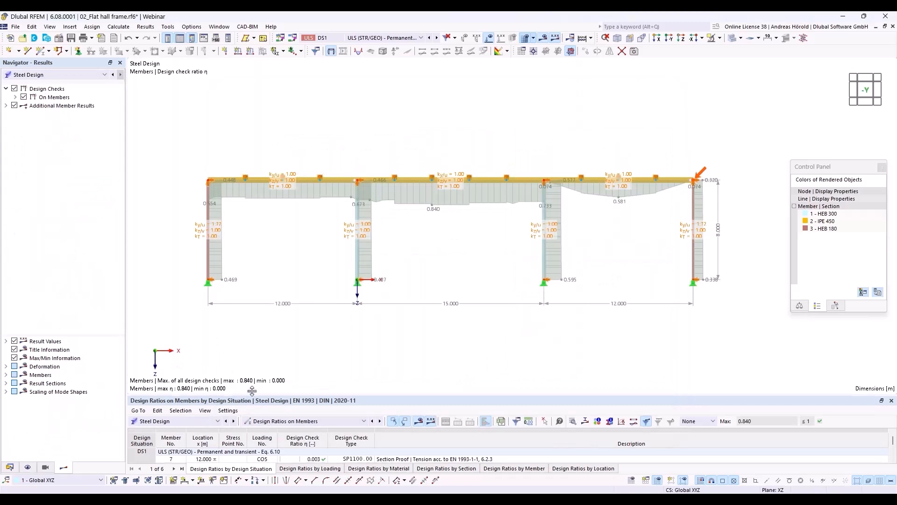
drag(250, 395, 264, 301)
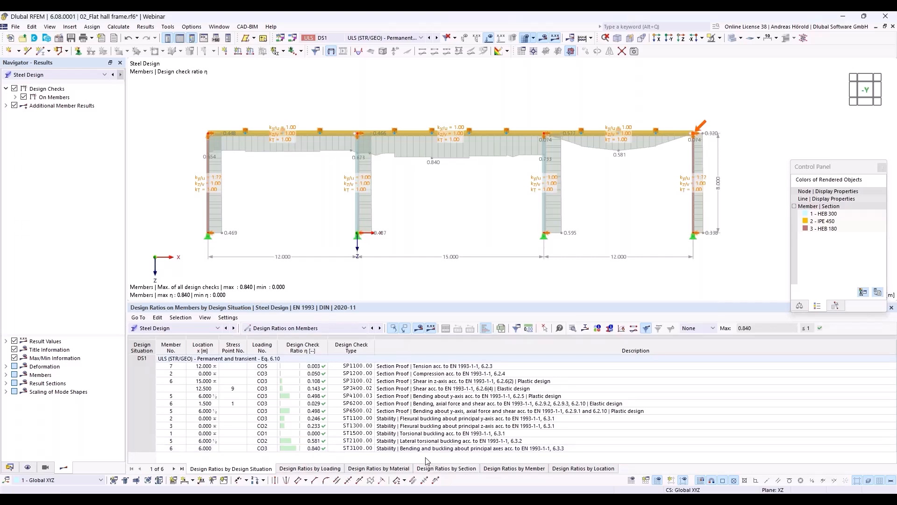
Step: Examine the formulas of stability check ST3100 for the middle beam, close the details and switch to the Flat Hall Frame slide in PowerPoint
click(497, 449)
double_click(496, 449)
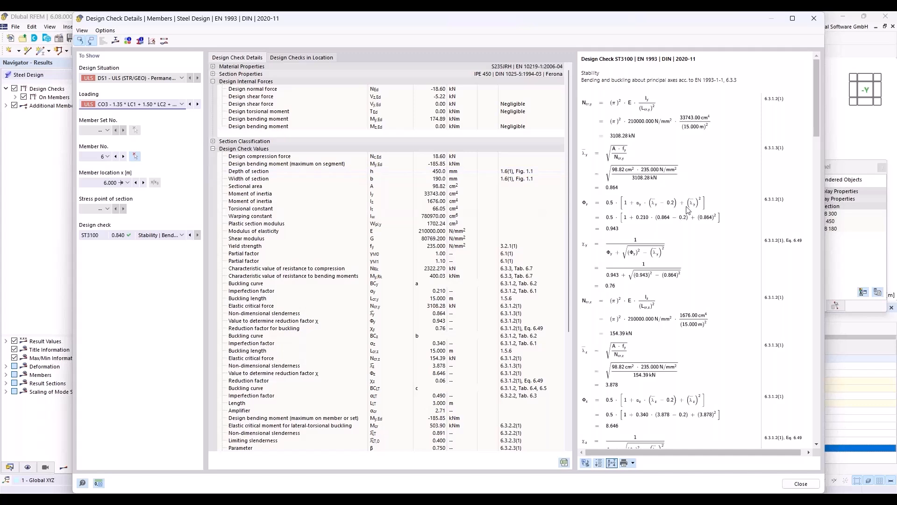
drag(817, 113, 831, 293)
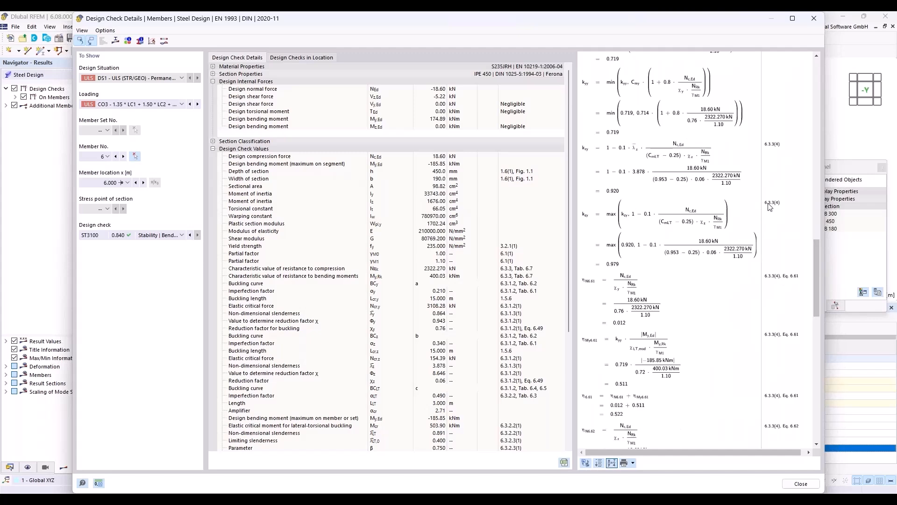
drag(816, 239, 851, 217)
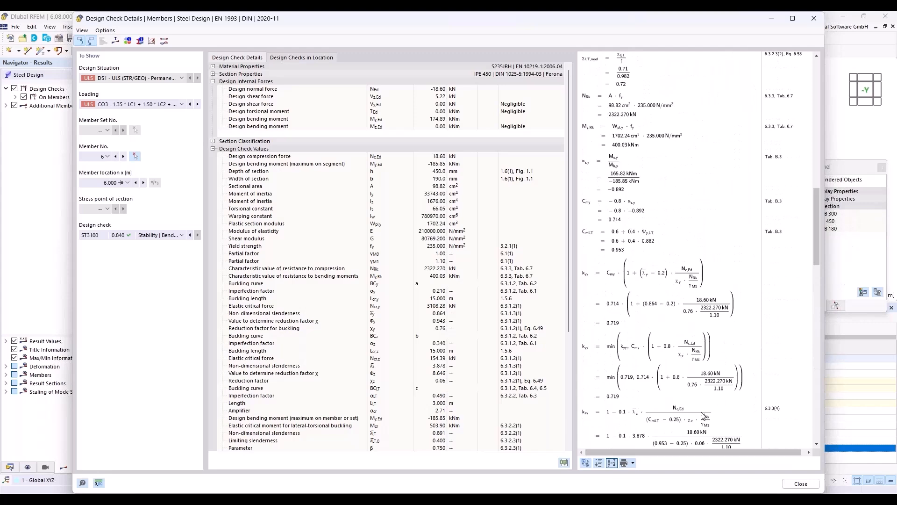
click(801, 484)
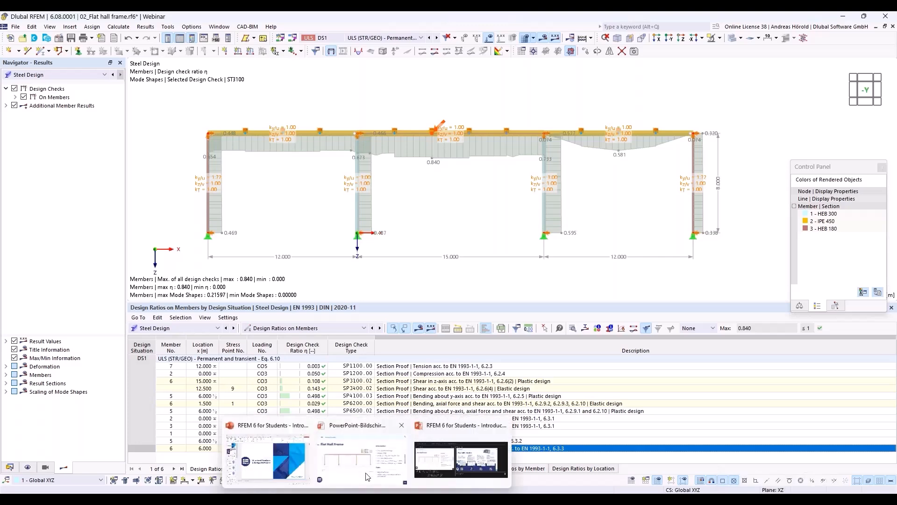
click(368, 471)
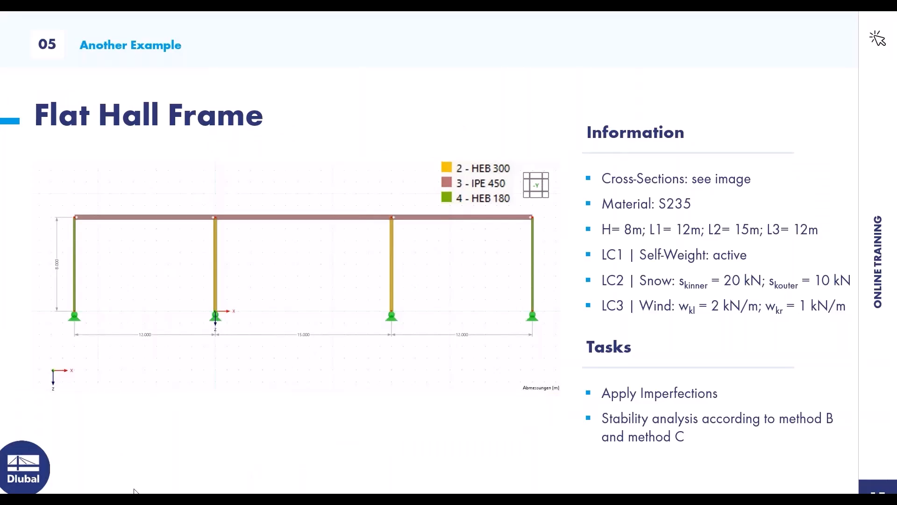
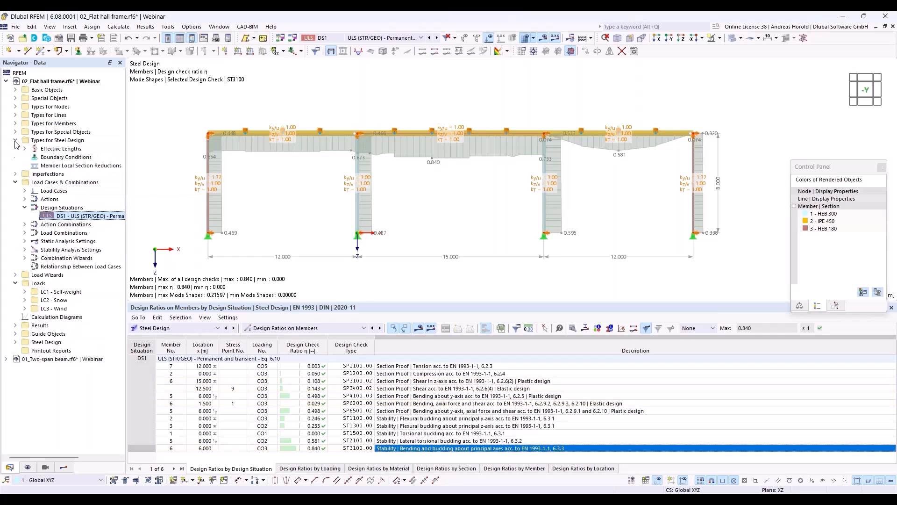
Step: Save the hall frame model without results as 02_Hall frame without imperfections_finished.rf6, replacing the existing file of that name
click(25, 149)
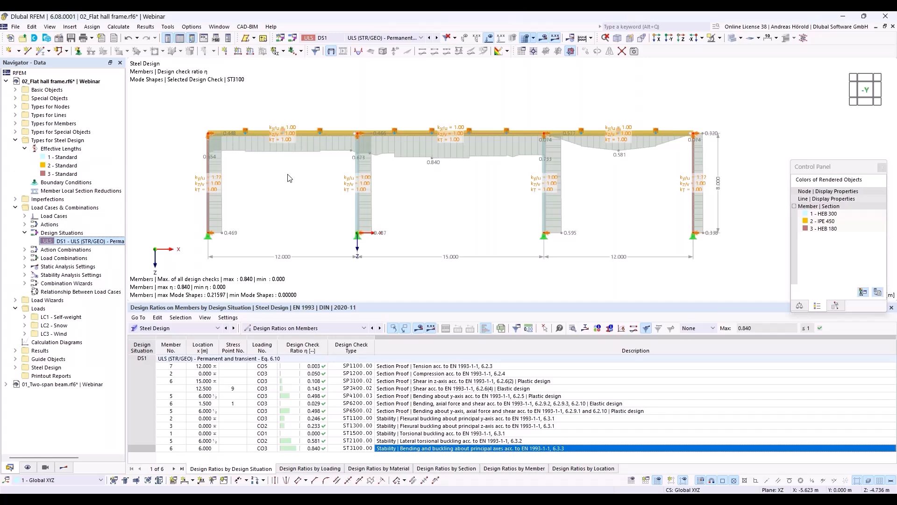
click(16, 27)
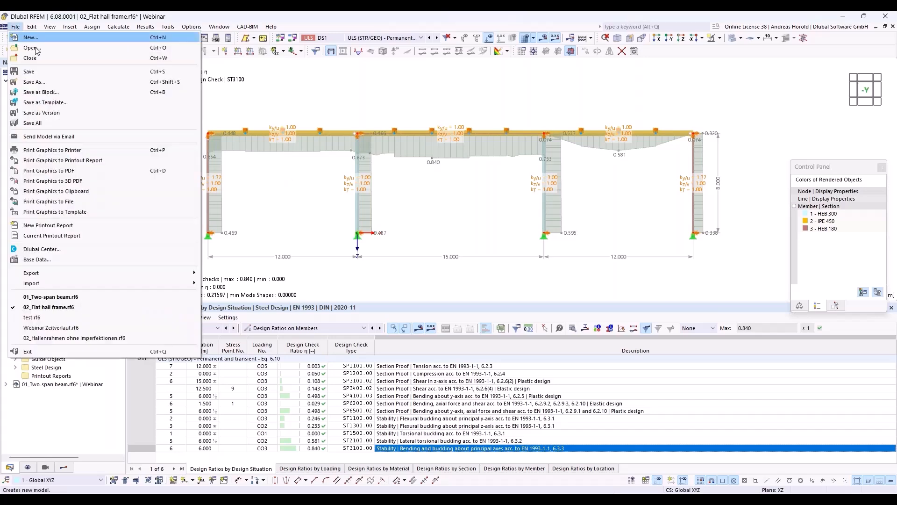
click(54, 82)
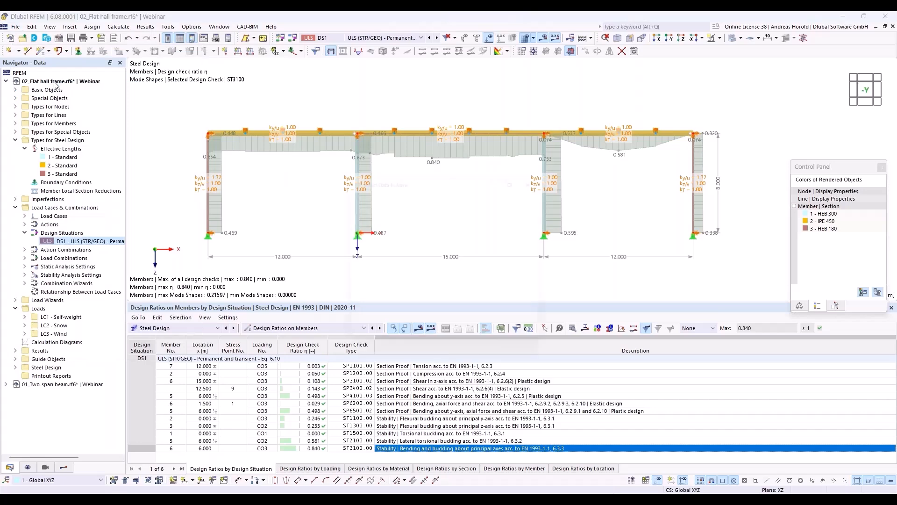
click(370, 227)
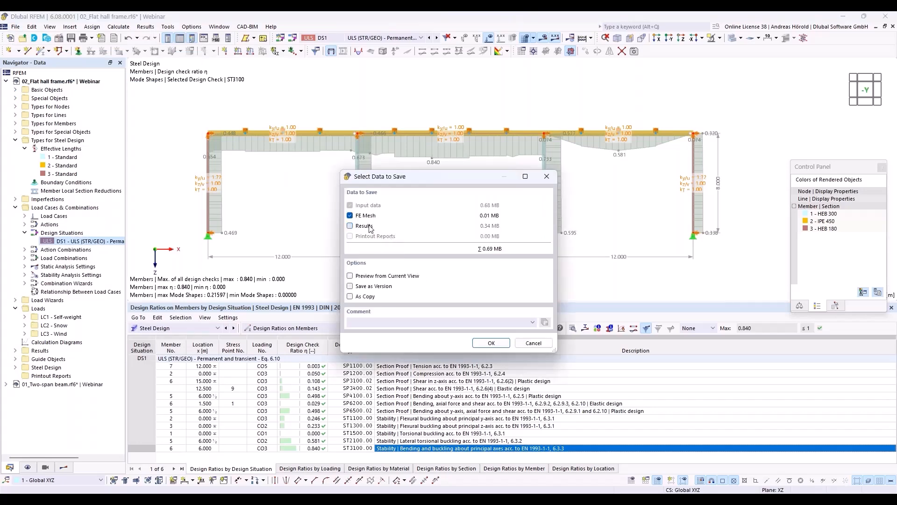
click(506, 344)
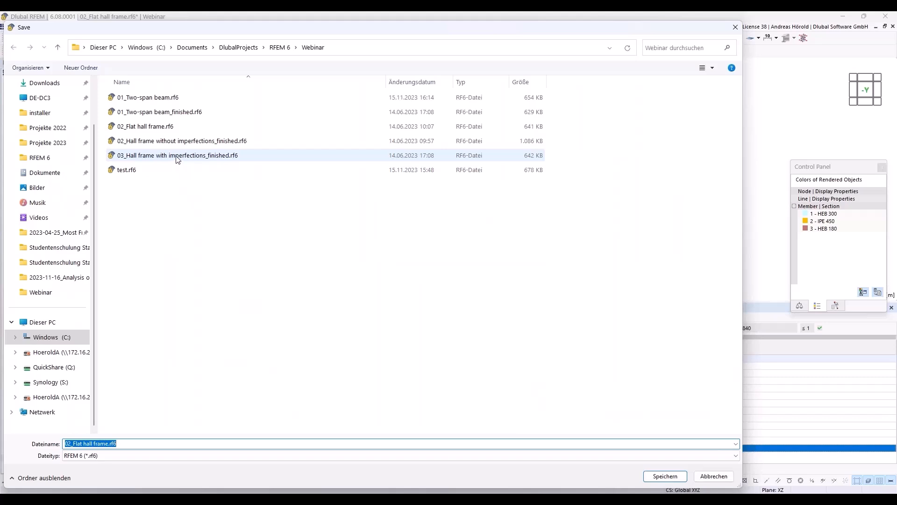
click(187, 142)
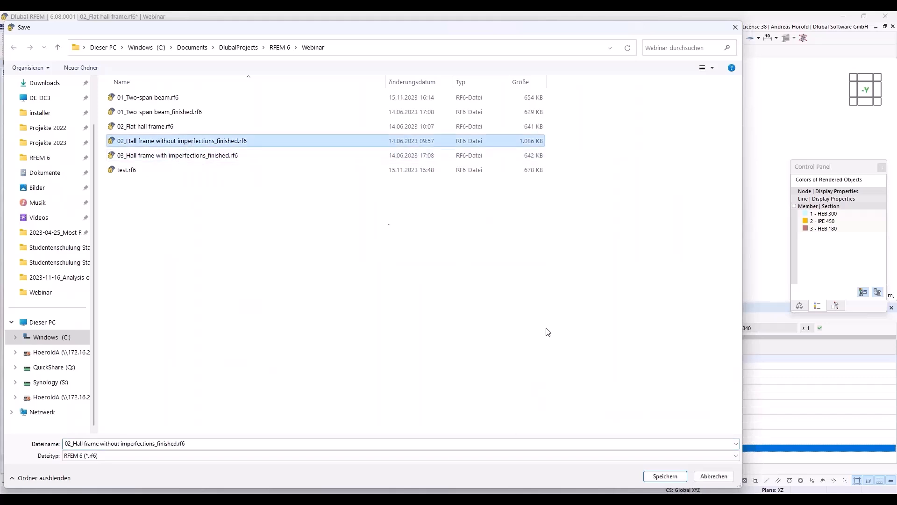
click(665, 476)
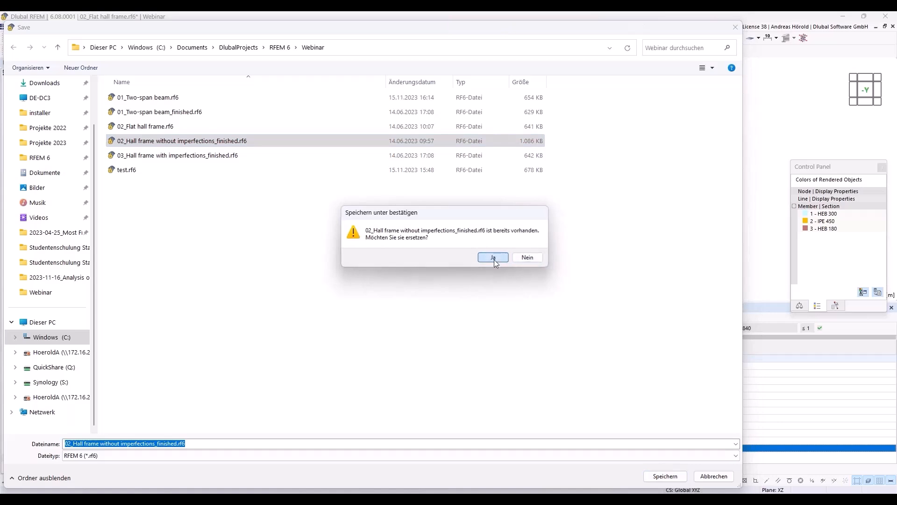
click(493, 258)
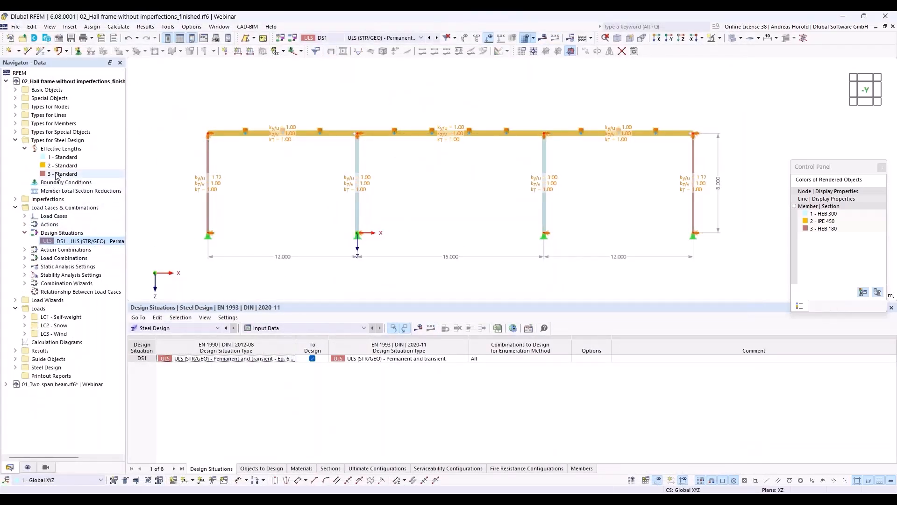
Step: Delete effective lengths 1 - Standard and 2 - Standard from the steel design types
click(68, 157)
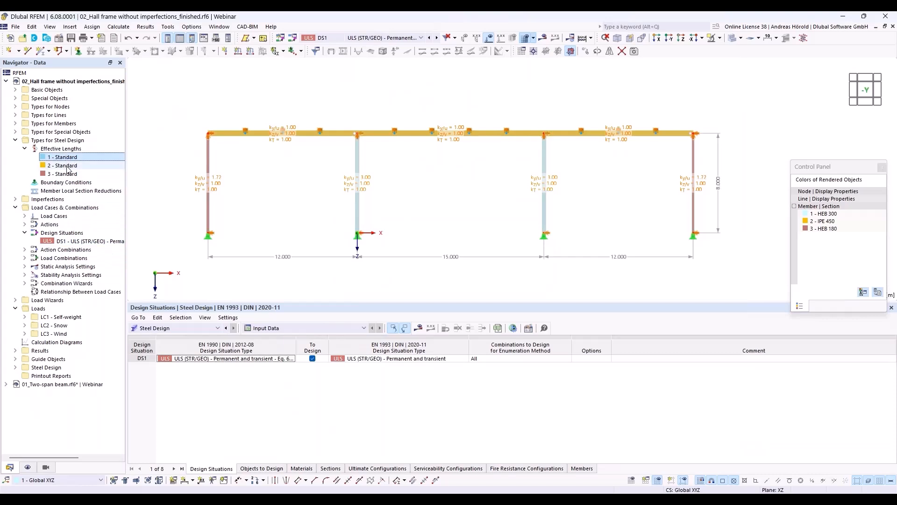
ctrl+click(74, 166)
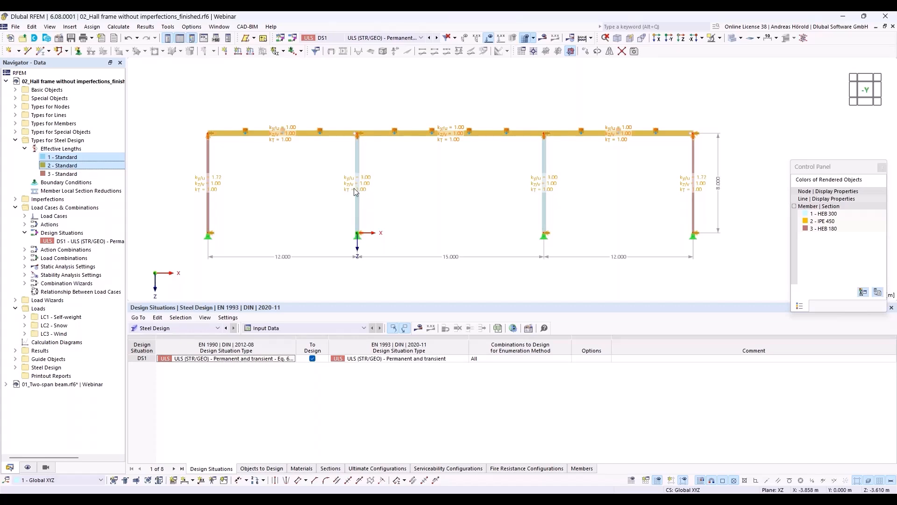
right_click(92, 154)
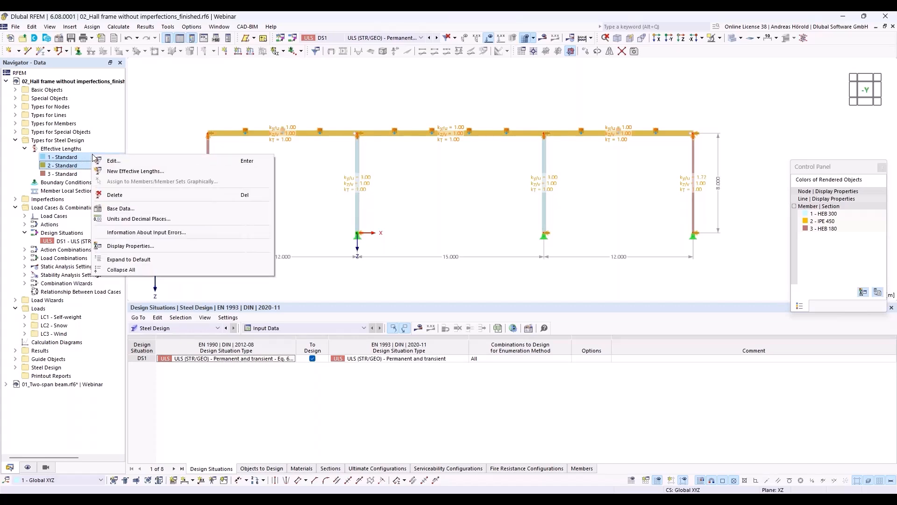
click(122, 170)
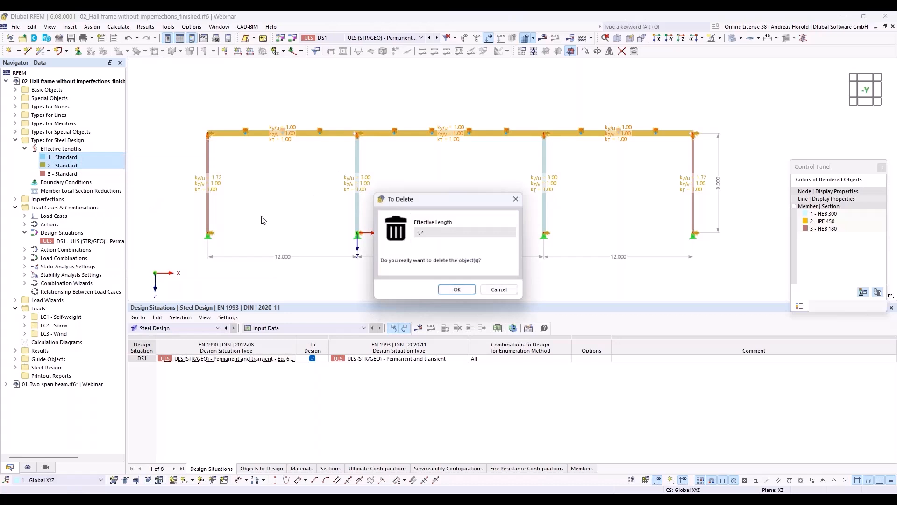
click(456, 288)
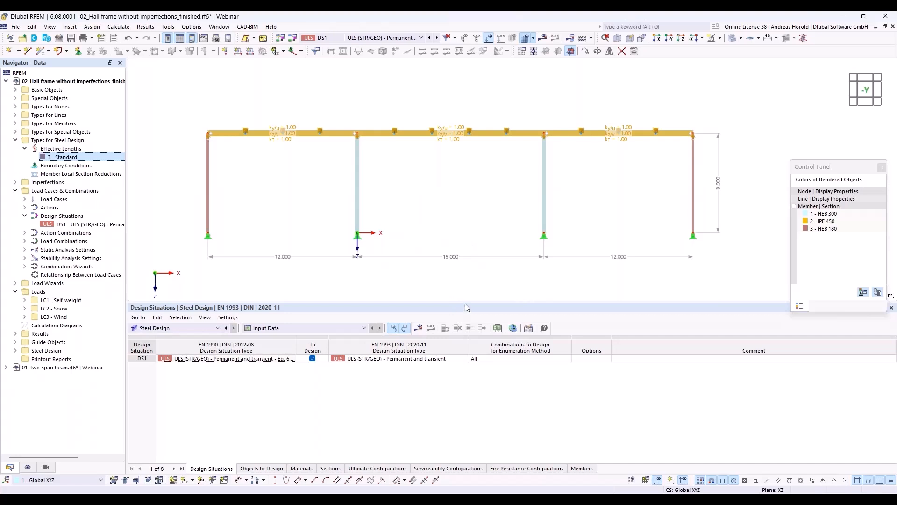
Step: Enlarge the model view and create a local imperfection case named Imp. x, assigned to all load combinations without an imperfection case
drag(464, 304, 451, 396)
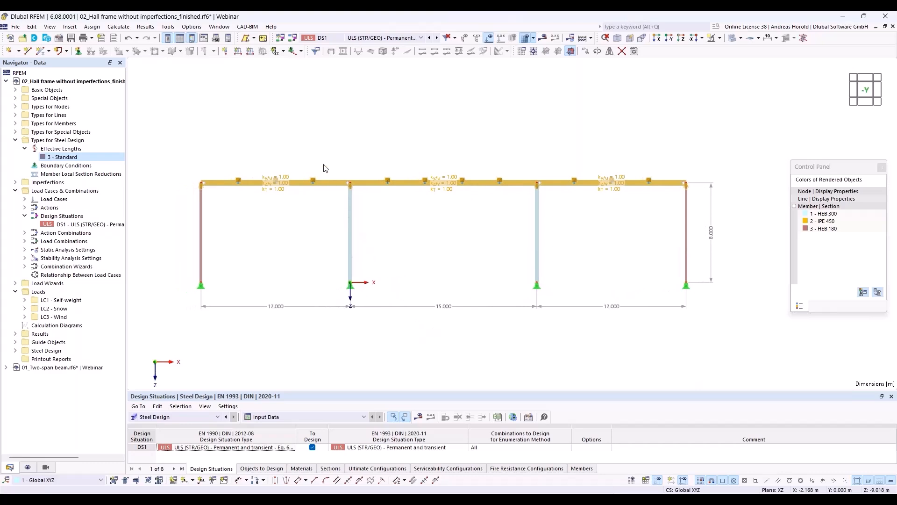
click(274, 51)
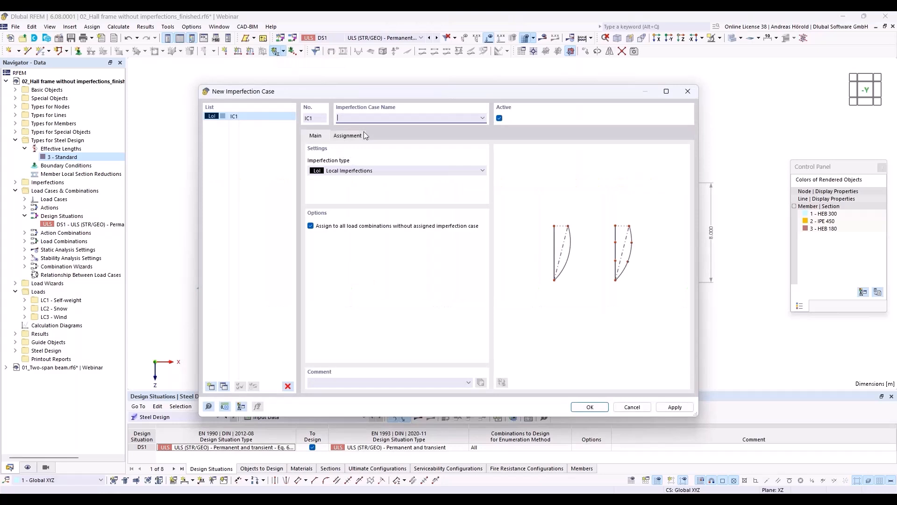
text(Impo)
click(591, 406)
click(590, 407)
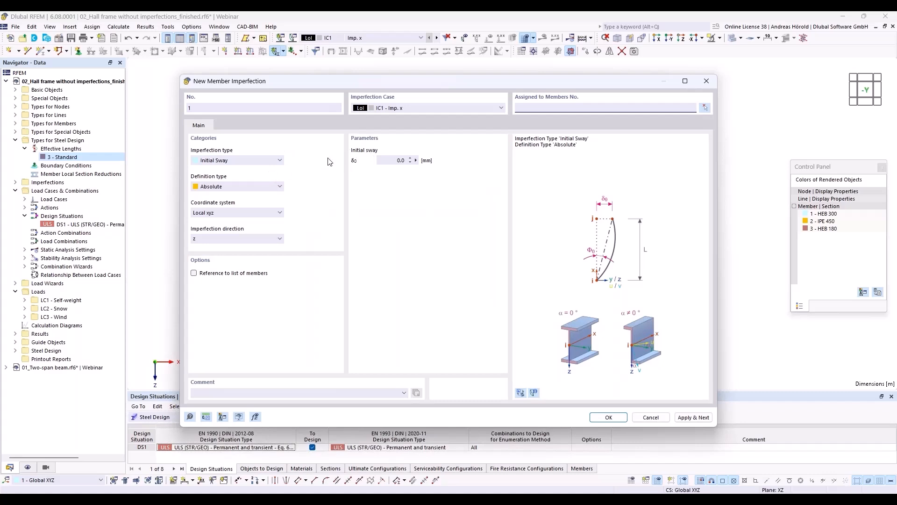
Step: Define the new member imperfection as Initial Sway according to EN 1993-1-1, acting in local direction z
click(240, 161)
click(241, 161)
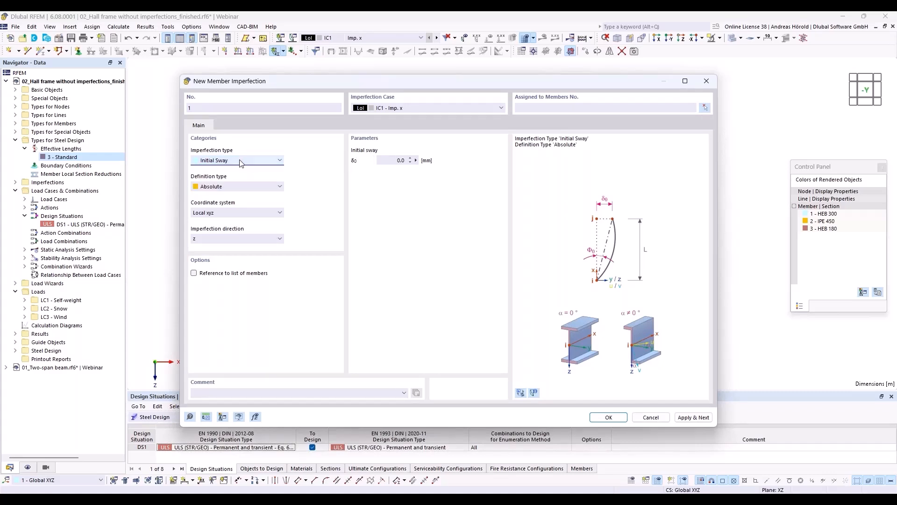
click(246, 187)
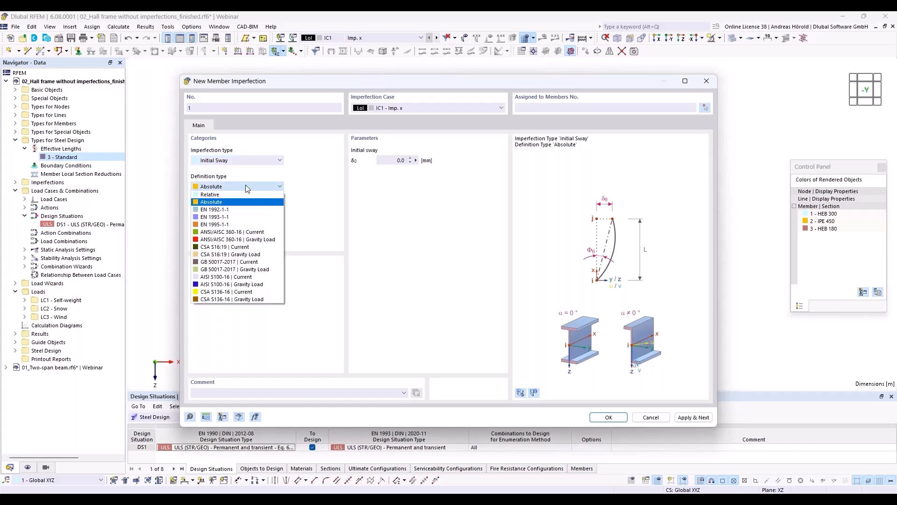
click(250, 217)
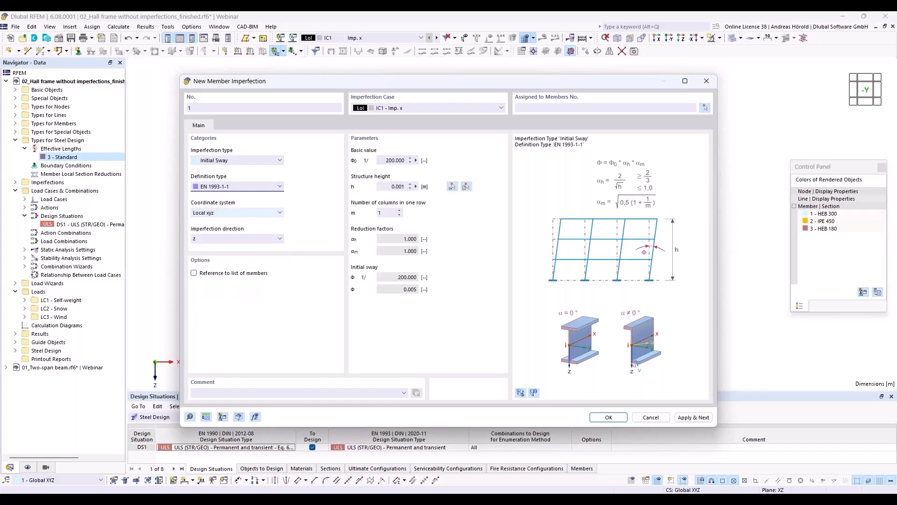
click(218, 234)
click(218, 234)
Step: Take the structure height of 8 m from the base and head of an inner column and set 4 columns in one row
click(453, 187)
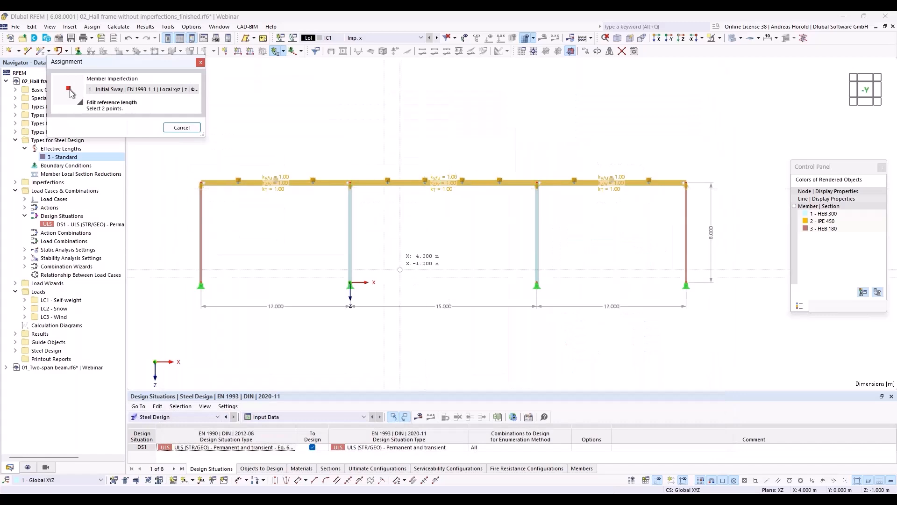
click(350, 284)
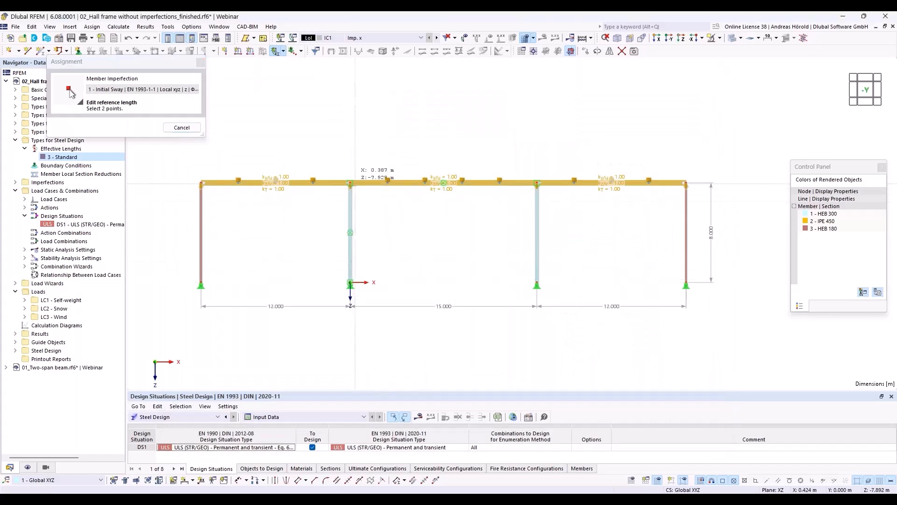
click(350, 183)
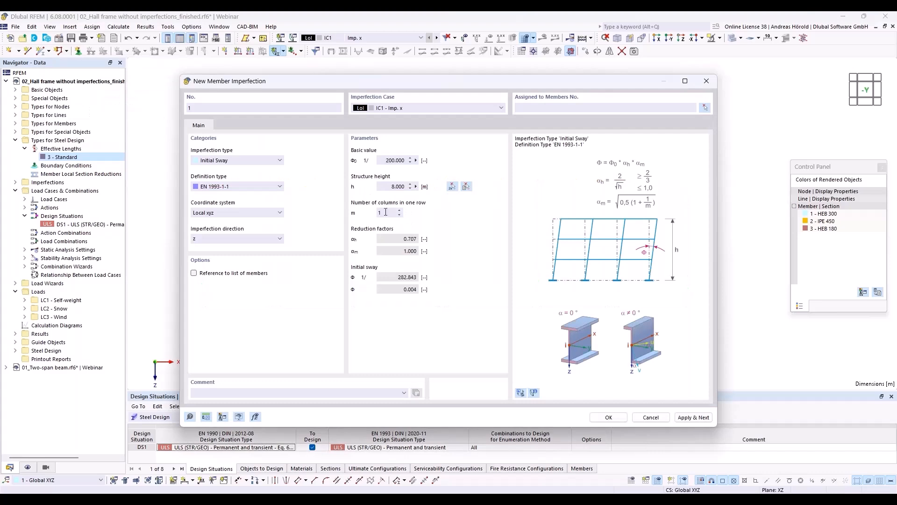
mouse_move(470, 84)
mouse_down()
mouse_move(472, 318)
mouse_move(464, 83)
mouse_up()
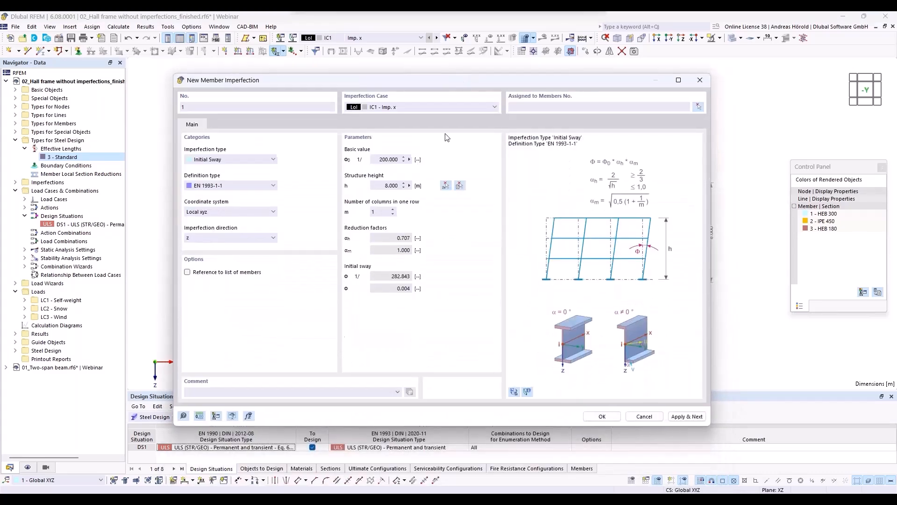
click(393, 209)
click(393, 209)
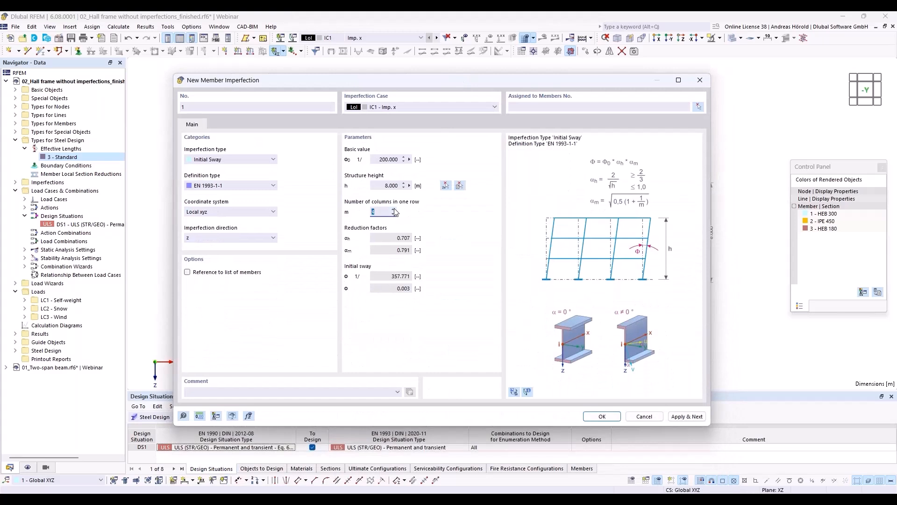
click(393, 209)
click(602, 416)
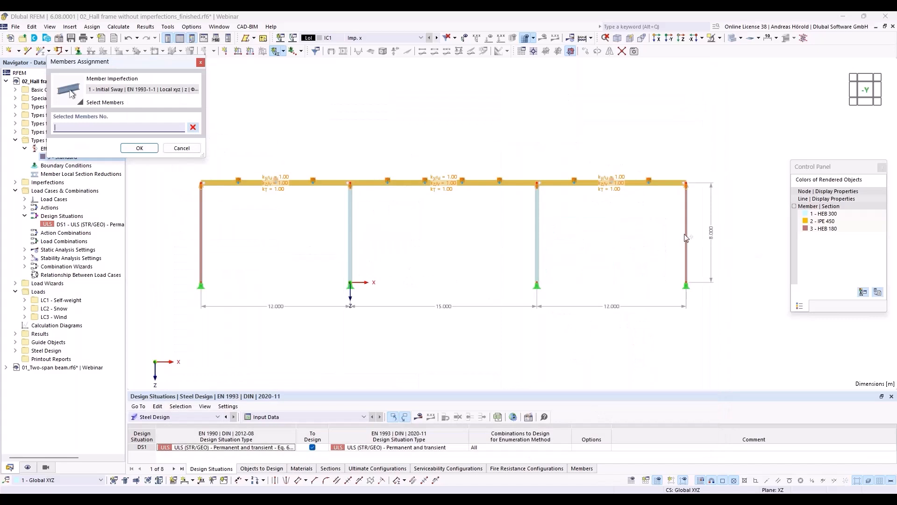
Step: Assign the initial sway imperfection to the four columns (members 1-4) and display it on the model
drag(733, 208, 202, 249)
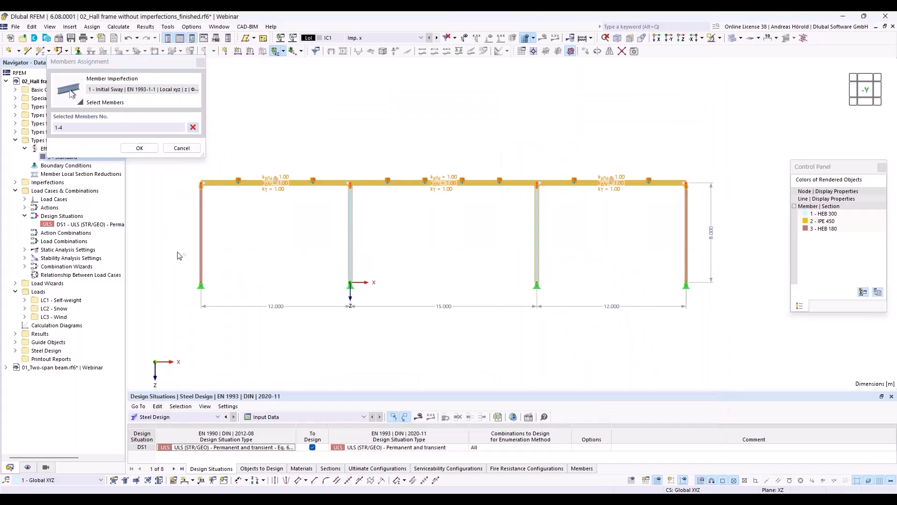
click(139, 149)
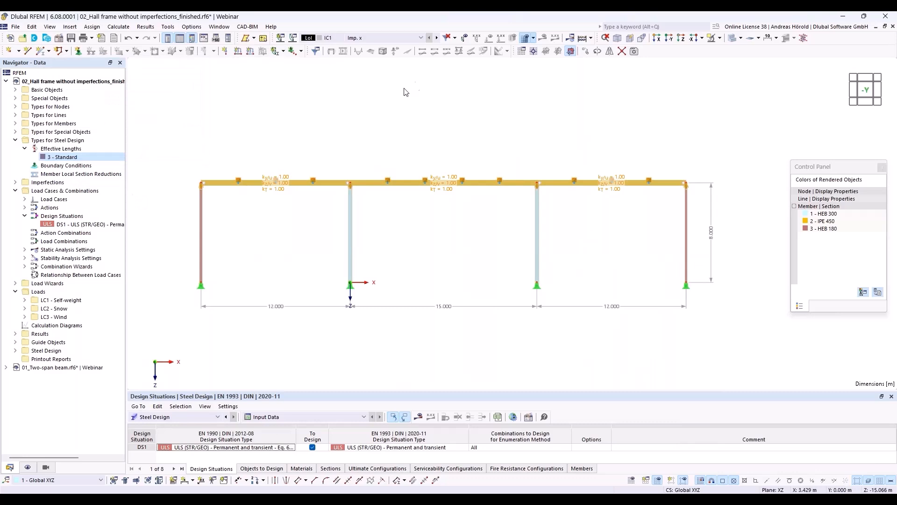
click(465, 39)
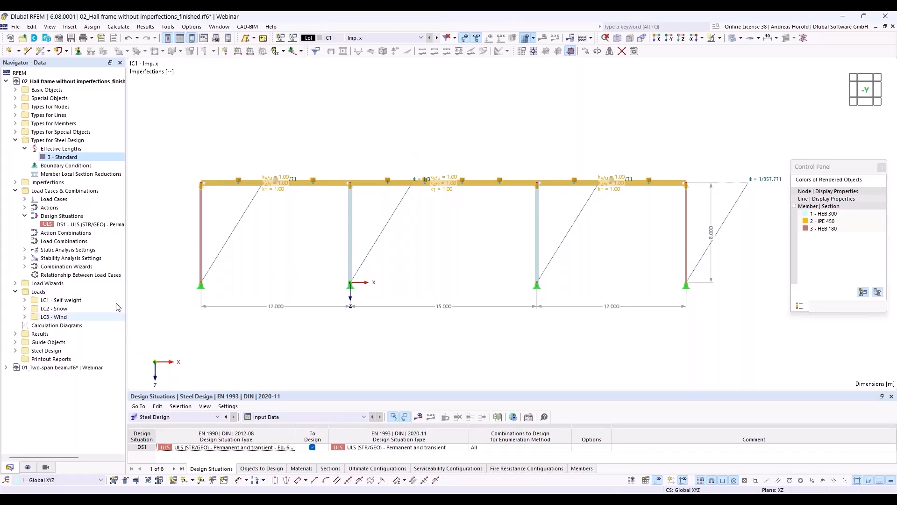
Step: Check in the combination wizard of design situation DS1 that imperfection cases are considered, and calculate everything
double_click(76, 225)
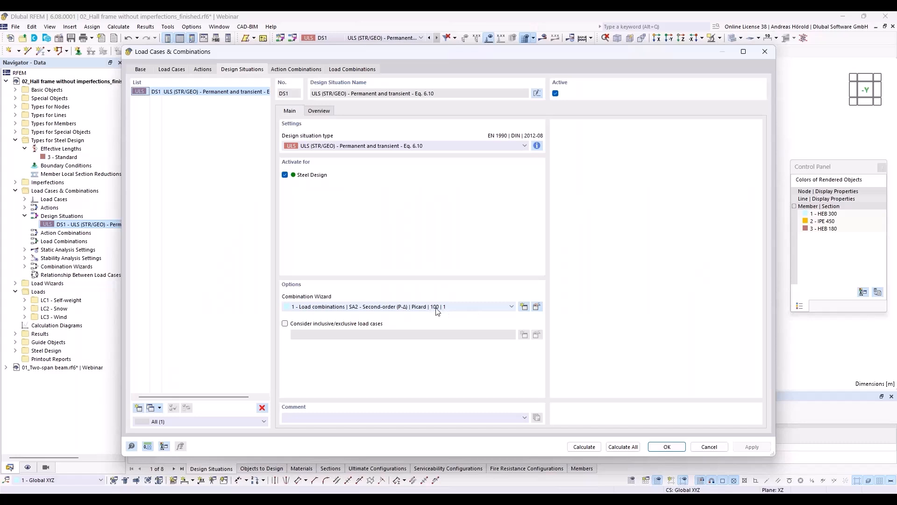
click(537, 307)
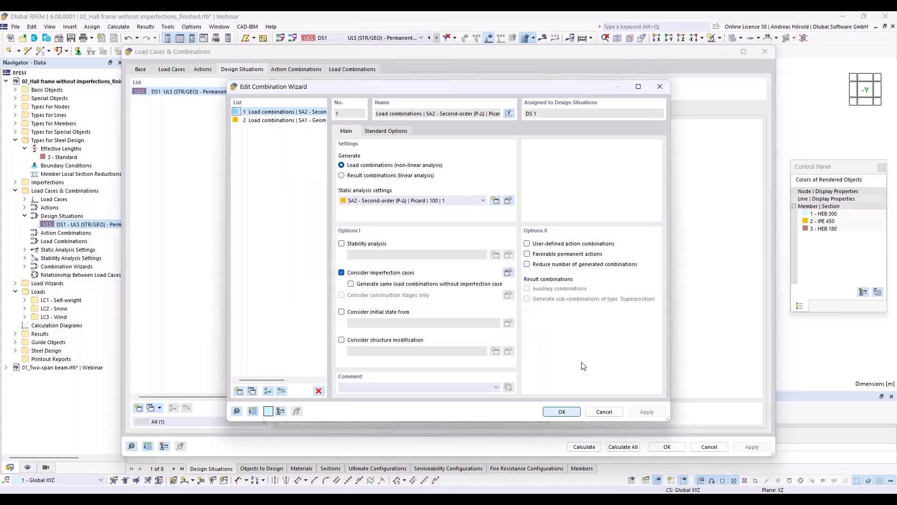
click(566, 410)
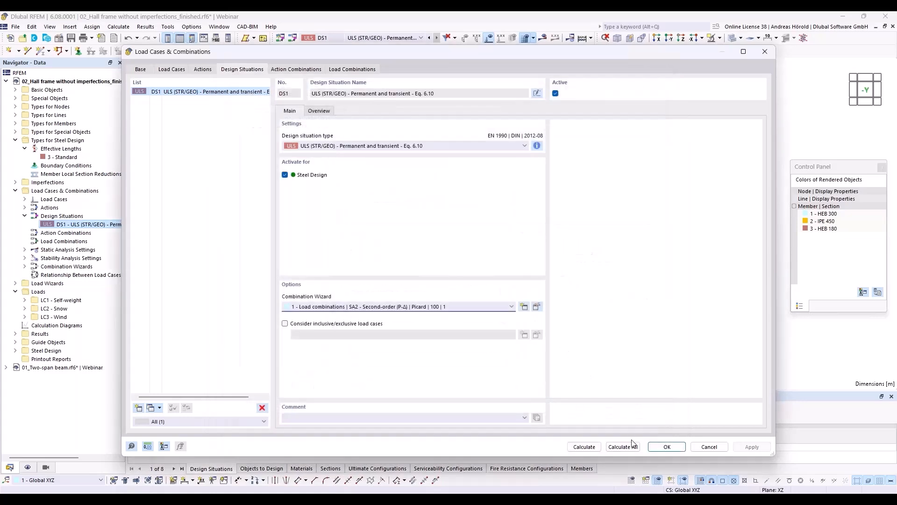
click(623, 447)
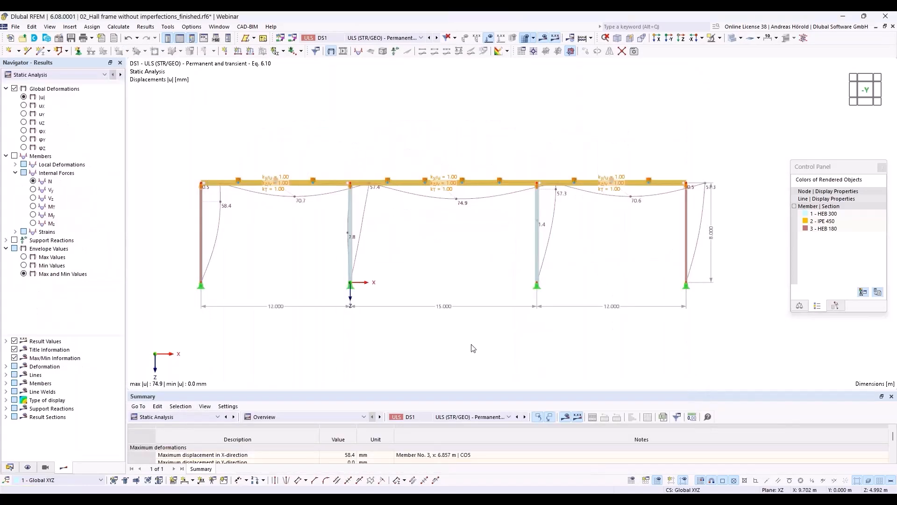
Step: Show the steel design ratios on members by design situation and enlarge the table to display all checks
click(188, 417)
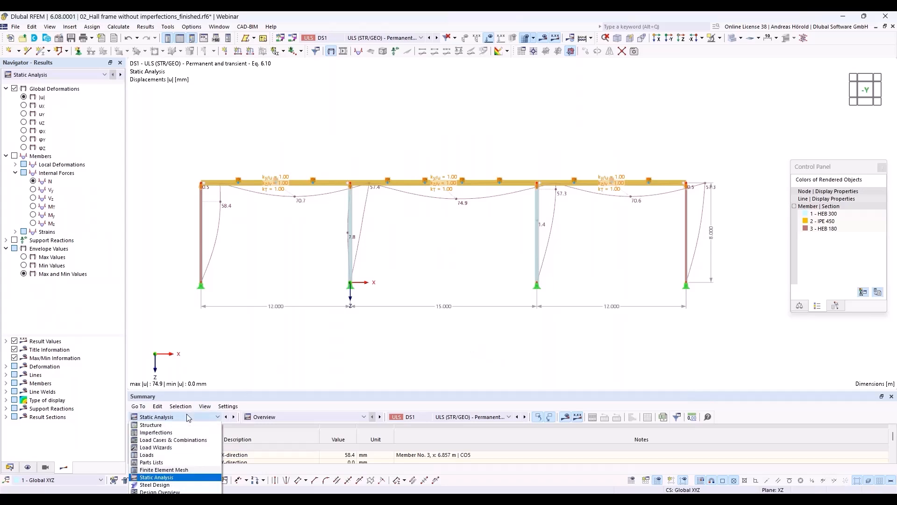
click(184, 485)
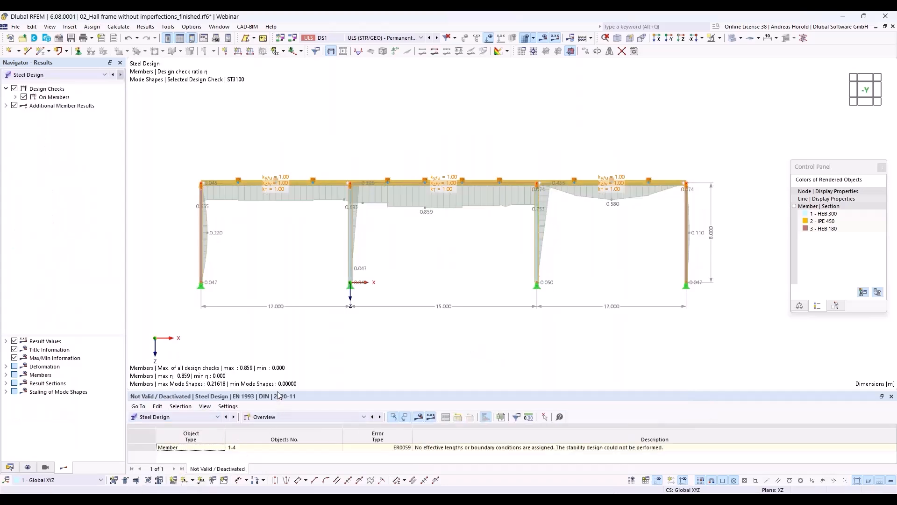
drag(279, 396, 281, 323)
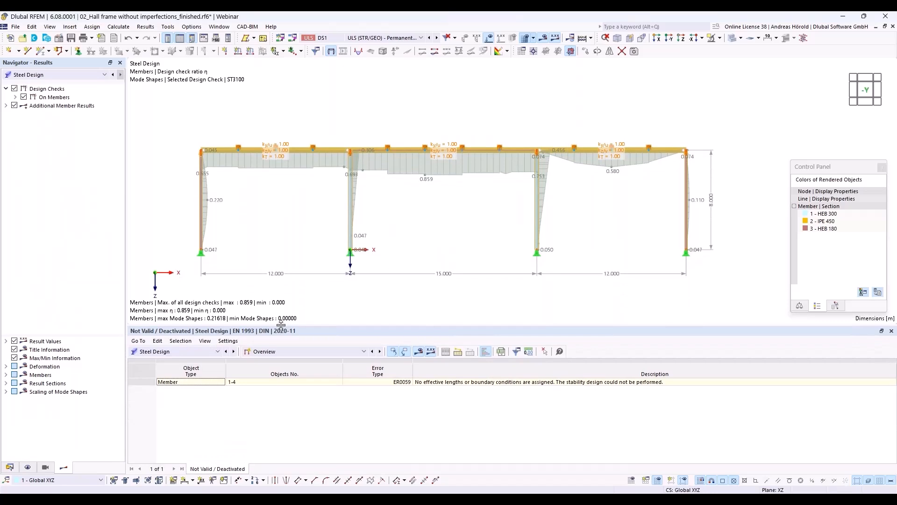
click(310, 349)
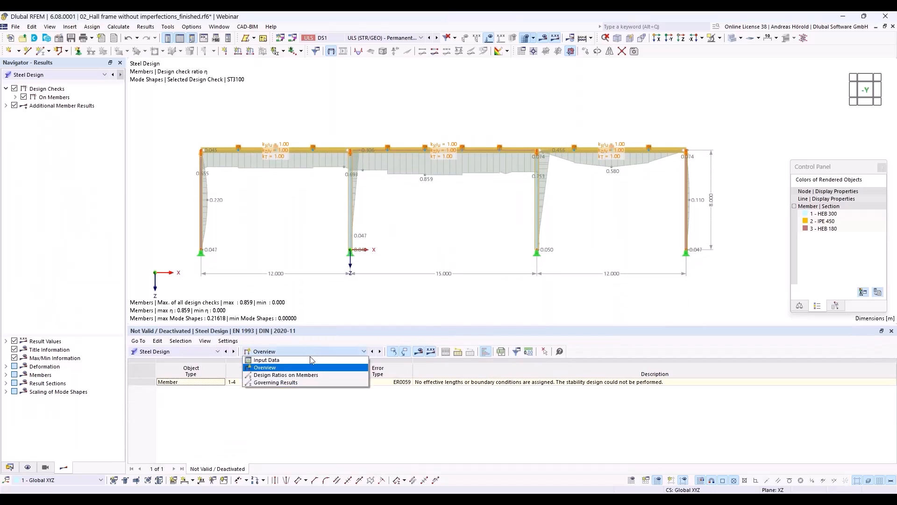
click(312, 376)
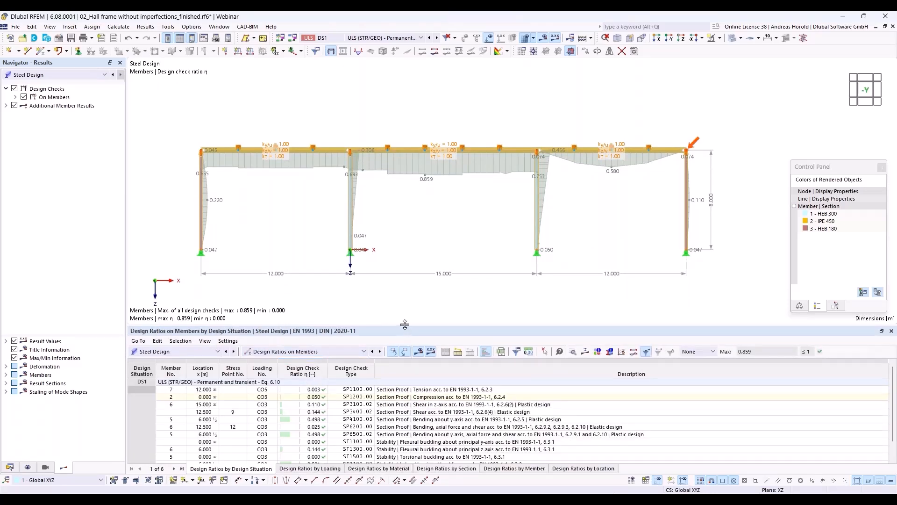
drag(404, 320, 417, 268)
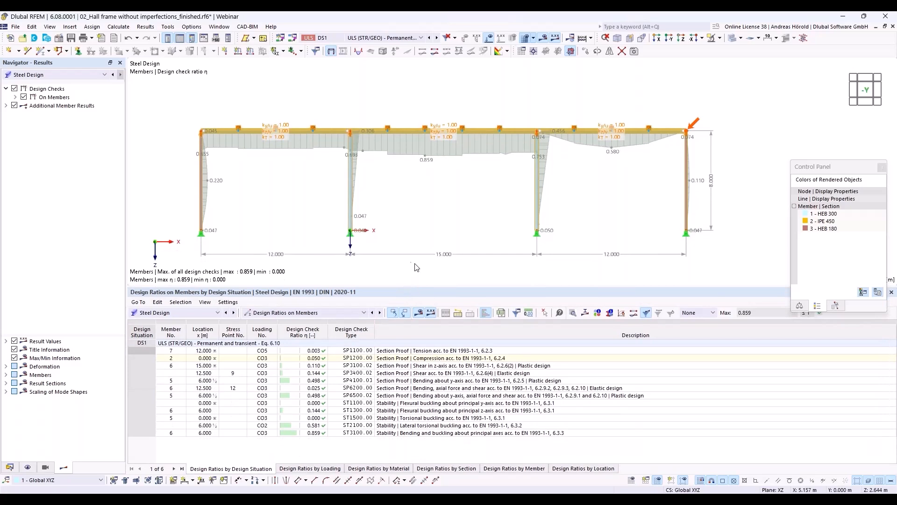